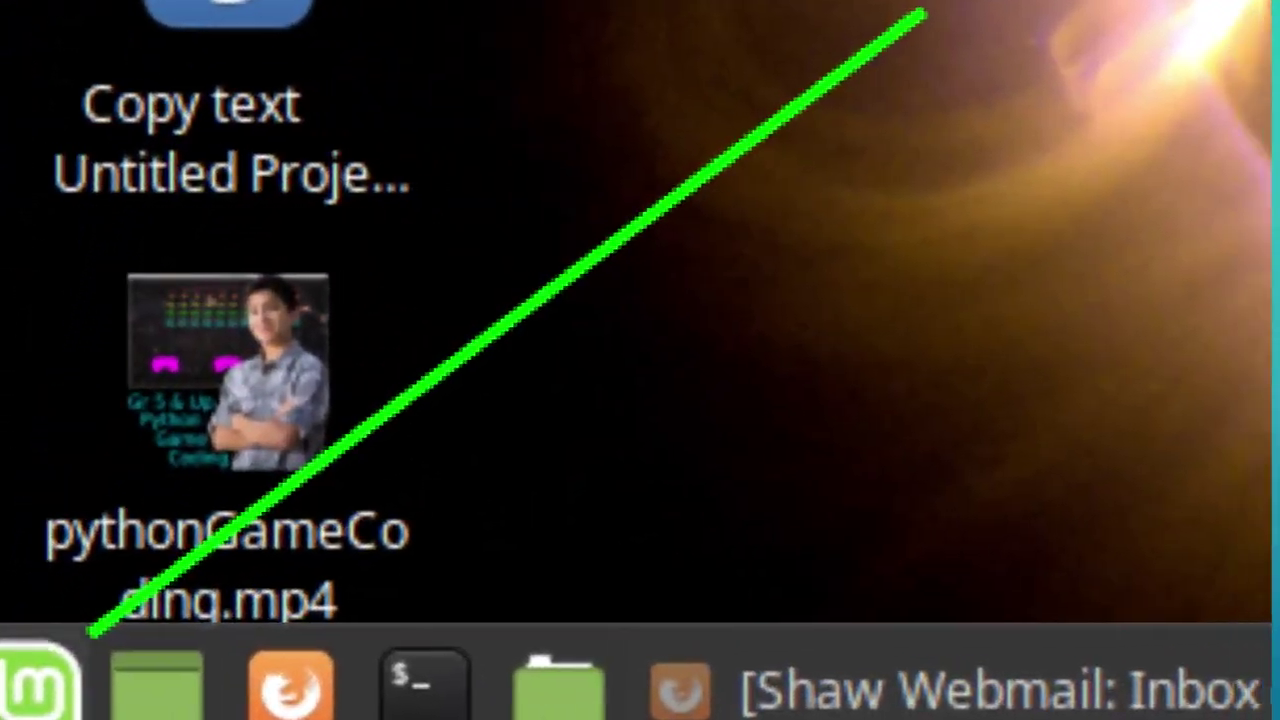
Step: Launch Synfig Studio from the Mint menu's Graphics category to get Synfig Animation 1
key("super")
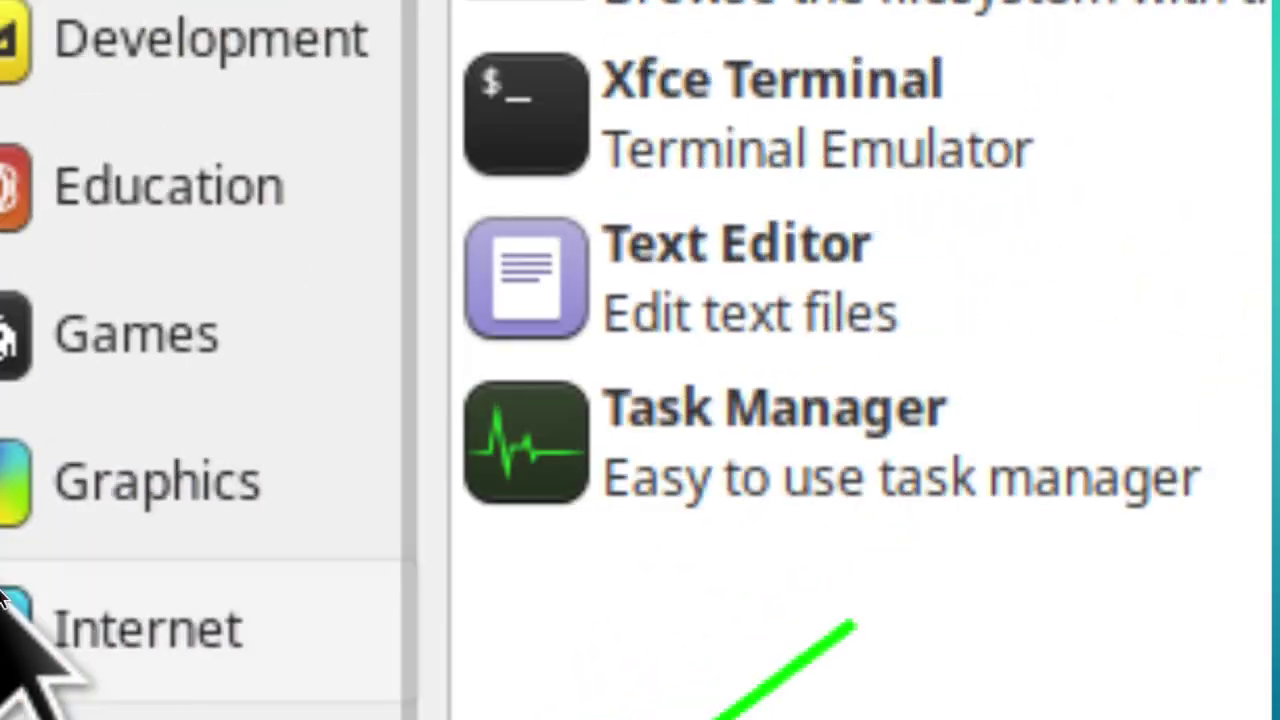
left_click(90, 25)
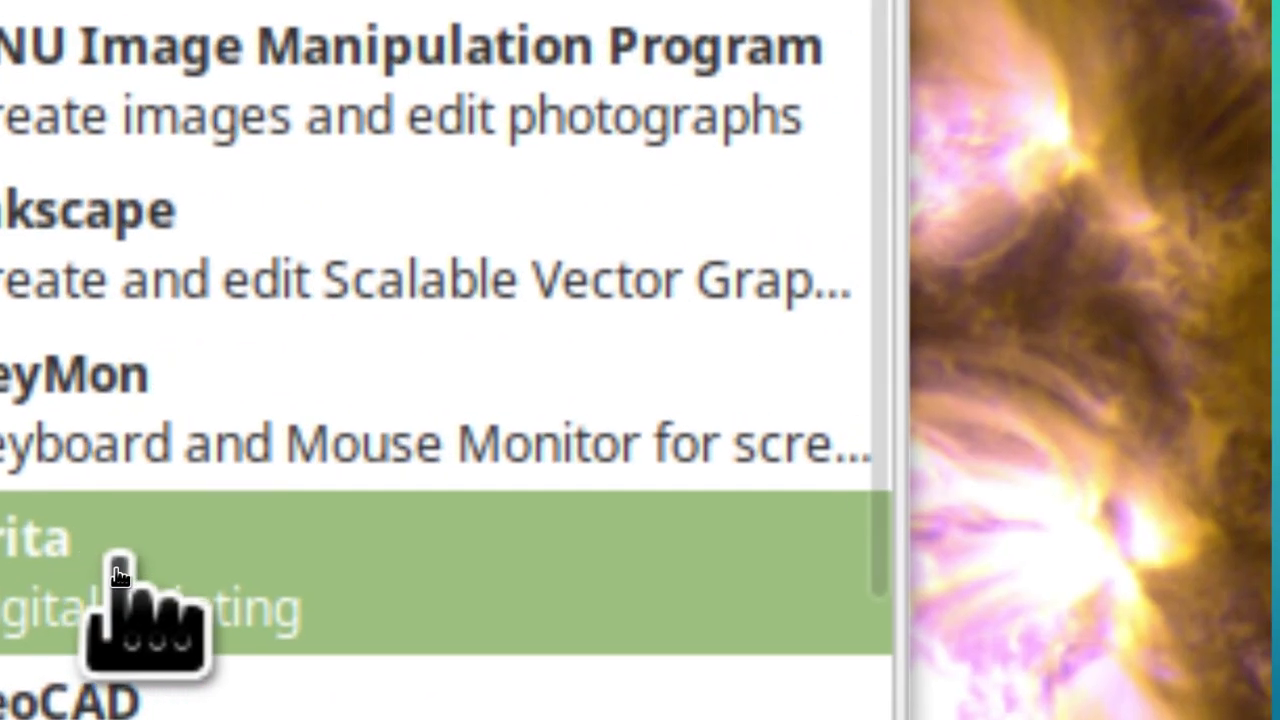
scroll(690, 530, "down", 4)
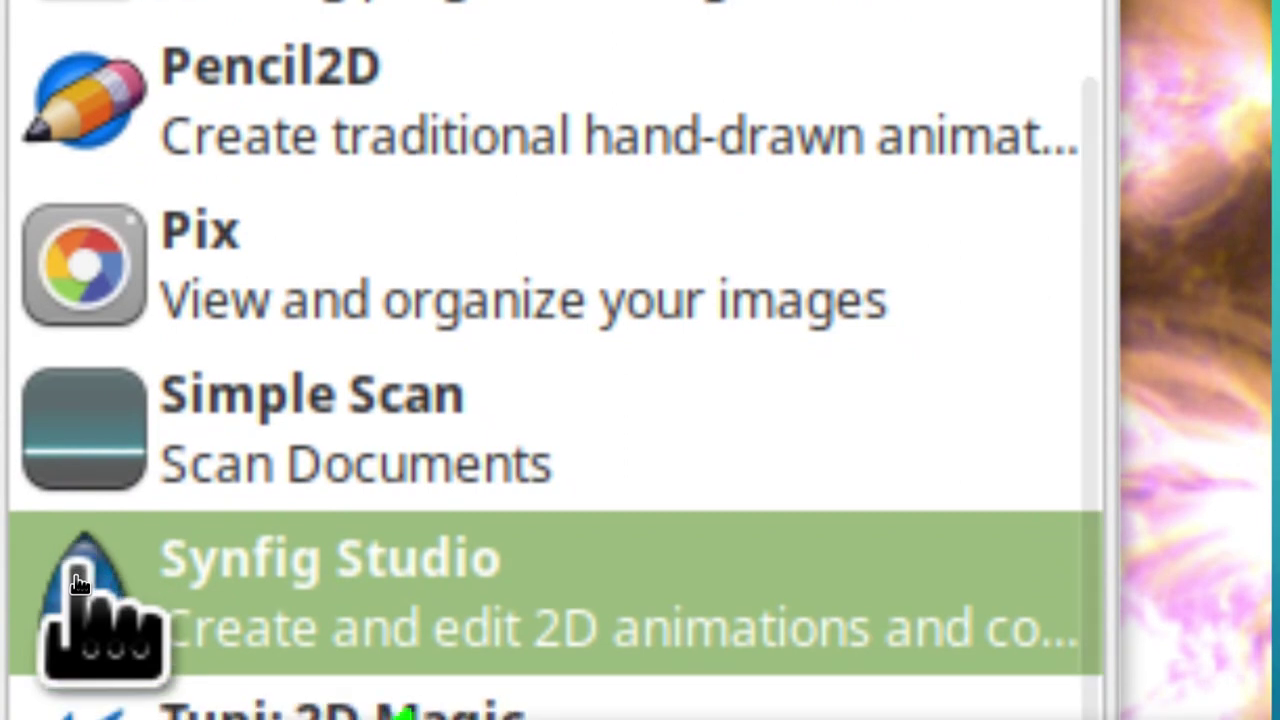
left_click(80, 585)
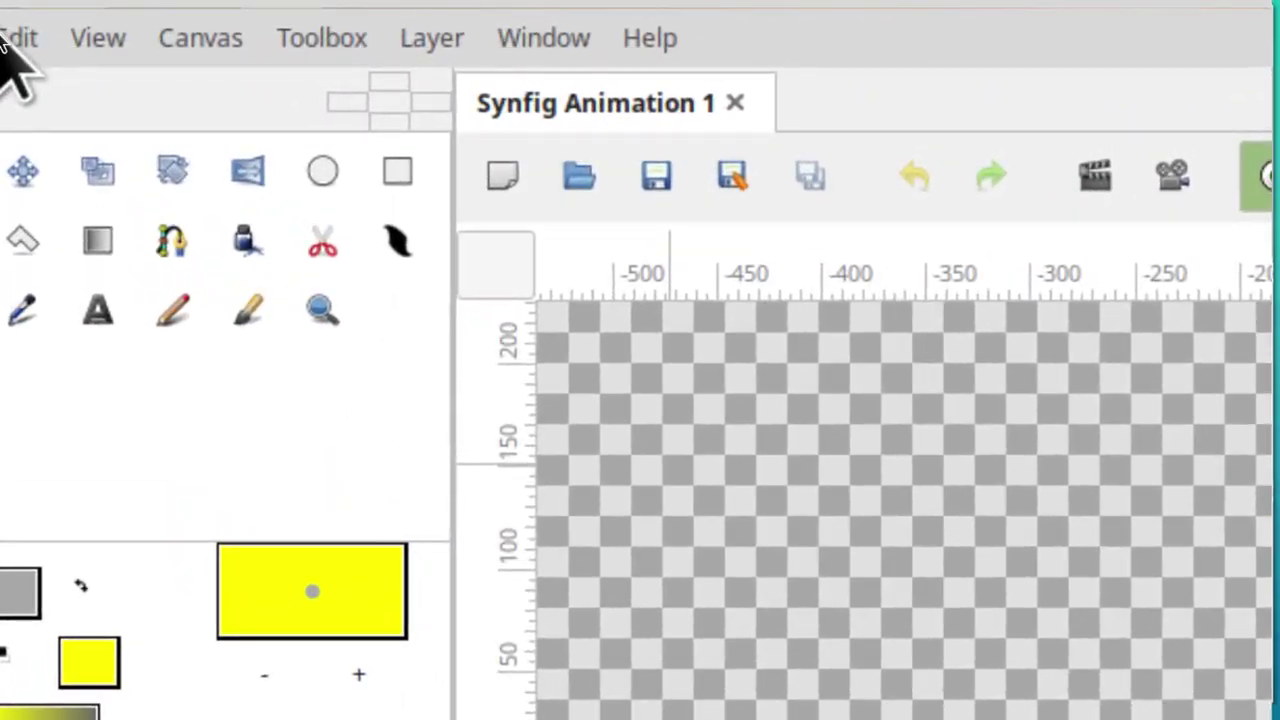
left_click(12, 40)
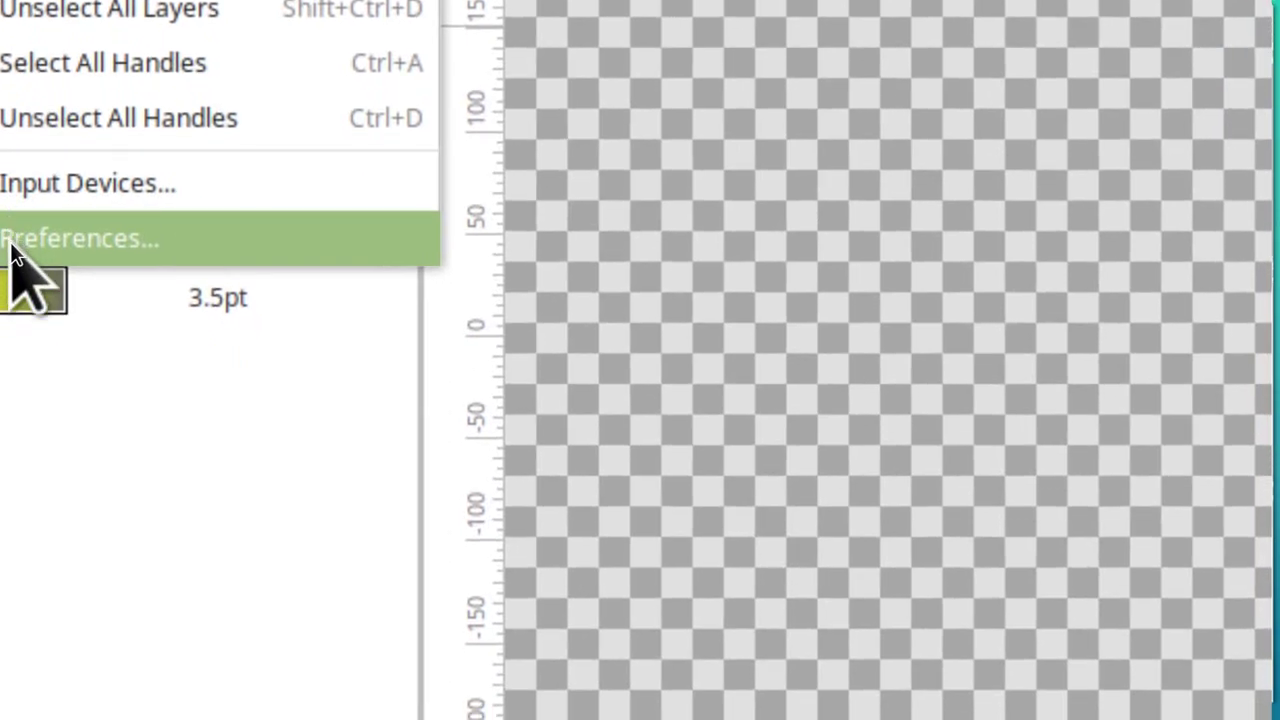
left_click(12, 250)
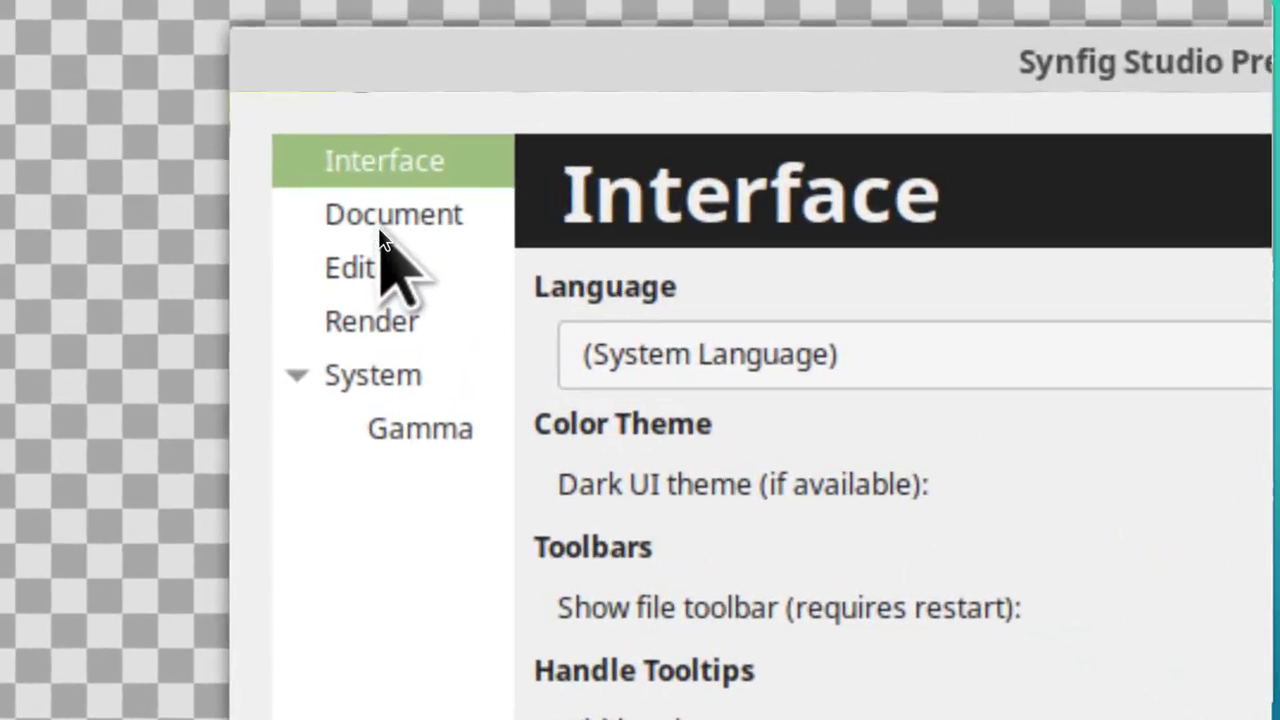
left_click(380, 225)
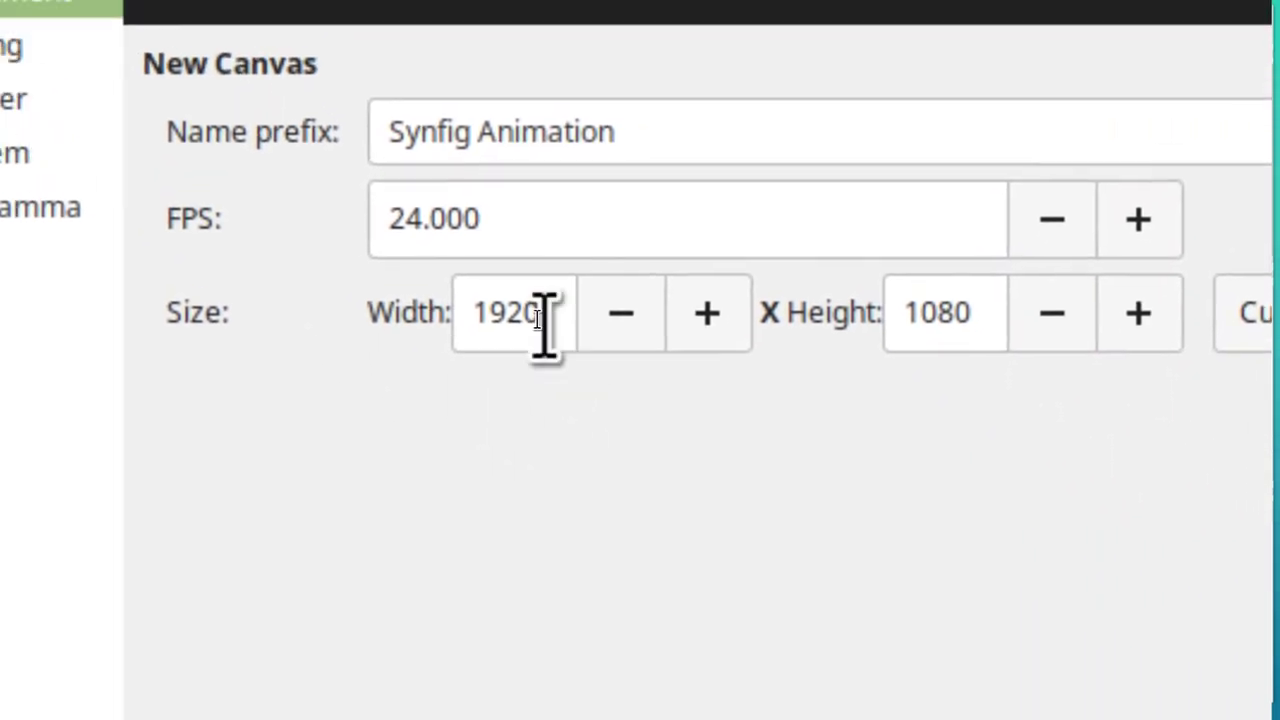
left_click_drag(545, 318, 450, 402)
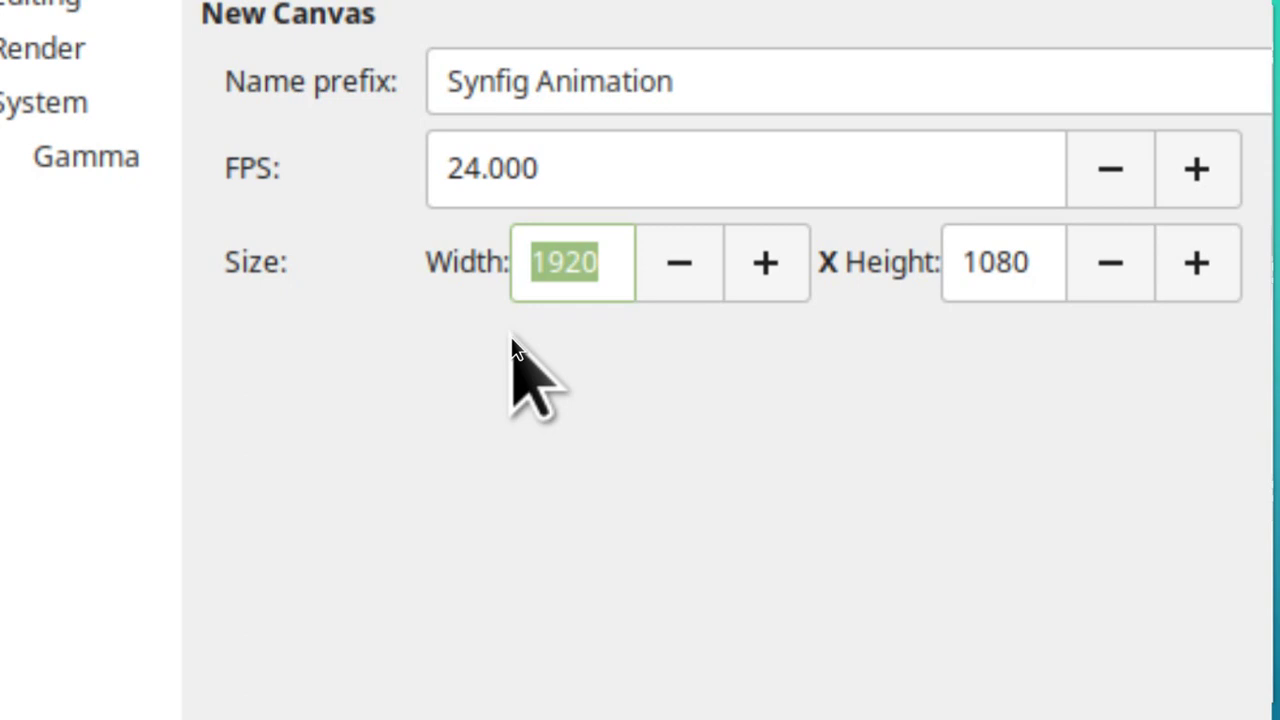
left_click_drag(1030, 262, 976, 260)
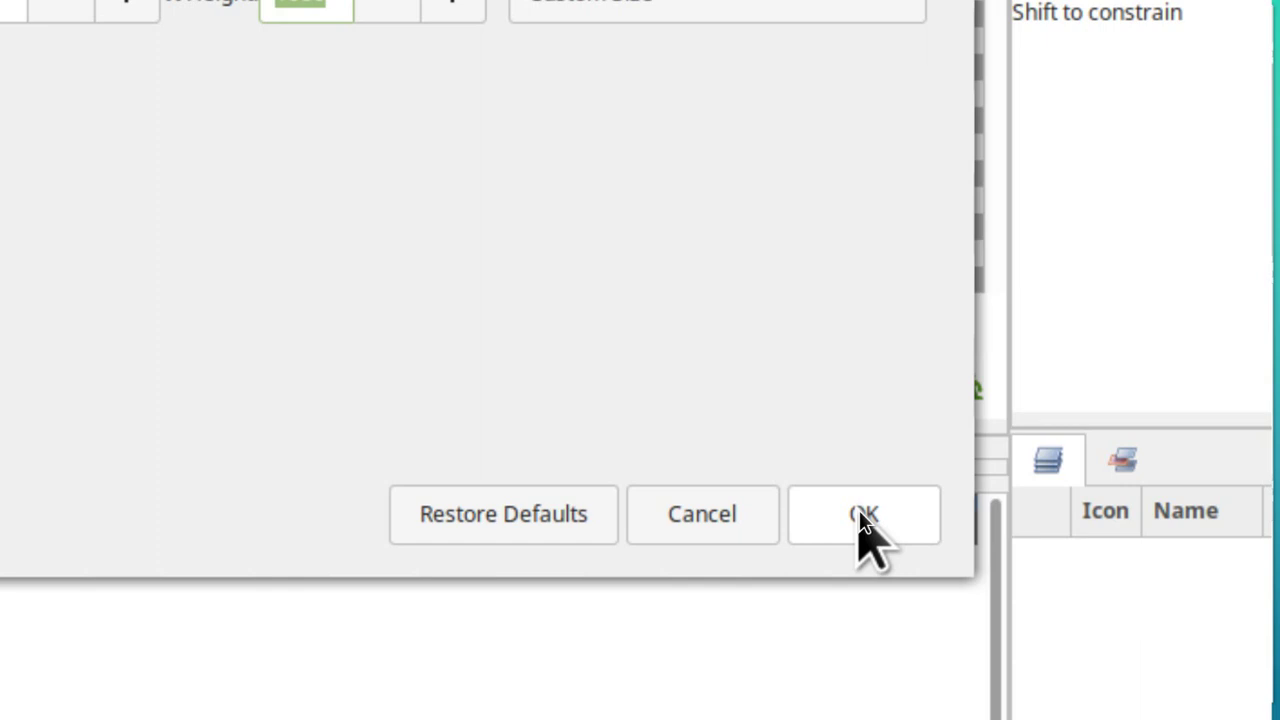
left_click(862, 518)
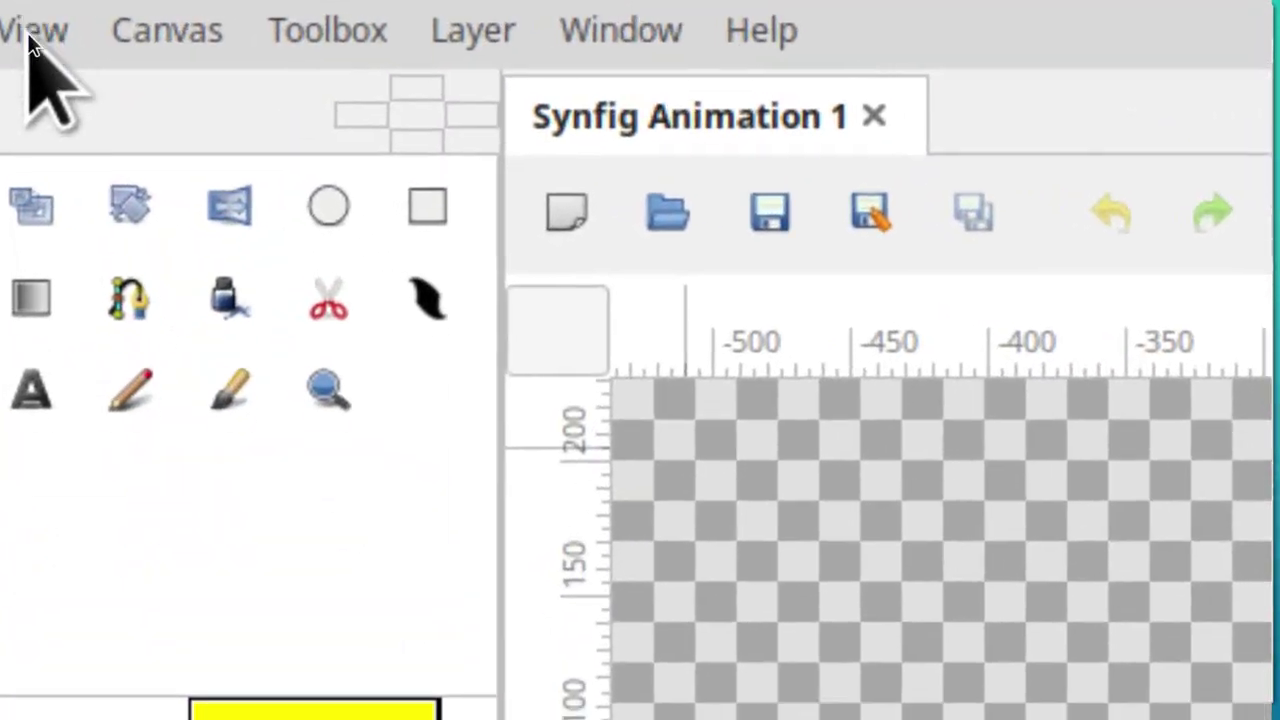
Step: Best-fit the canvas in view, pick cyan from the palette, and select the Rectangle tool
left_click(28, 33)
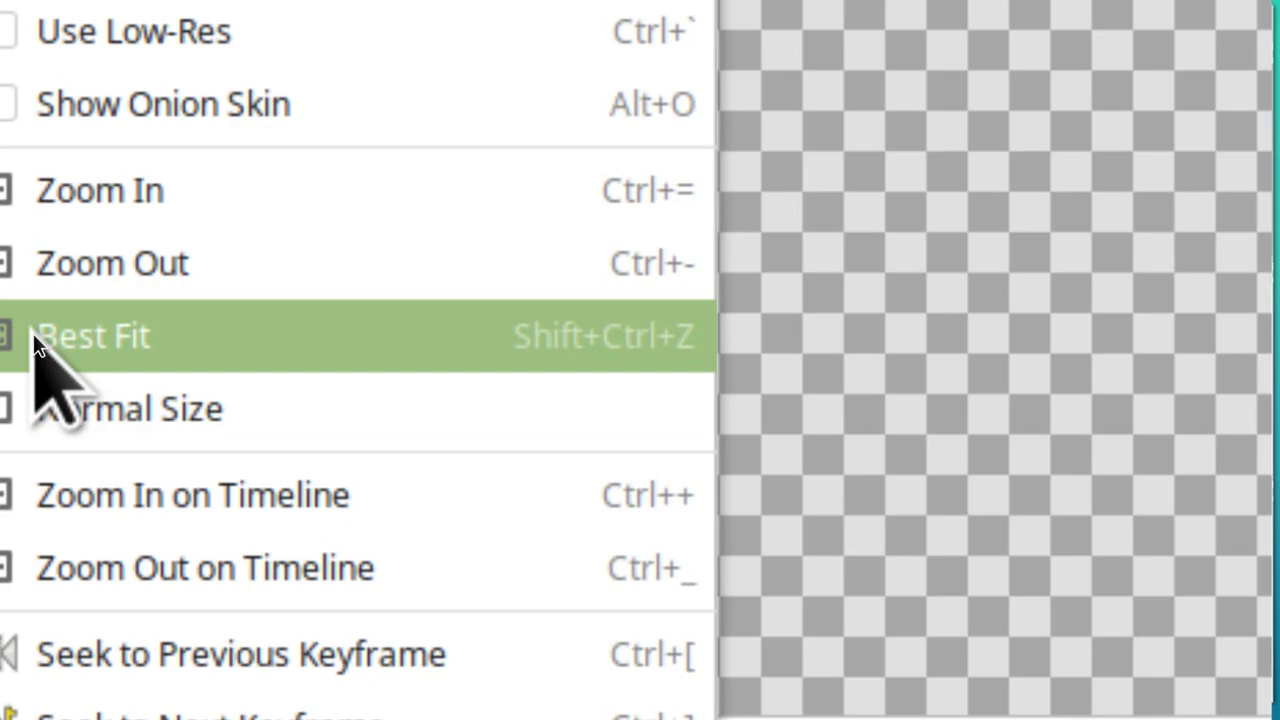
left_click(33, 337)
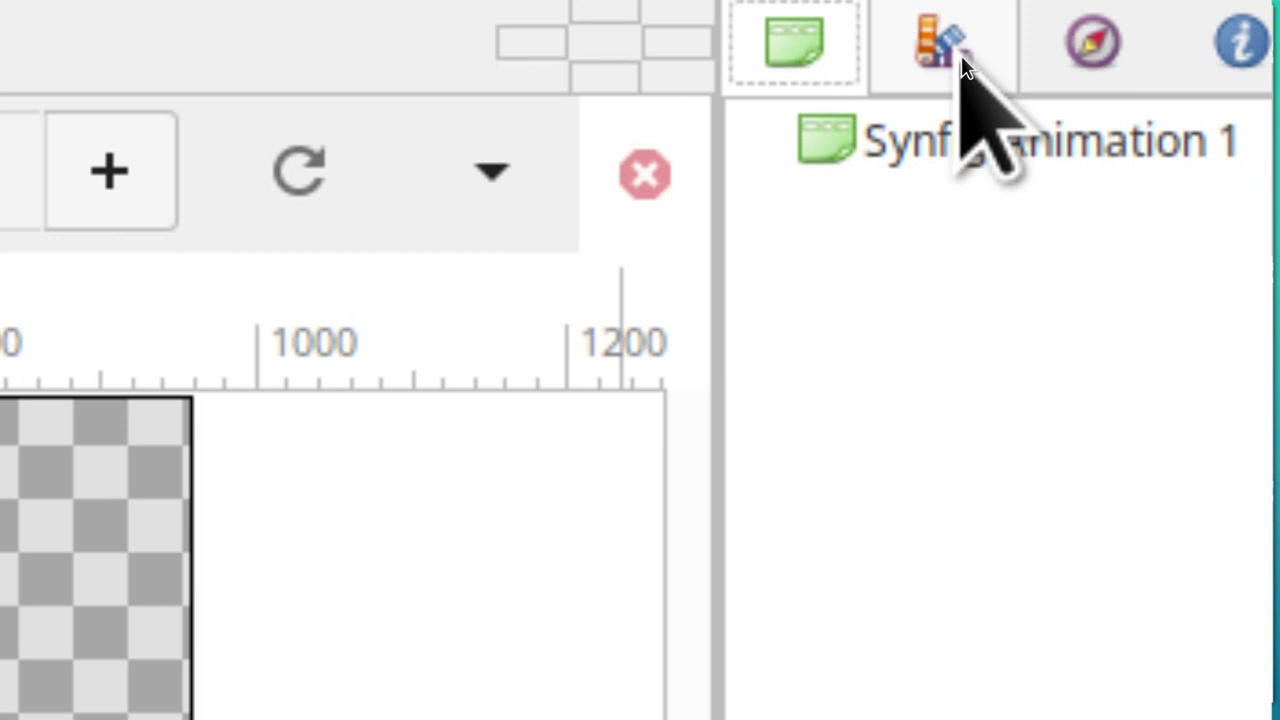
left_click(961, 55)
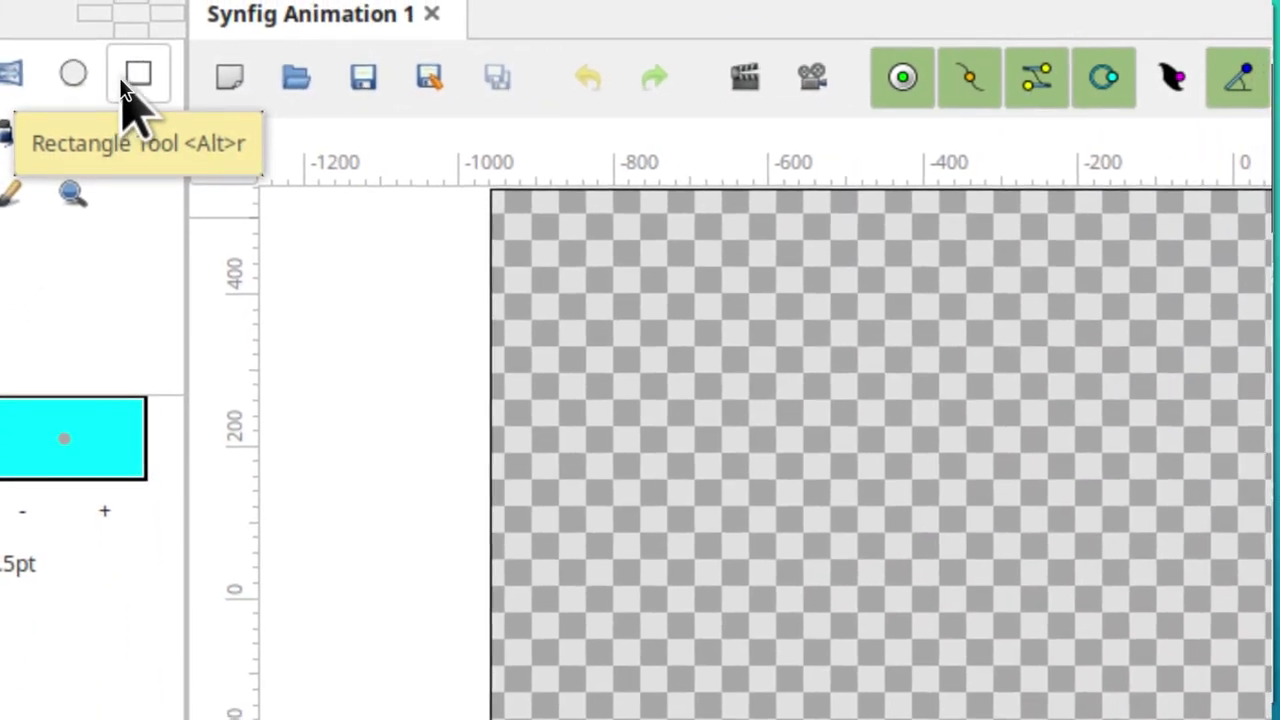
left_click(128, 92)
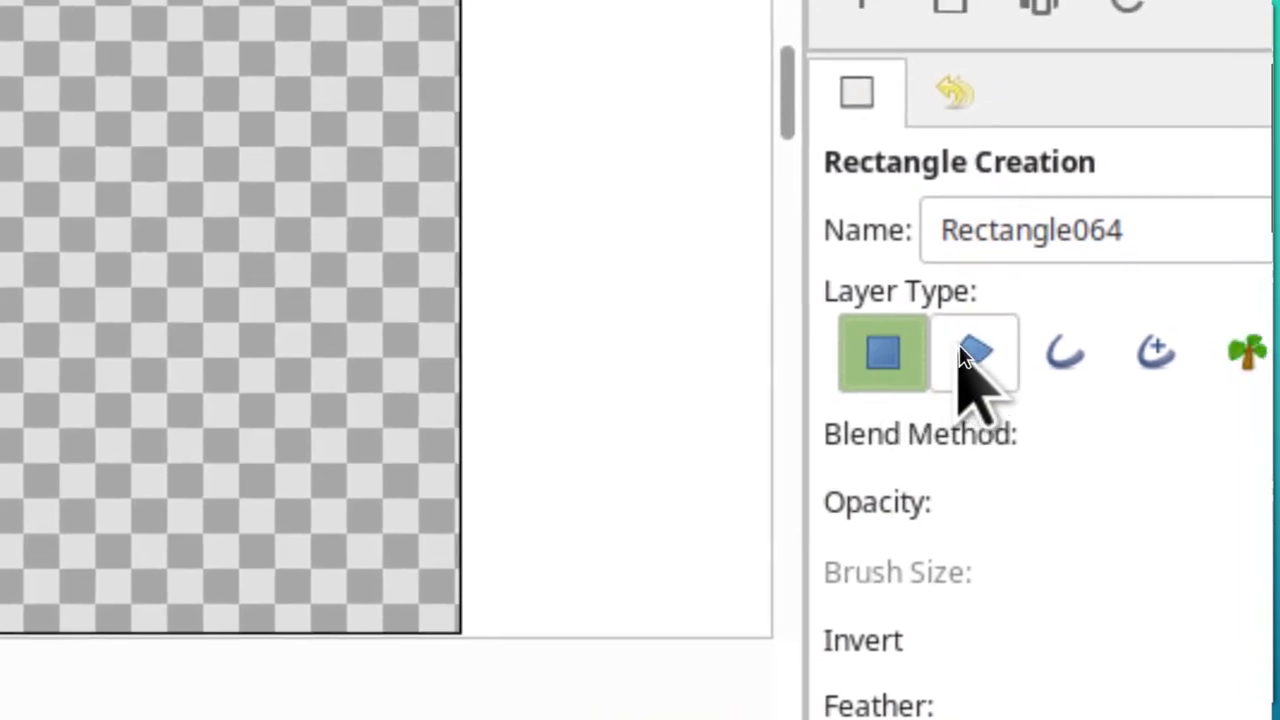
Step: Draw a cyan Rectangle-only layer covering the entire canvas as the sky
left_click(1005, 352)
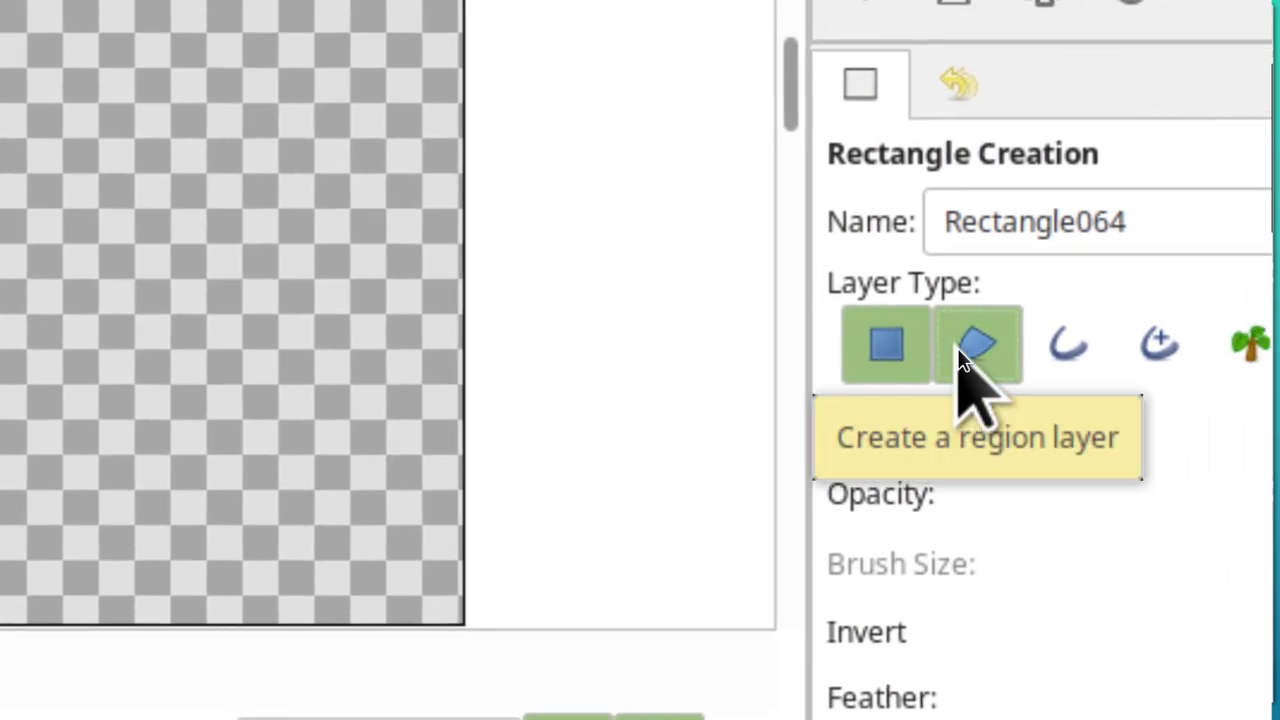
left_click(1022, 358)
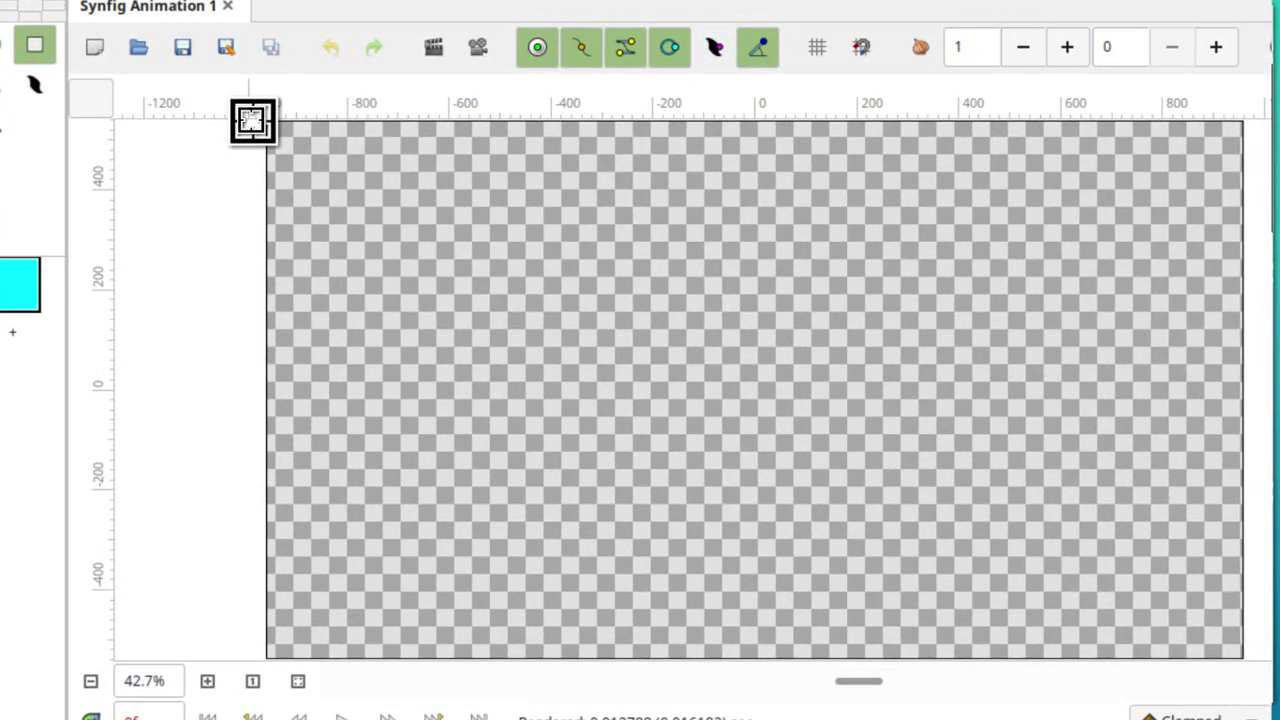
left_click_drag(252, 120, 845, 504)
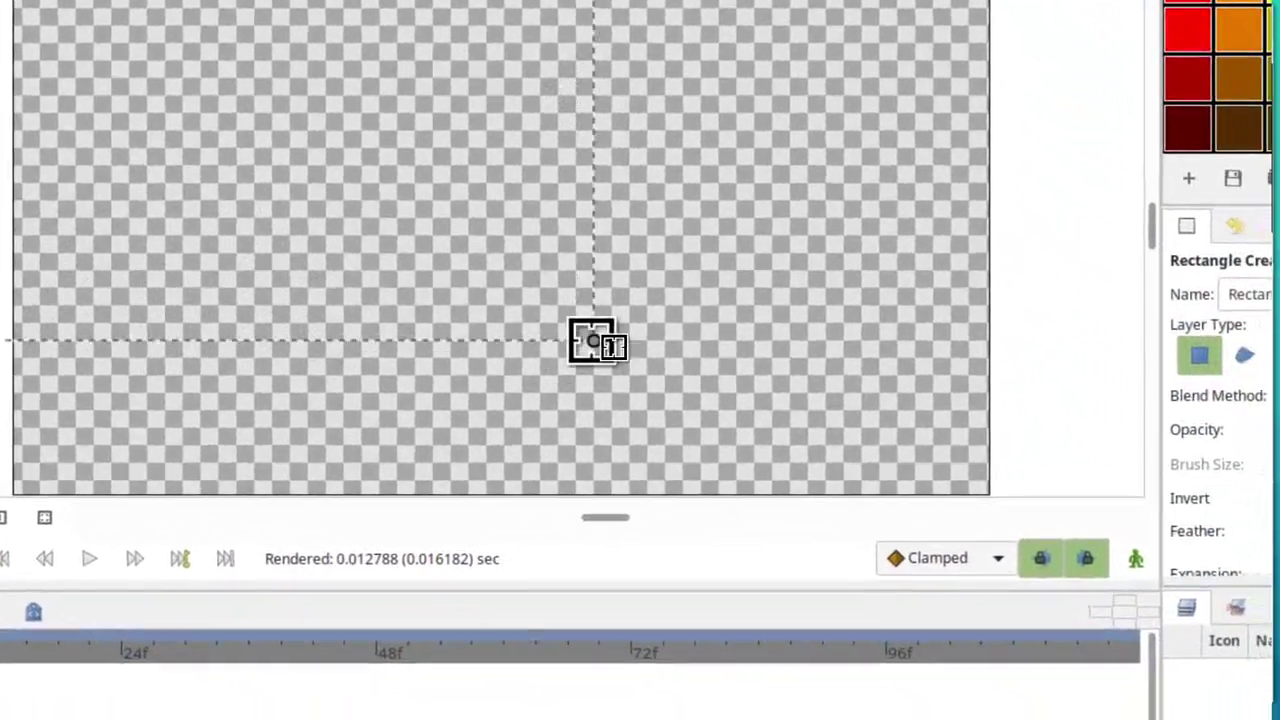
left_click_drag(595, 342, 1004, 495)
left_click_drag(826, 428, 826, 428)
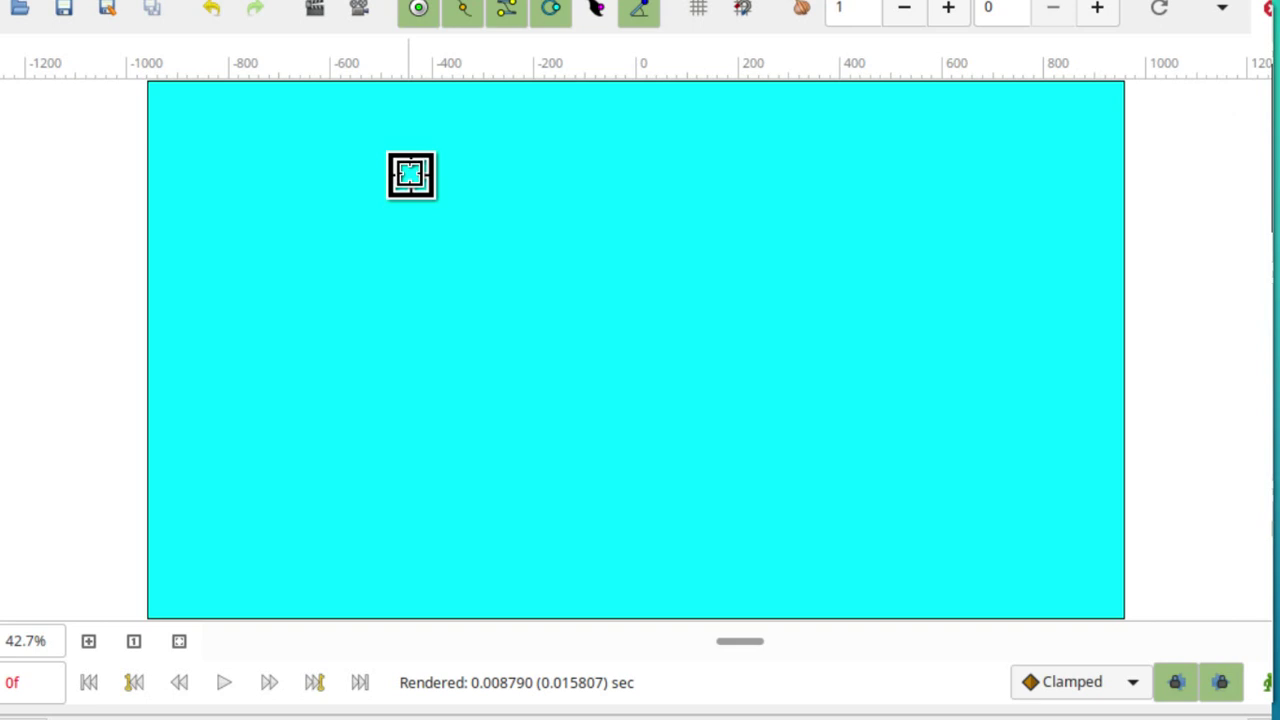
scroll(411, 175, "down", 2)
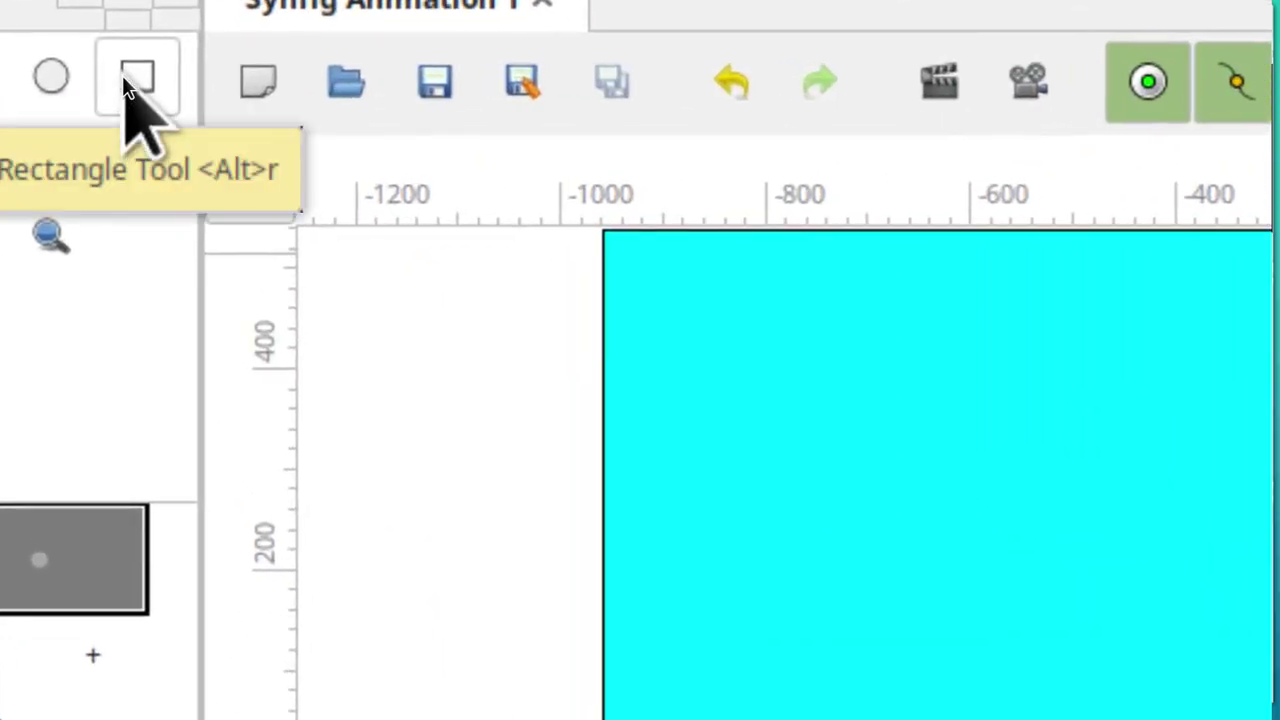
Step: Draw a grey rectangle band along the canvas bottom, aligning its top-left corner with the sky
left_click(137, 80)
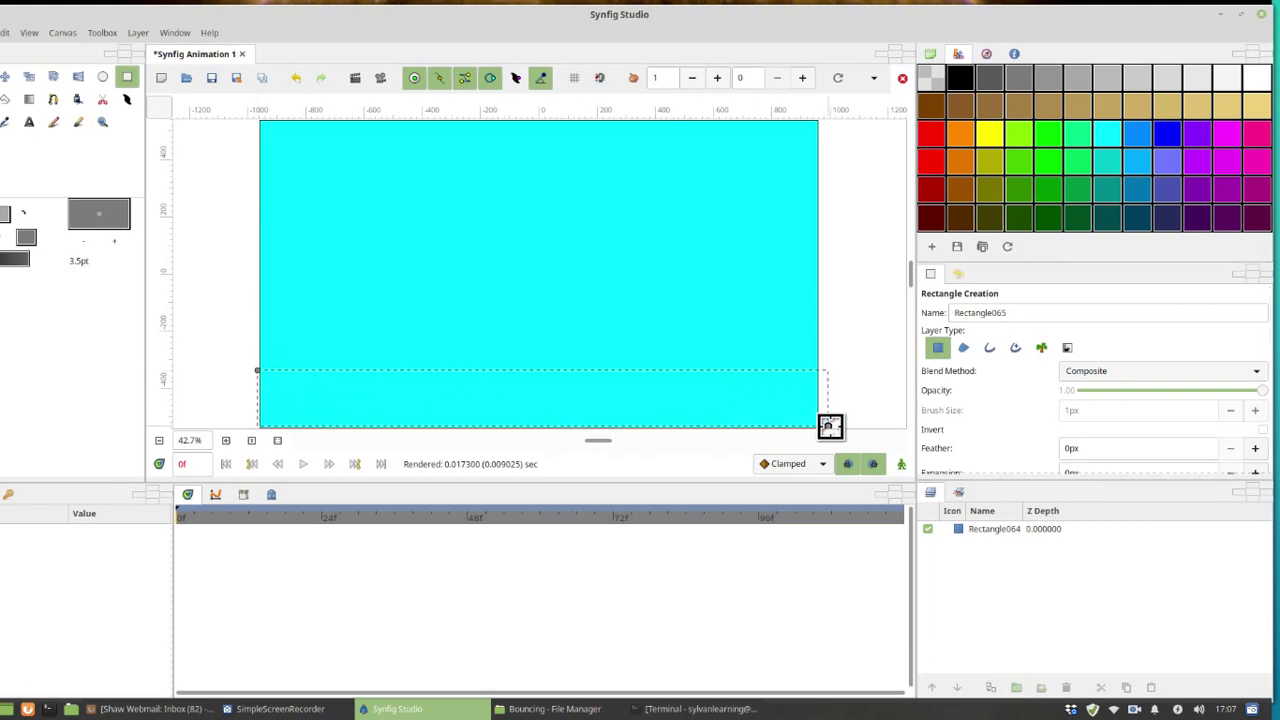
left_click_drag(830, 427, 830, 427)
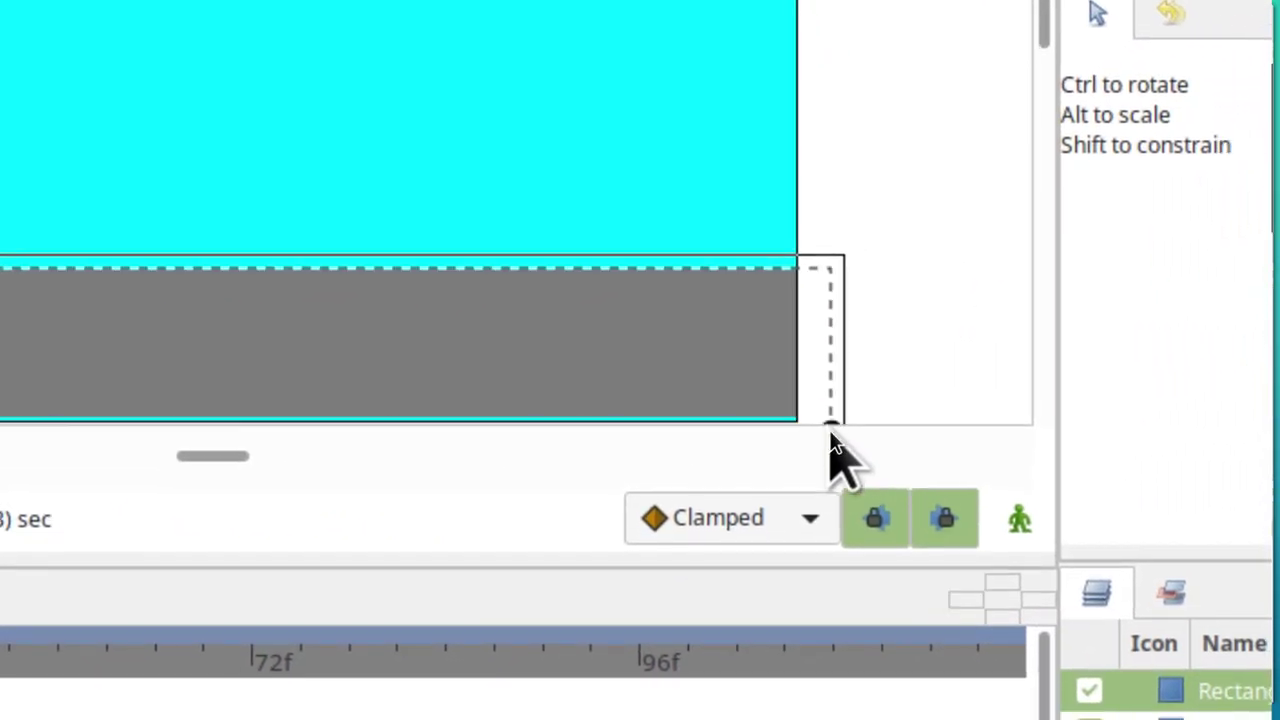
left_click_drag(830, 432, 817, 443)
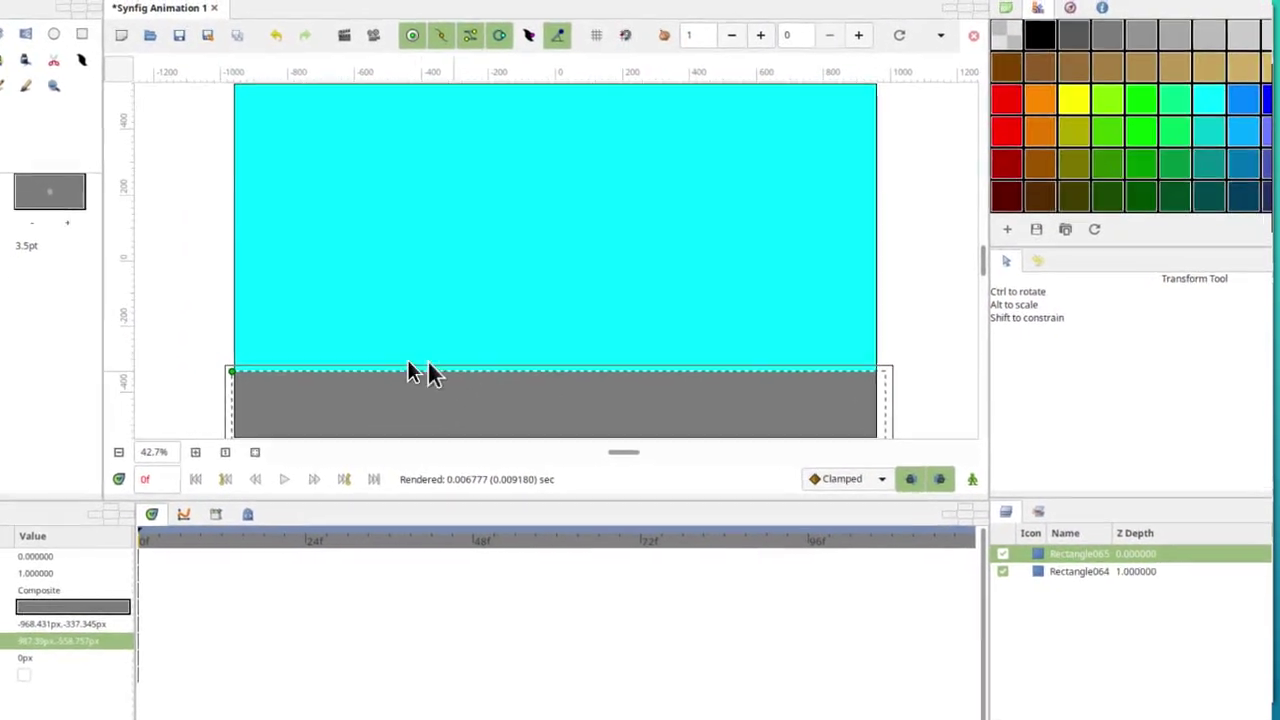
left_click(233, 371)
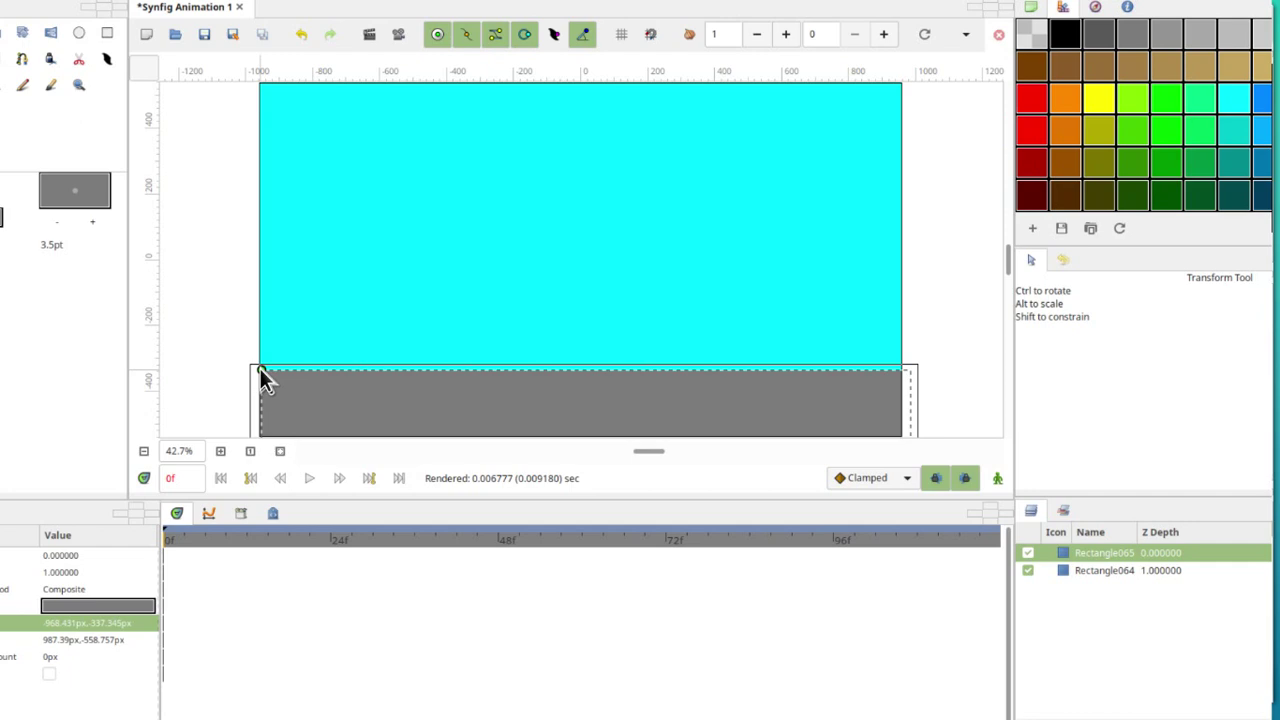
left_click_drag(259, 369, 259, 364)
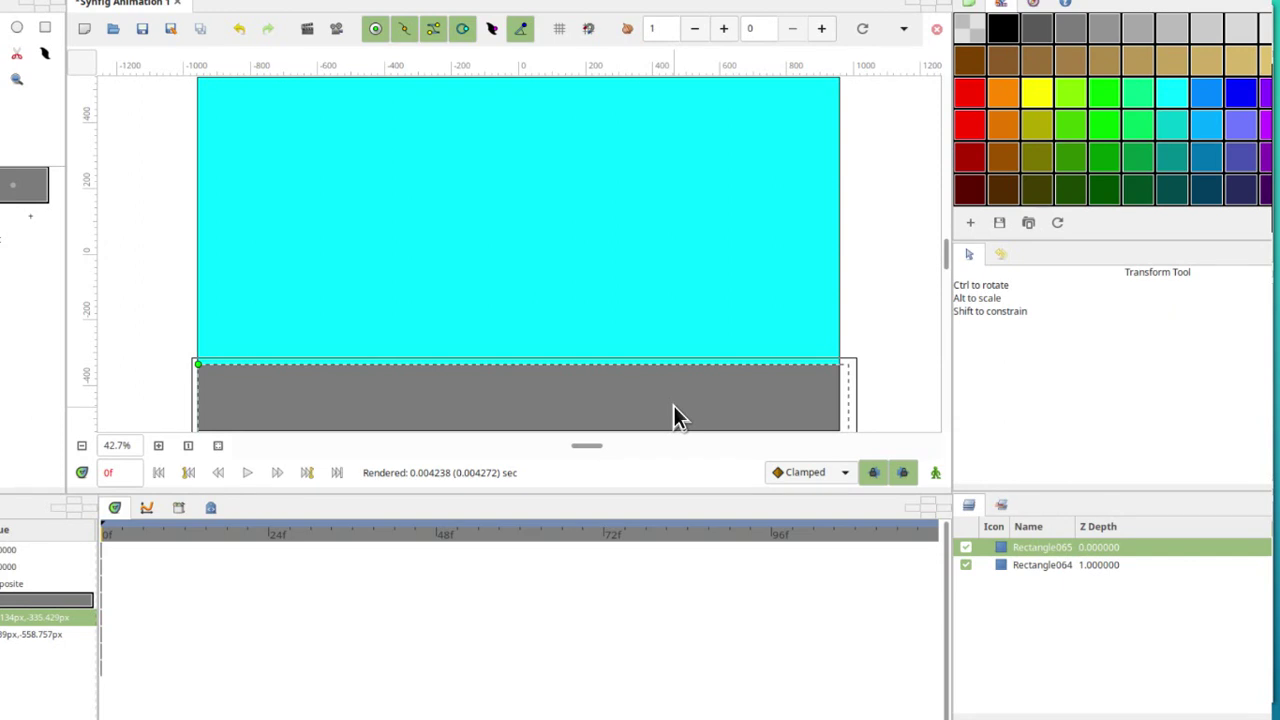
key("Escape")
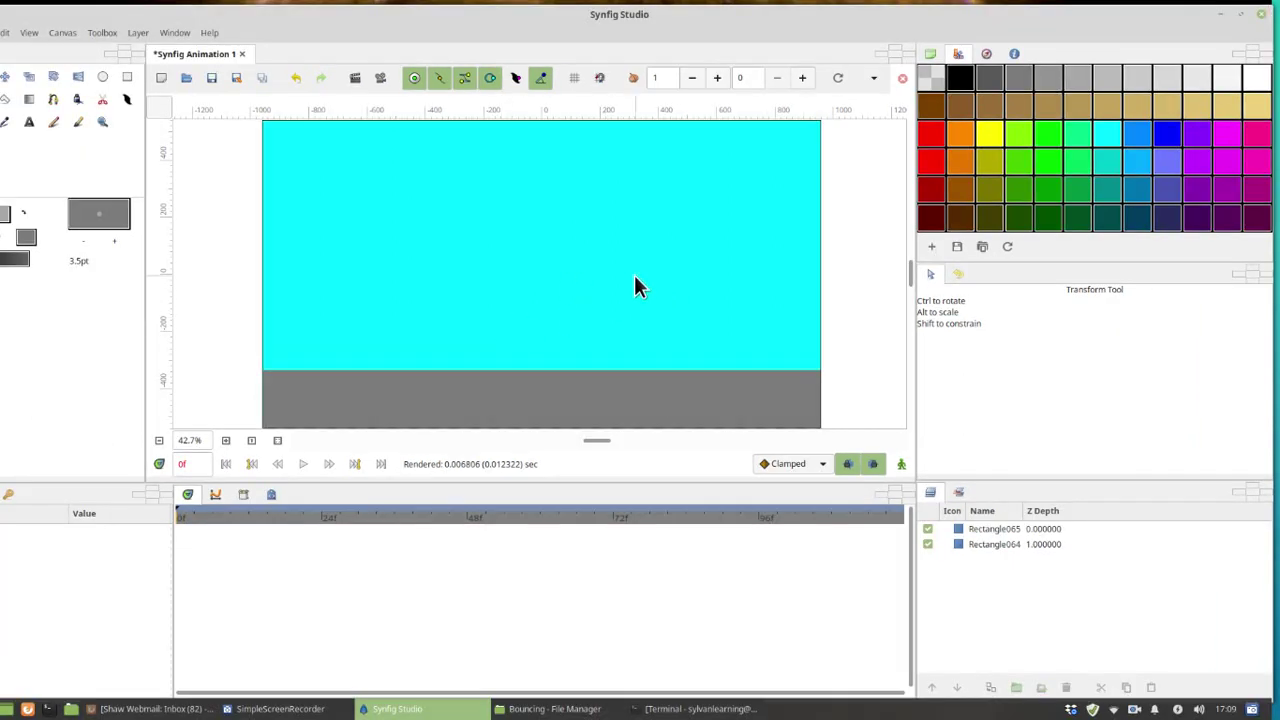
scroll(600, 270, "down", 2)
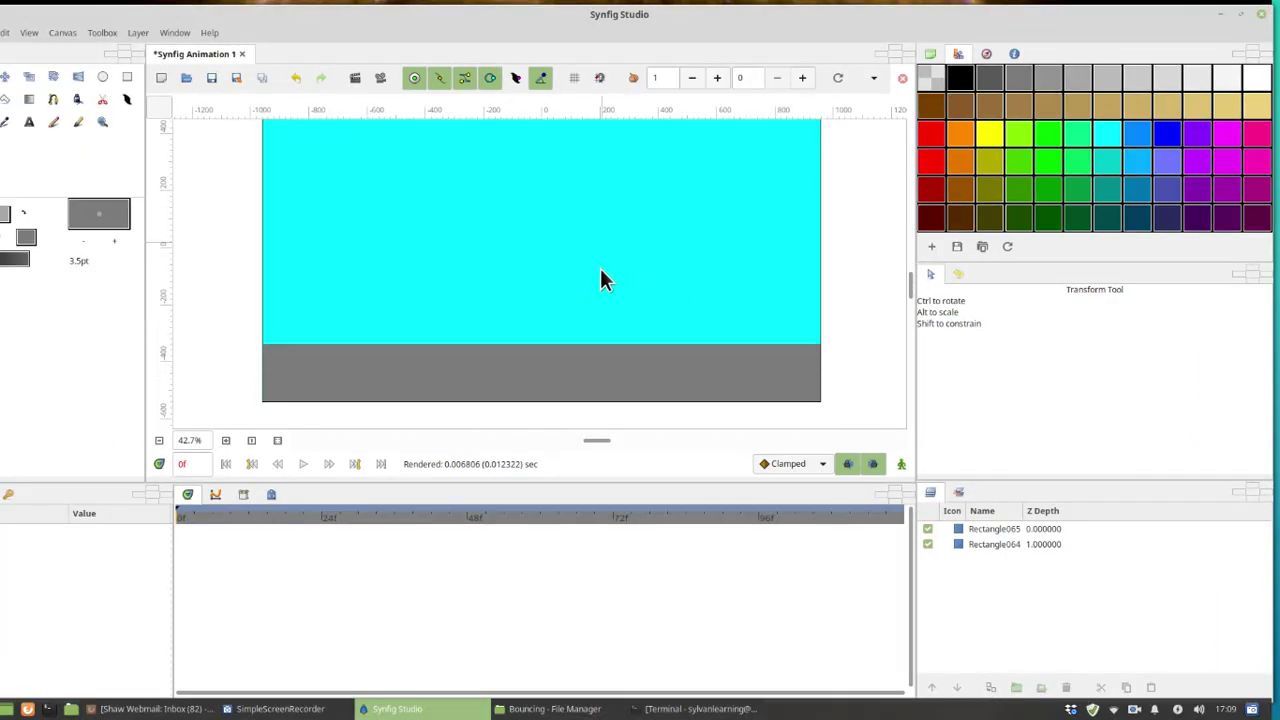
scroll(600, 280, "up", 3)
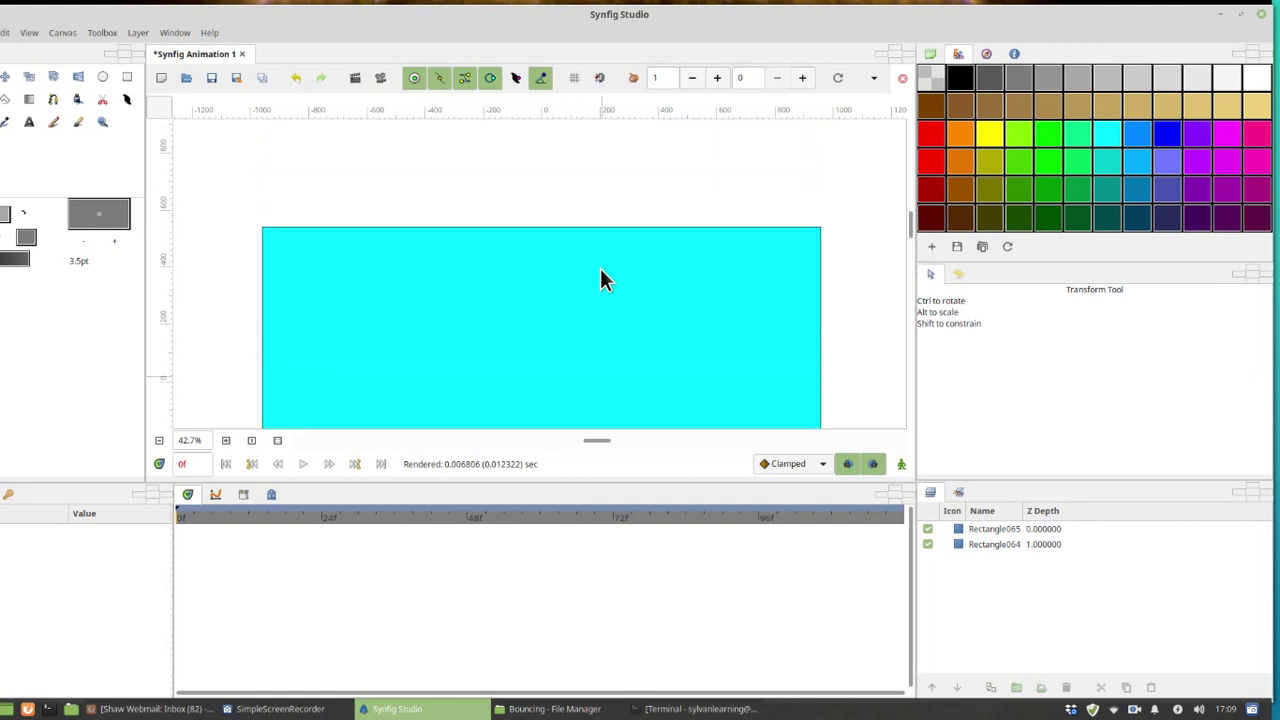
scroll(600, 280, "down", 5)
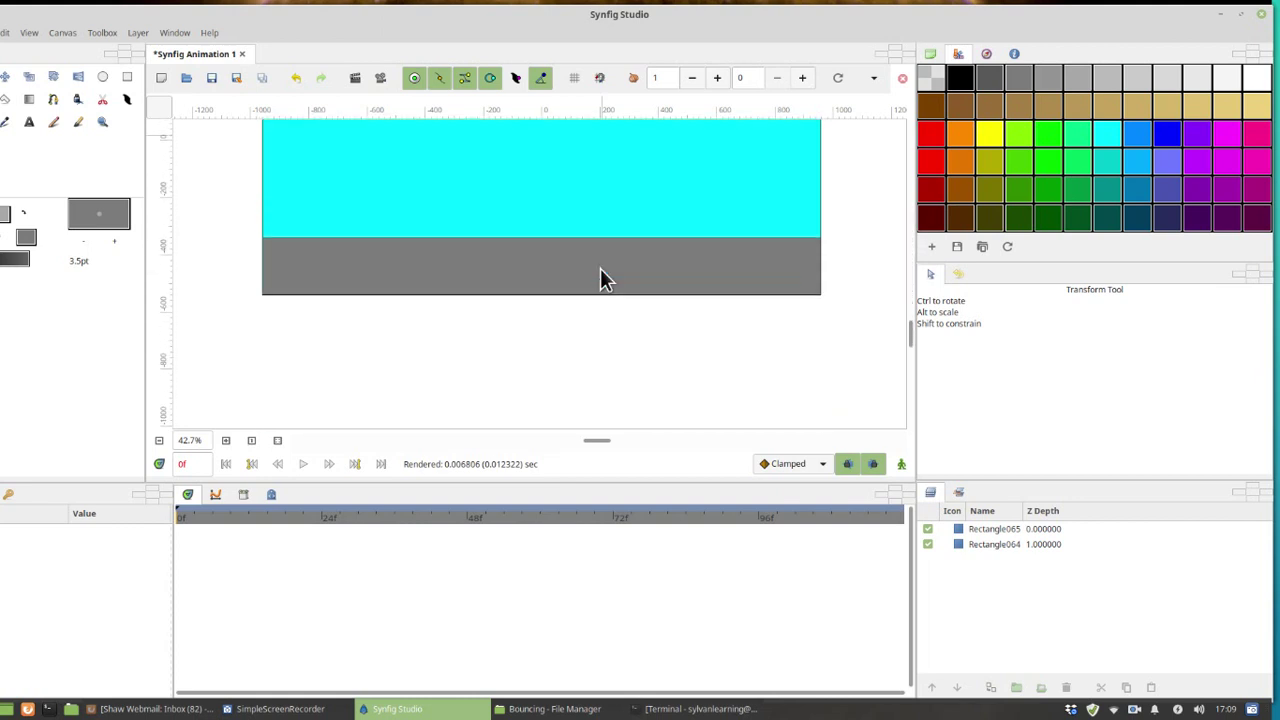
scroll(600, 280, "up", 2)
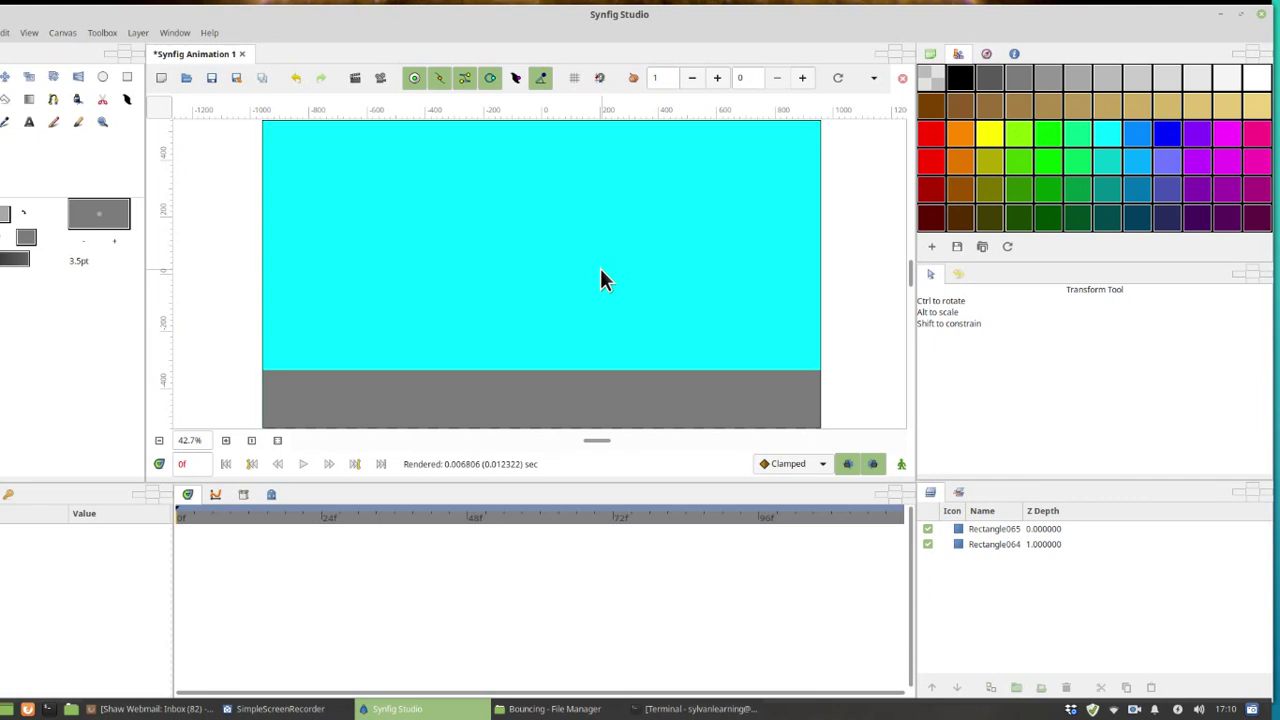
scroll(600, 280, "down", 4)
scroll(600, 280, "up", 3)
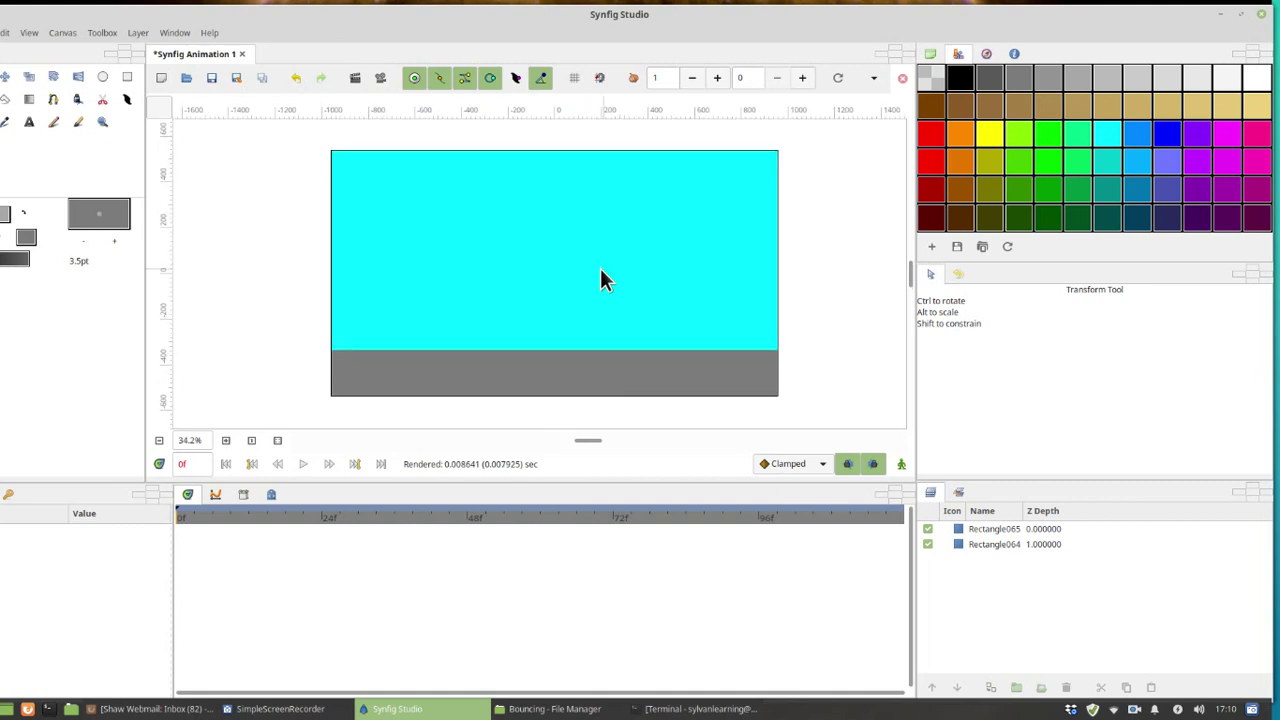
scroll(600, 270, "up", 1)
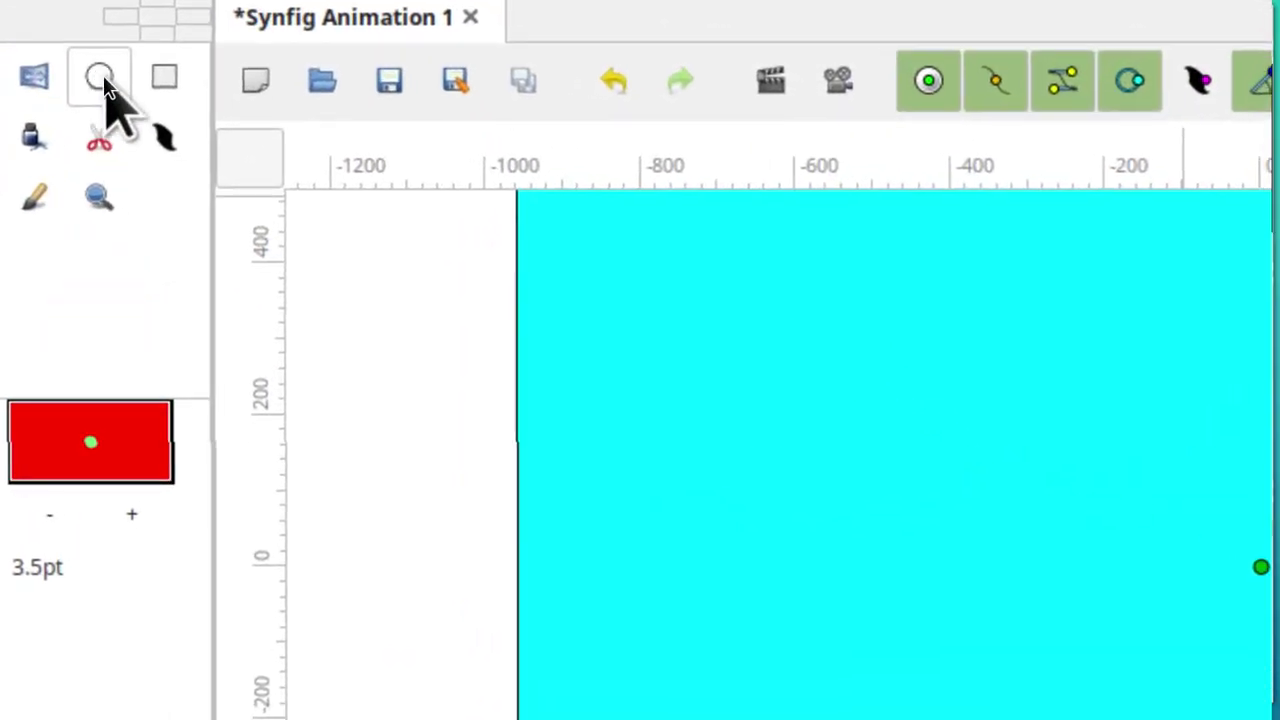
Step: Draw a red Region-only circle near the top of the sky
left_click(103, 78)
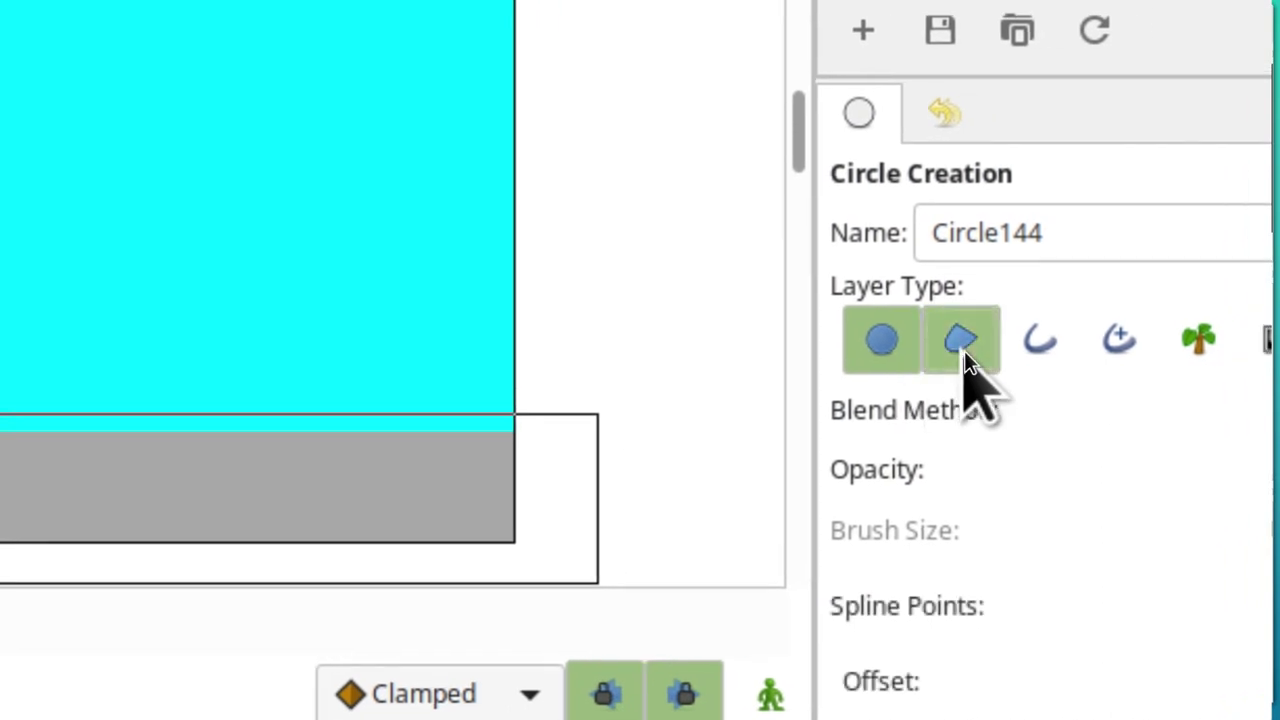
left_click(890, 352)
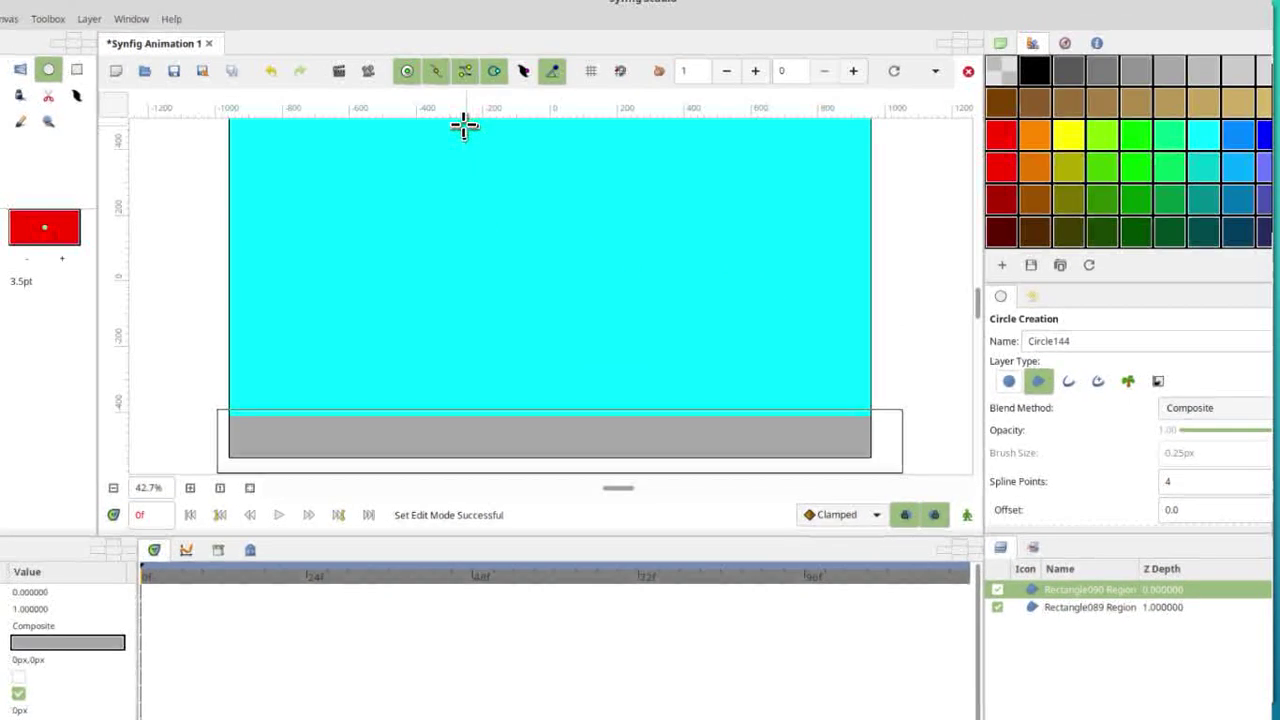
left_click_drag(471, 138, 497, 168)
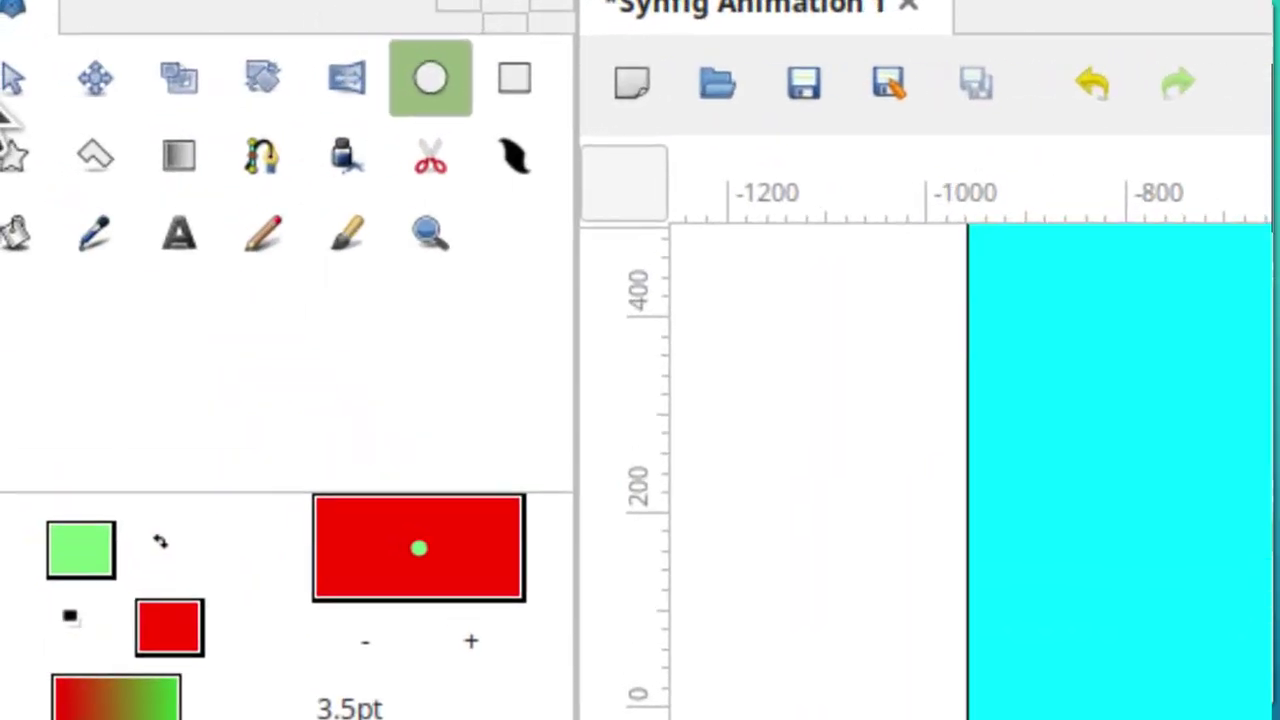
Step: Move the red circle with the Transform tool to the top centre of the sky
left_click(12, 78)
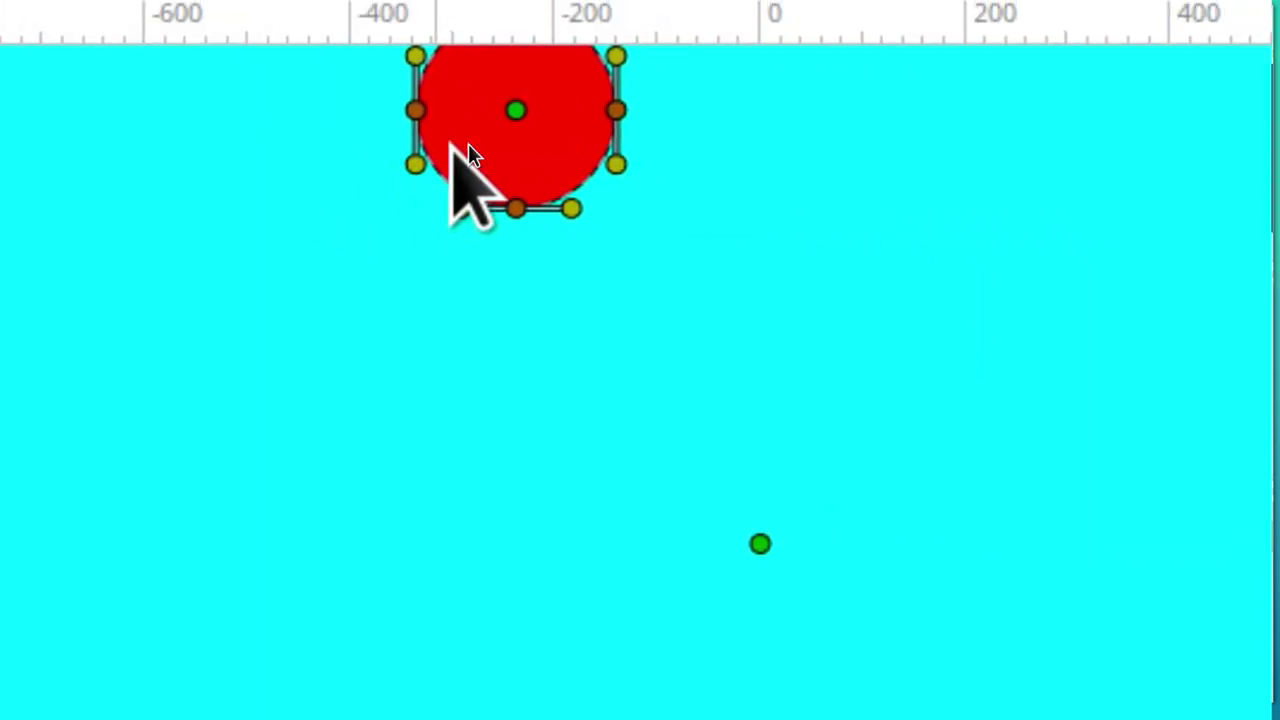
left_click_drag(518, 115, 739, 173)
left_click_drag(530, 156, 532, 155)
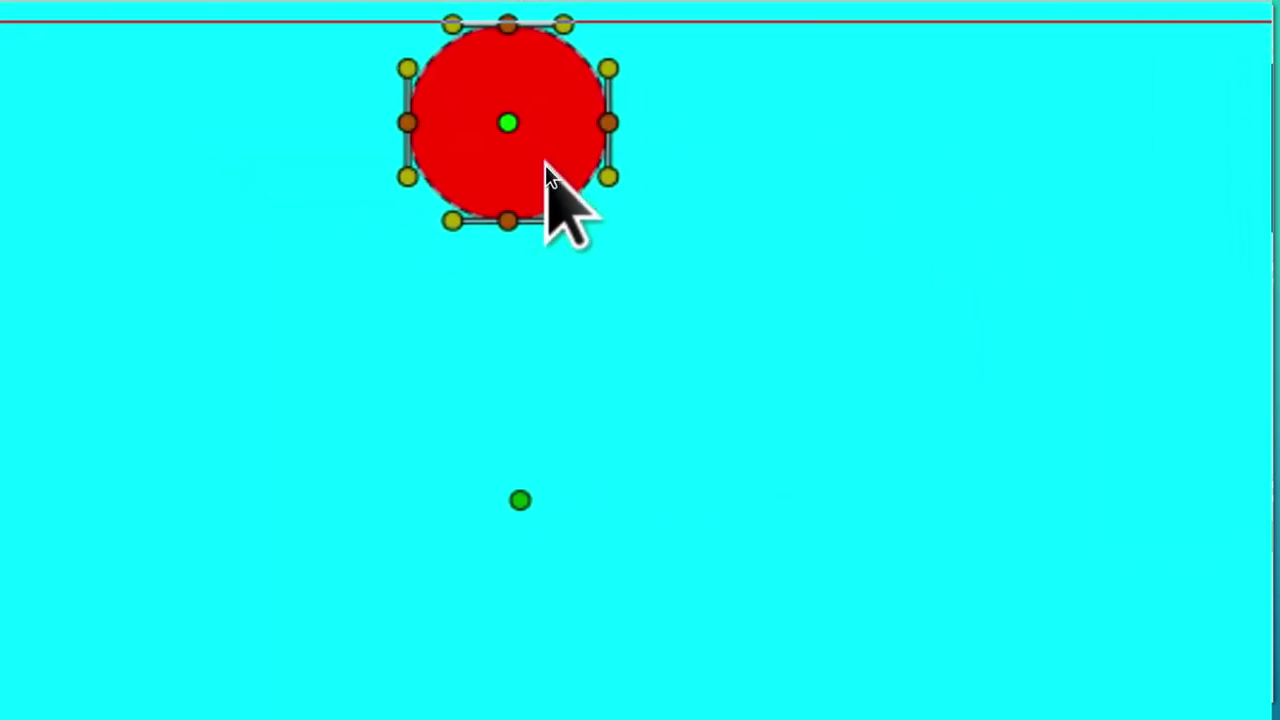
scroll(545, 175, "down", 5)
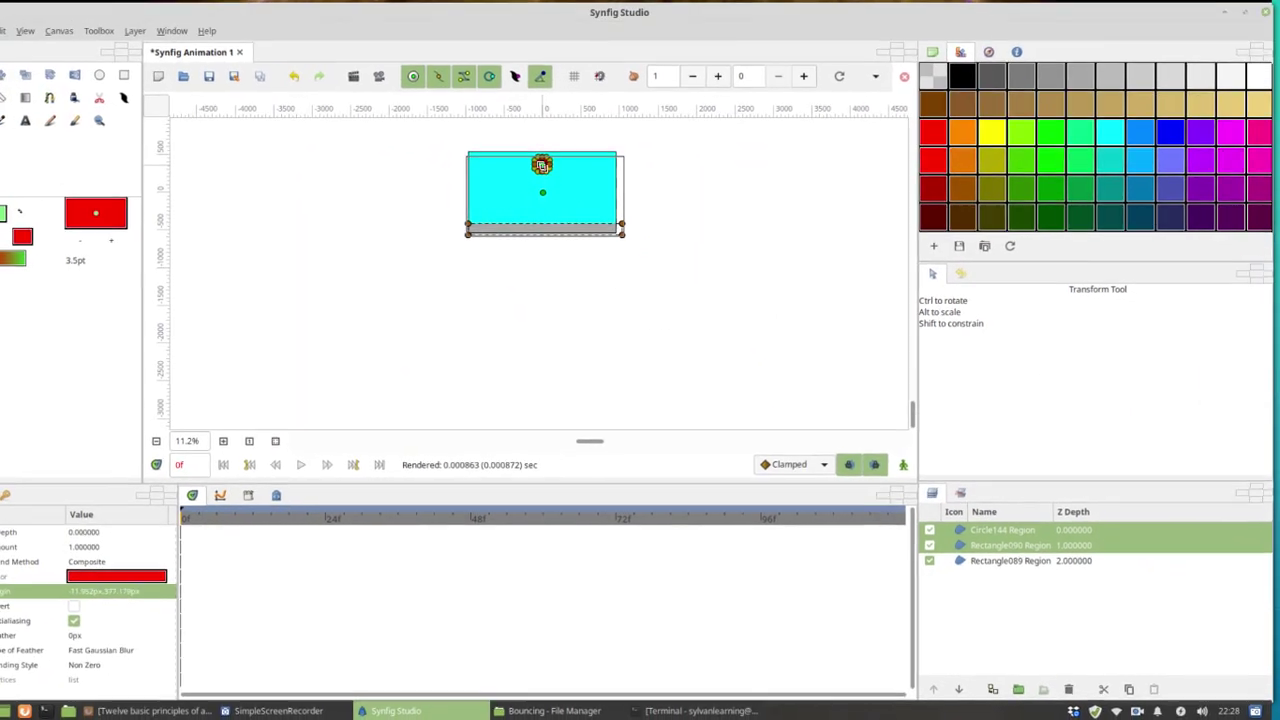
scroll(540, 165, "up", 5)
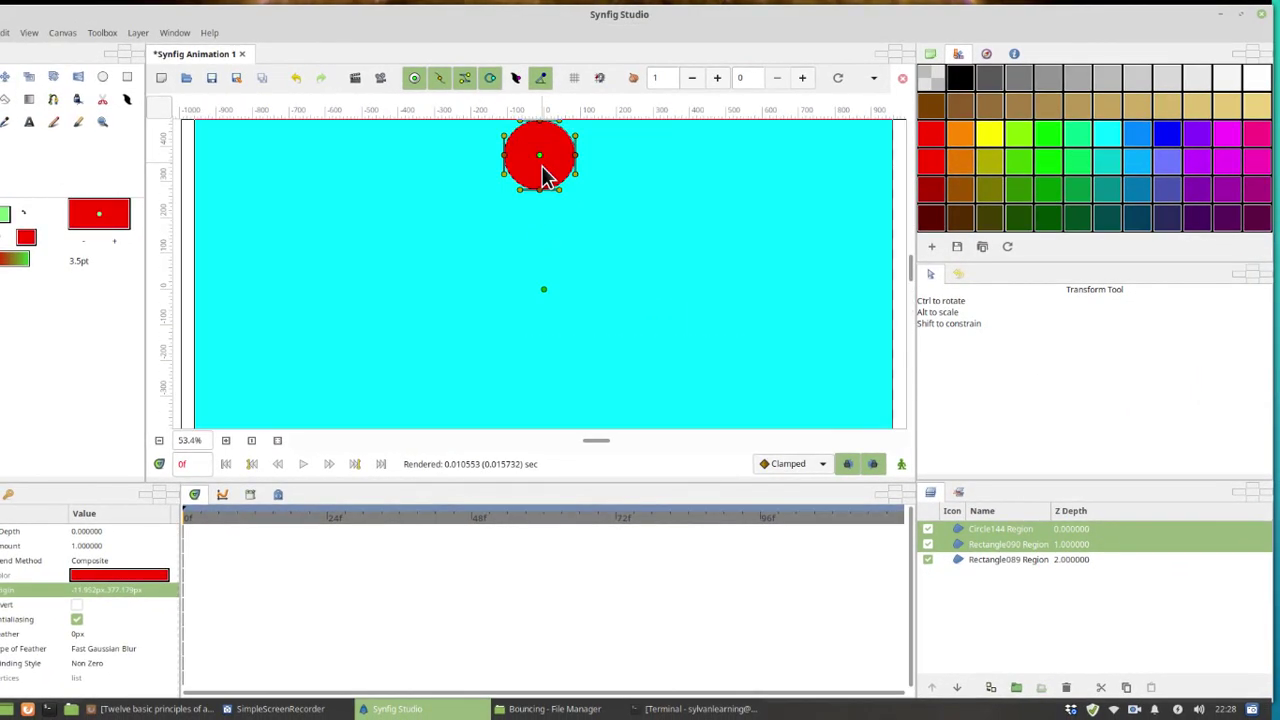
scroll(577, 207, "down", 1)
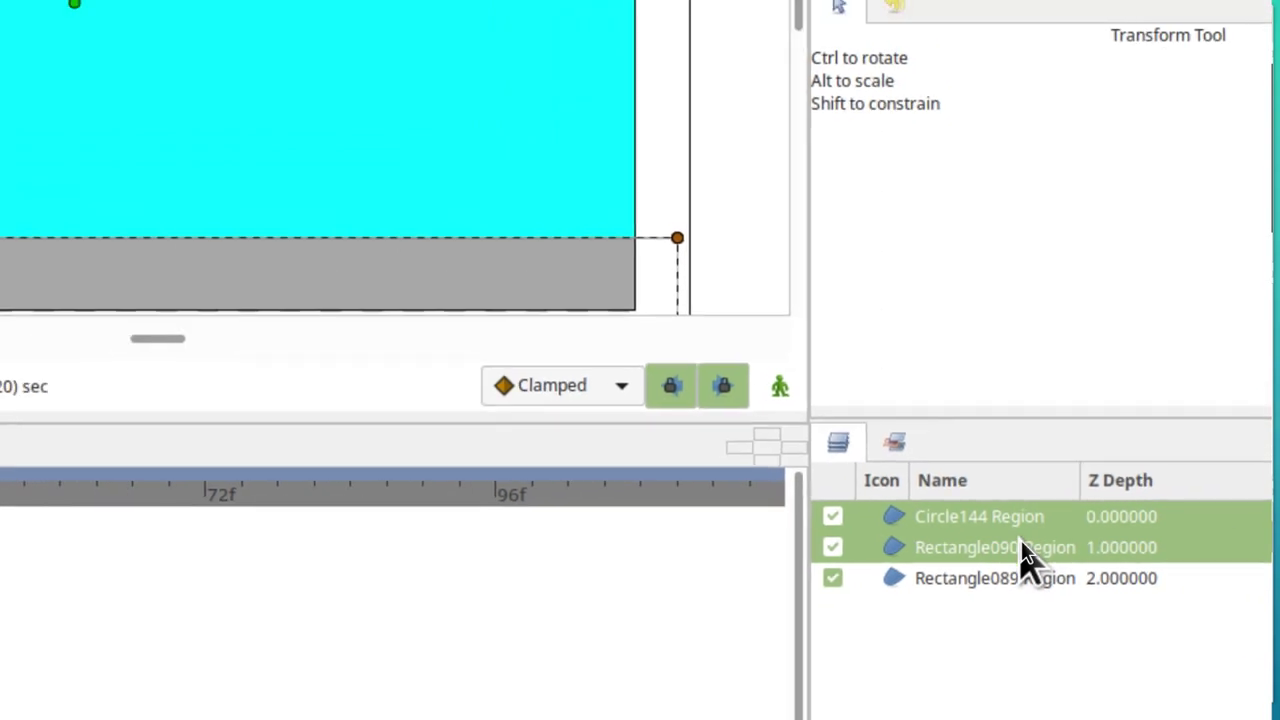
Step: Group the sky and road rectangle layers and rename the group Background
left_click(996, 547)
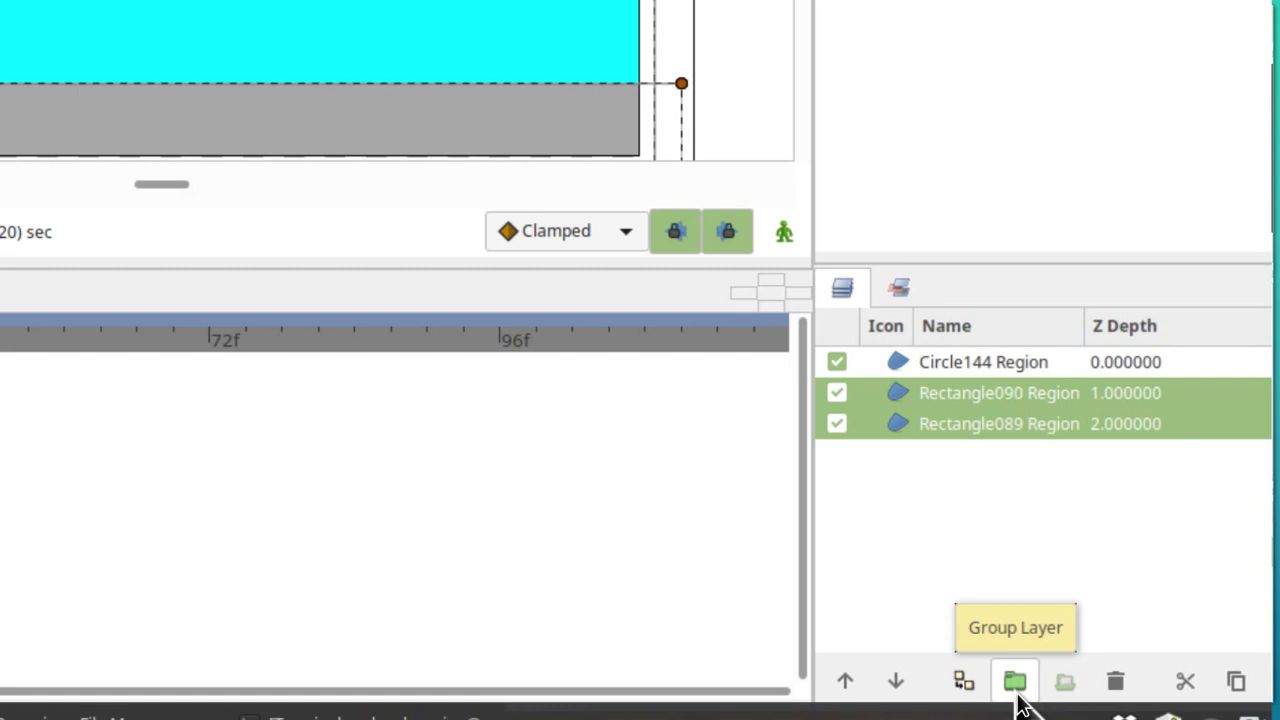
left_click(1015, 682)
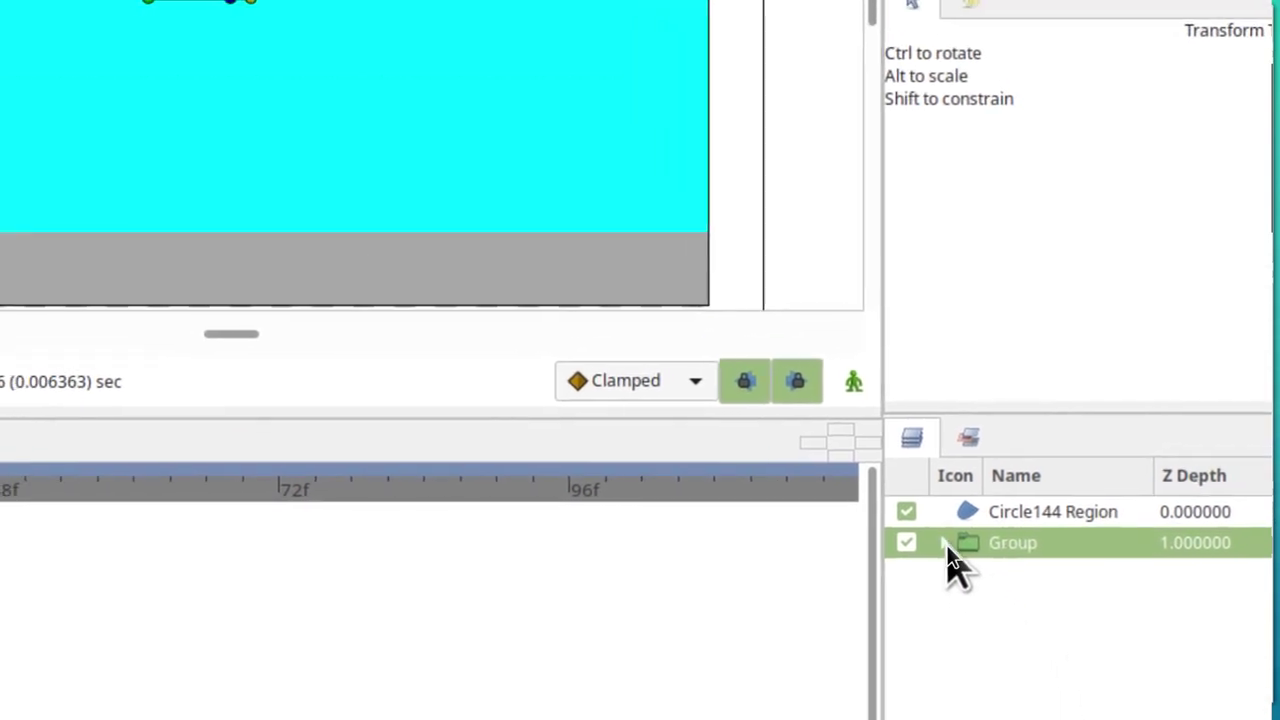
left_click(874, 393)
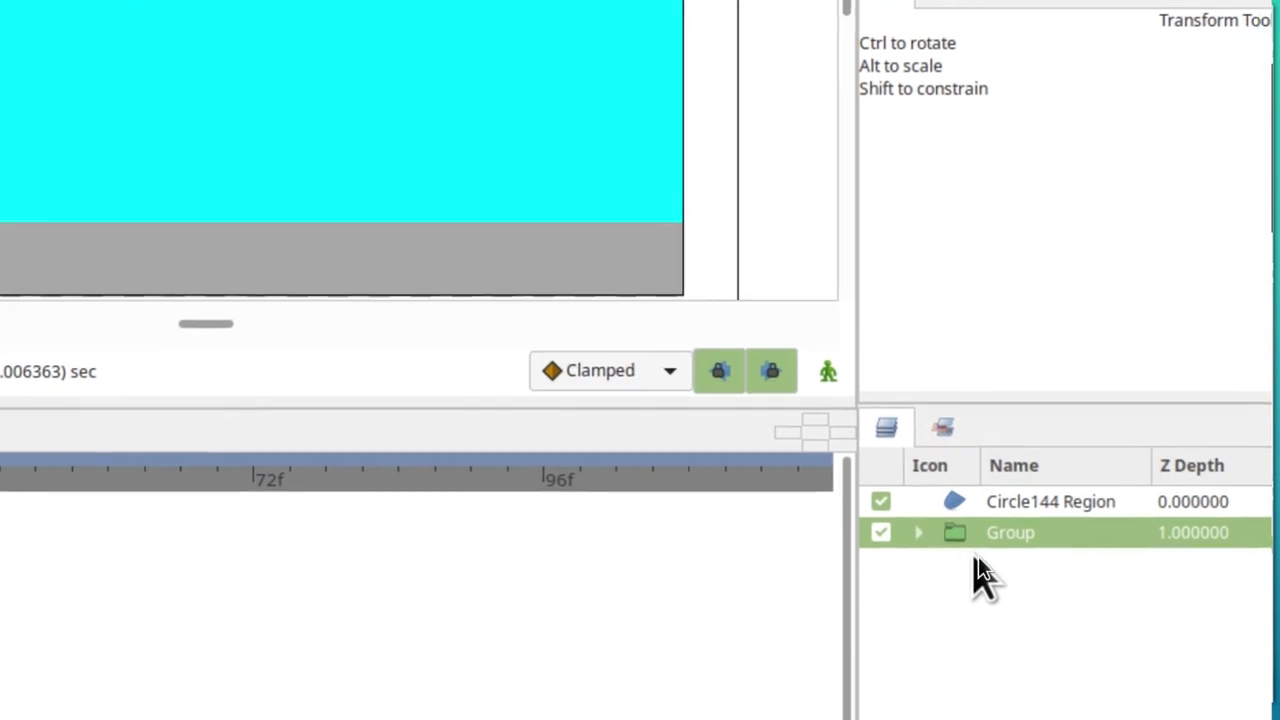
double_click(1045, 545)
left_click_drag(1008, 545, 960, 545)
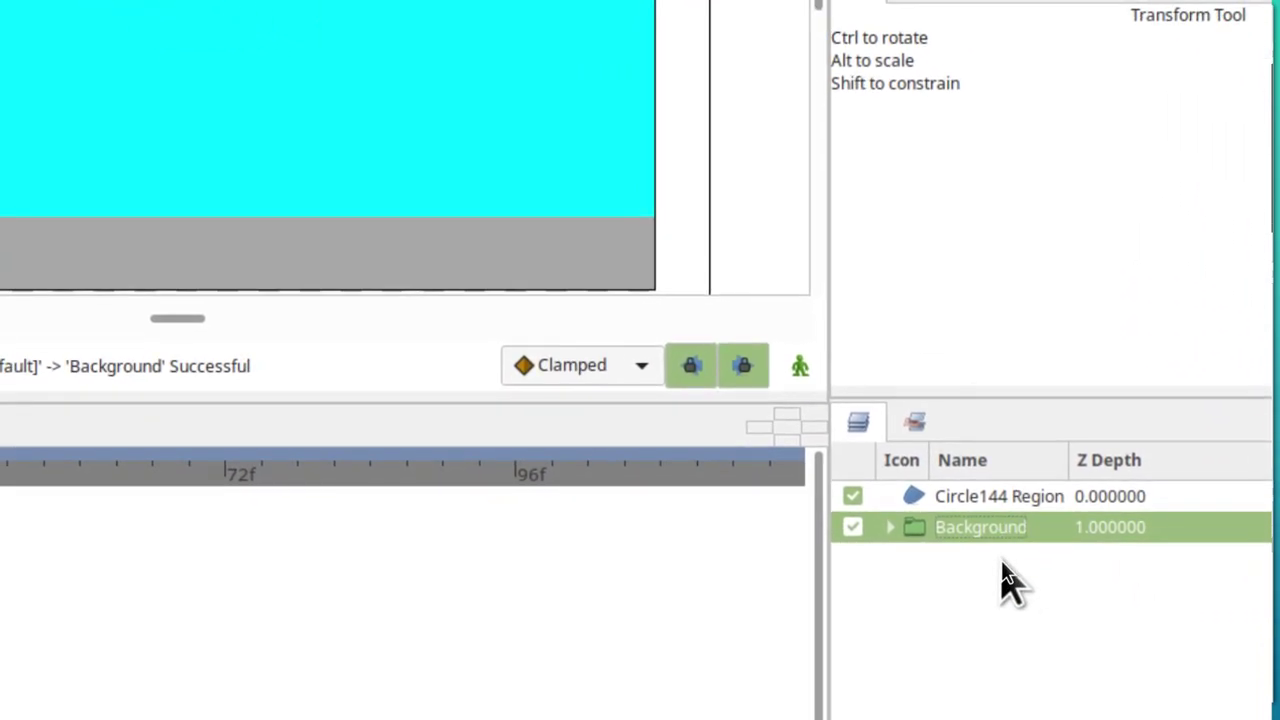
left_click(882, 493)
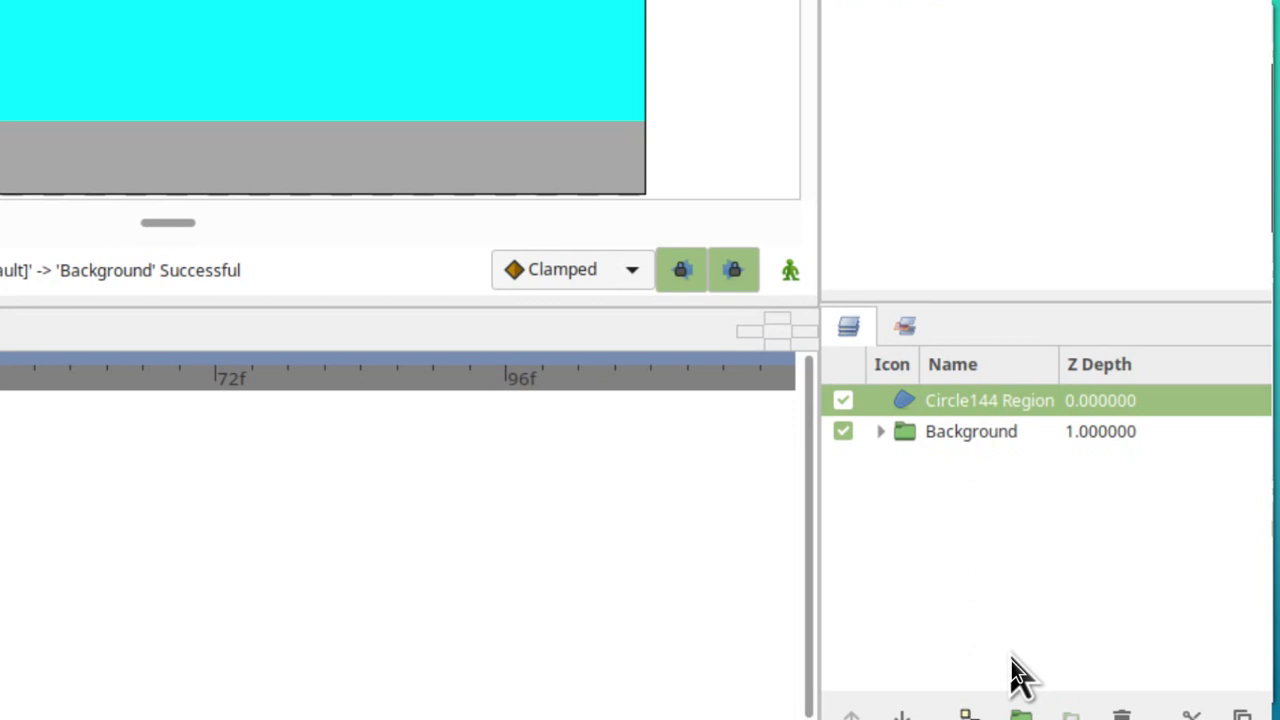
Step: Wrap the Circle144 Region layer in a new group and select that group
left_click(1020, 714)
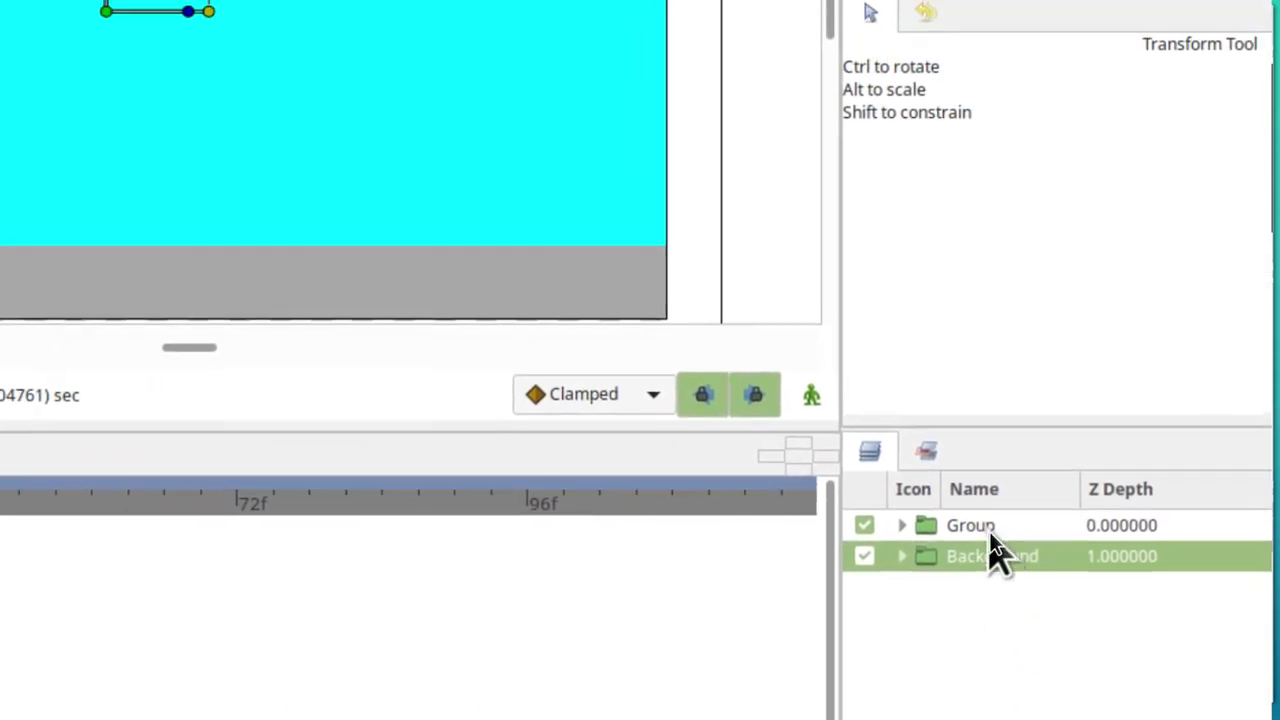
left_click(961, 372)
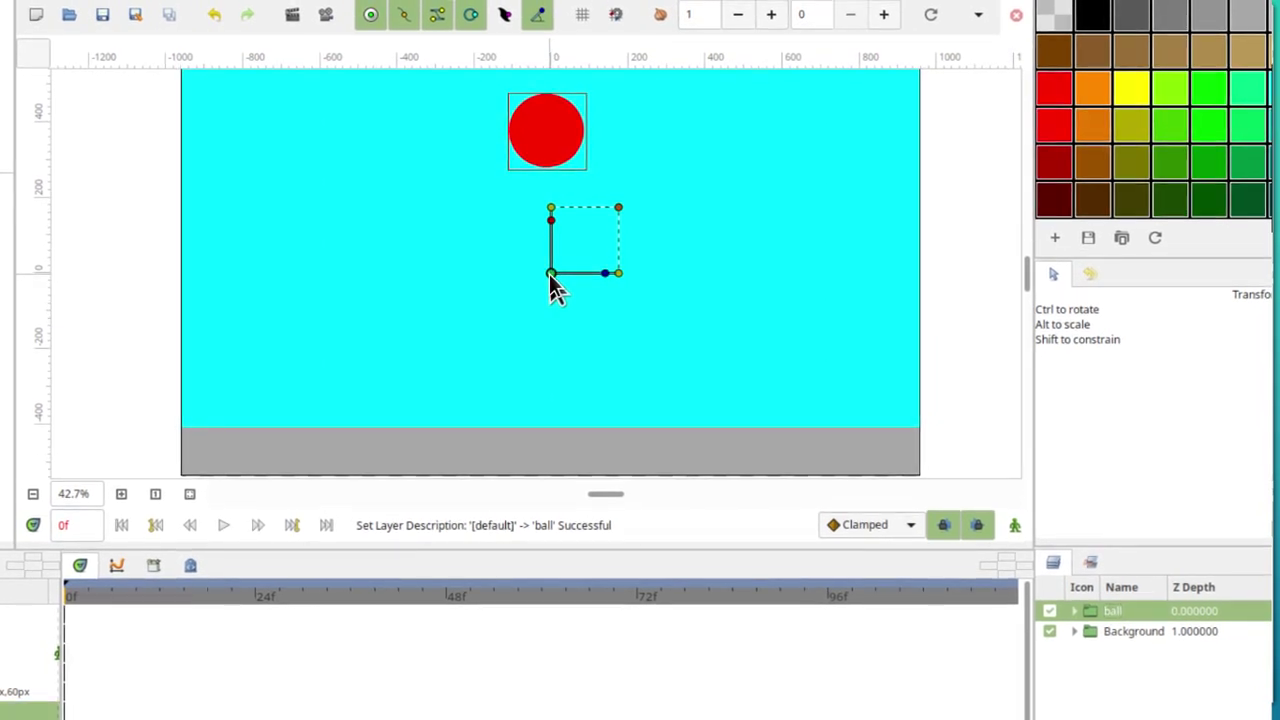
Step: Ctrl-drag the ball group's origin handle up to the red circle's centre
left_click_drag(551, 274, 545, 165)
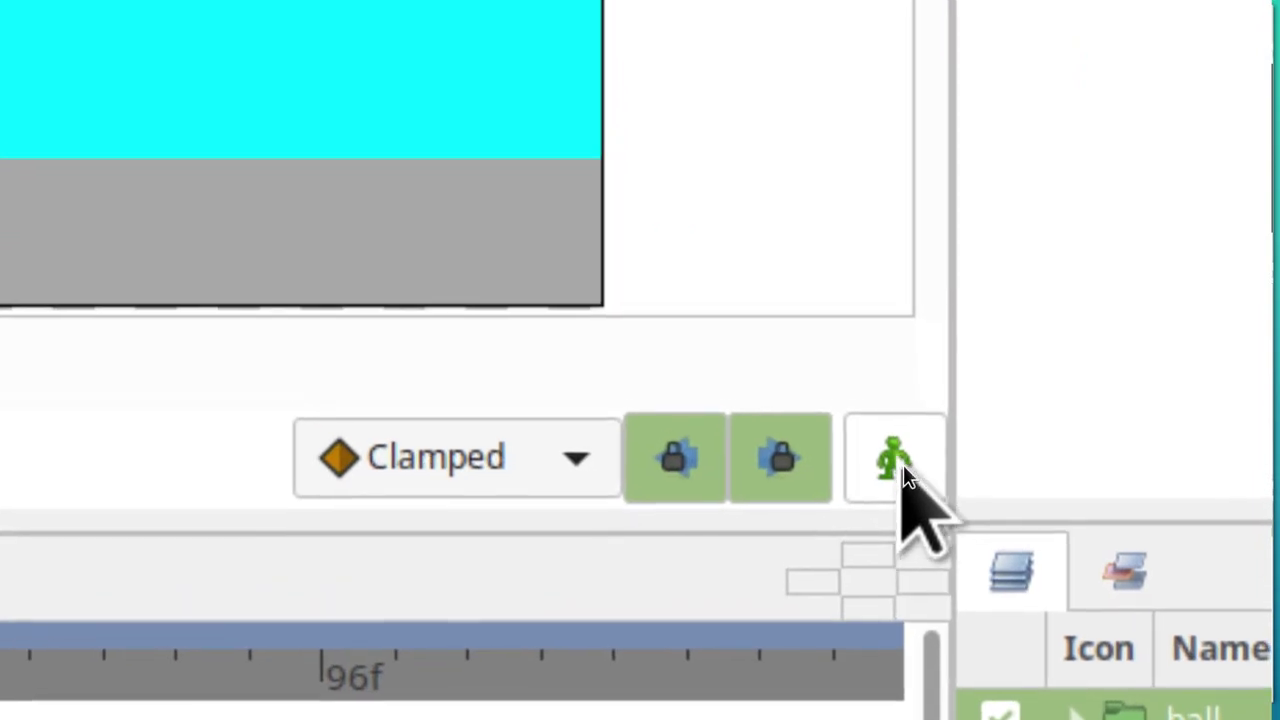
Step: Turn on animation mode, move the time cursor to about frame 24, and select the ball group
left_click(900, 462)
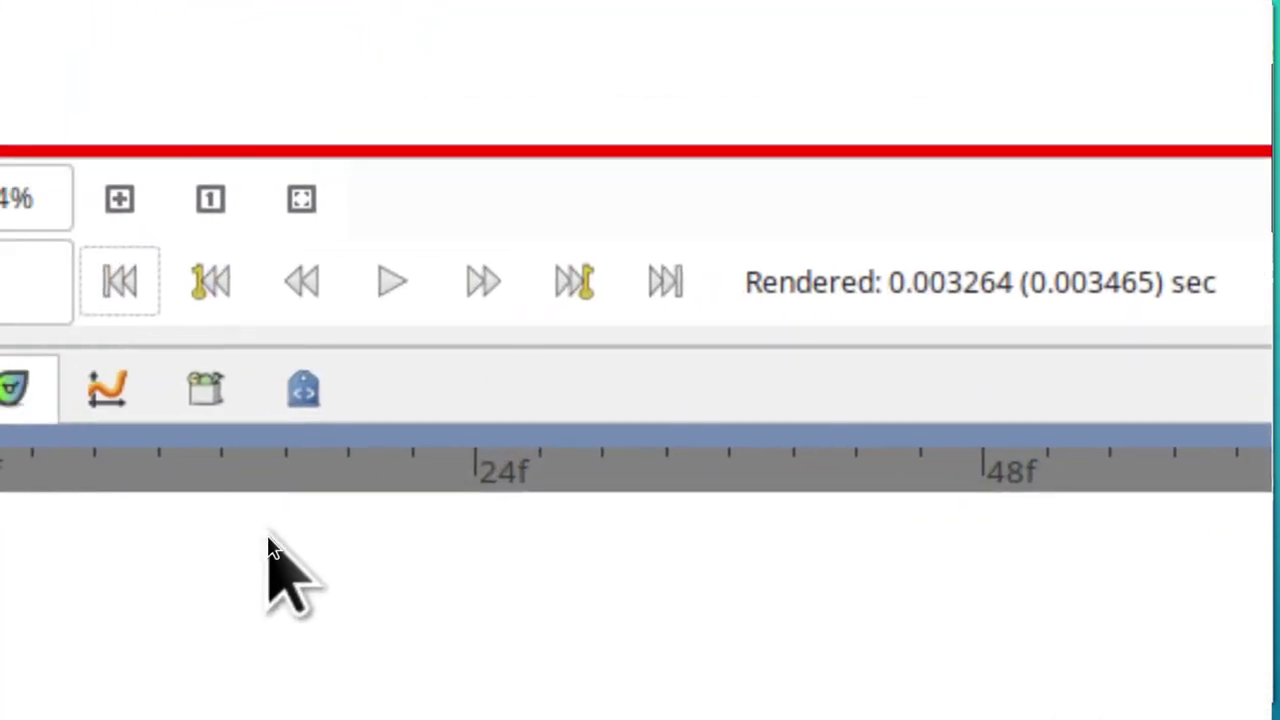
left_click(479, 474)
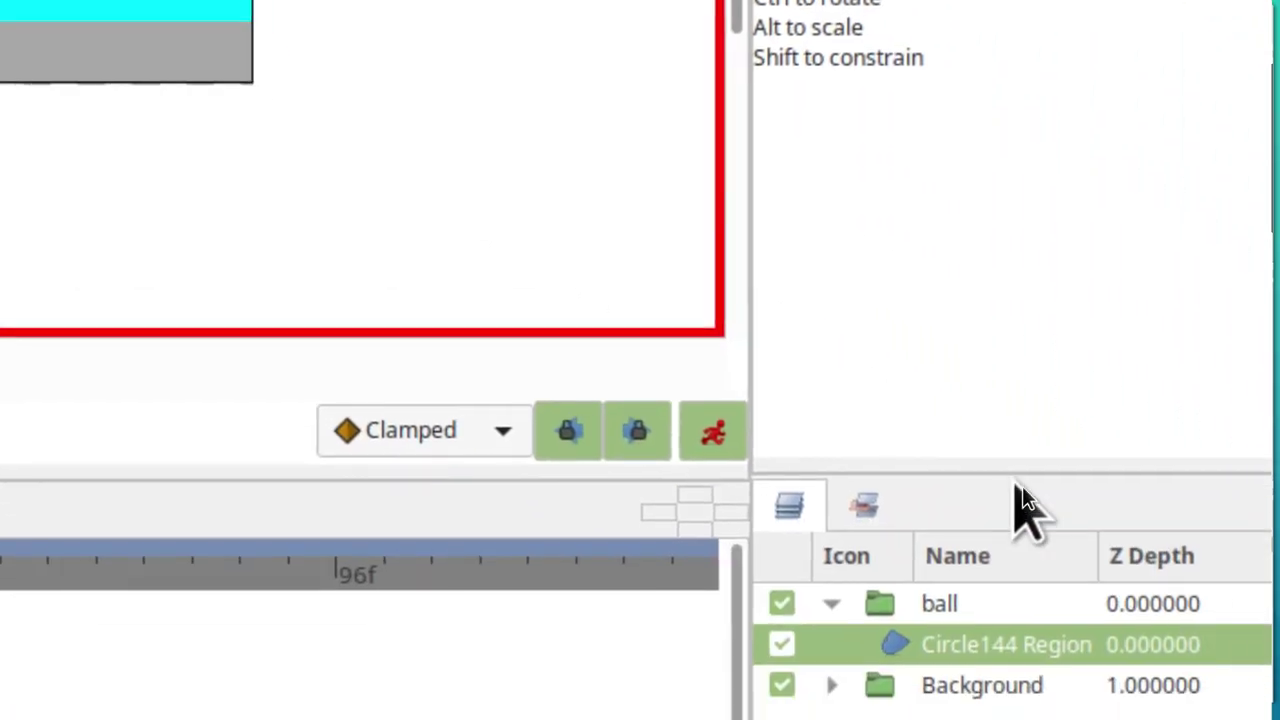
left_click(955, 607)
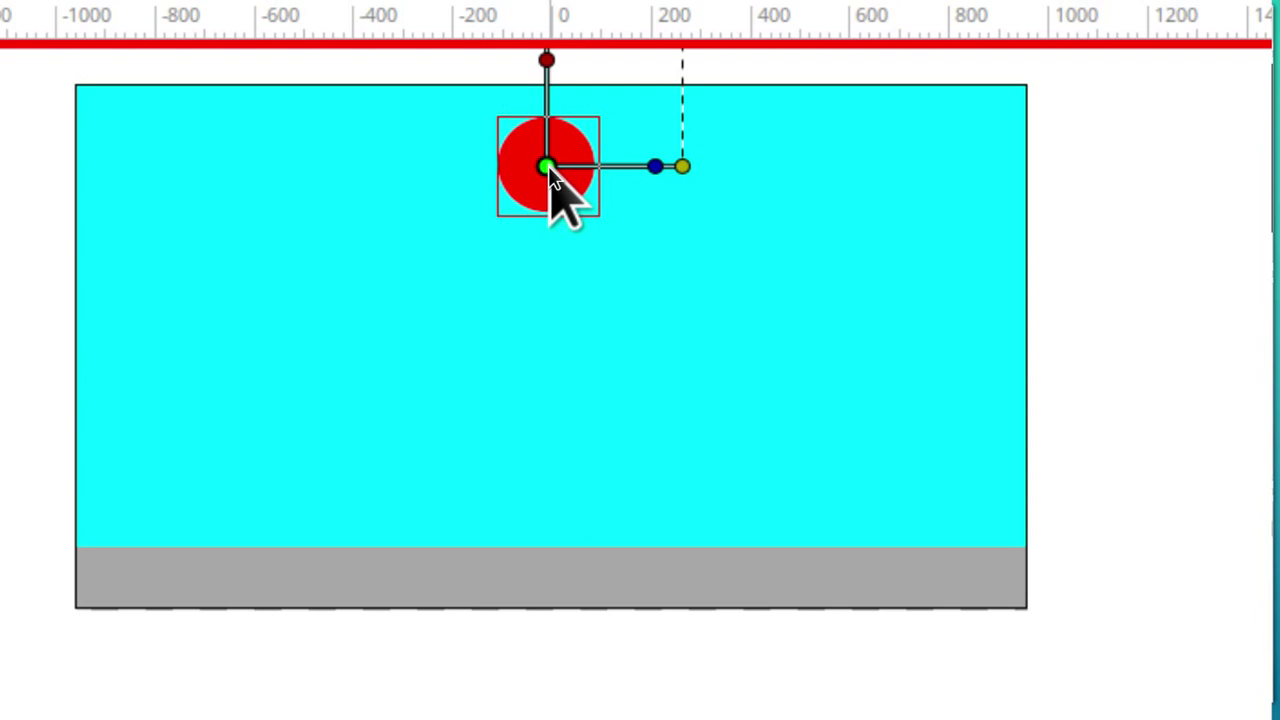
Step: At frame 9, drag the ball group down onto the road, creating waypoints at frames 0 and 9
left_click_drag(548, 170, 515, 397)
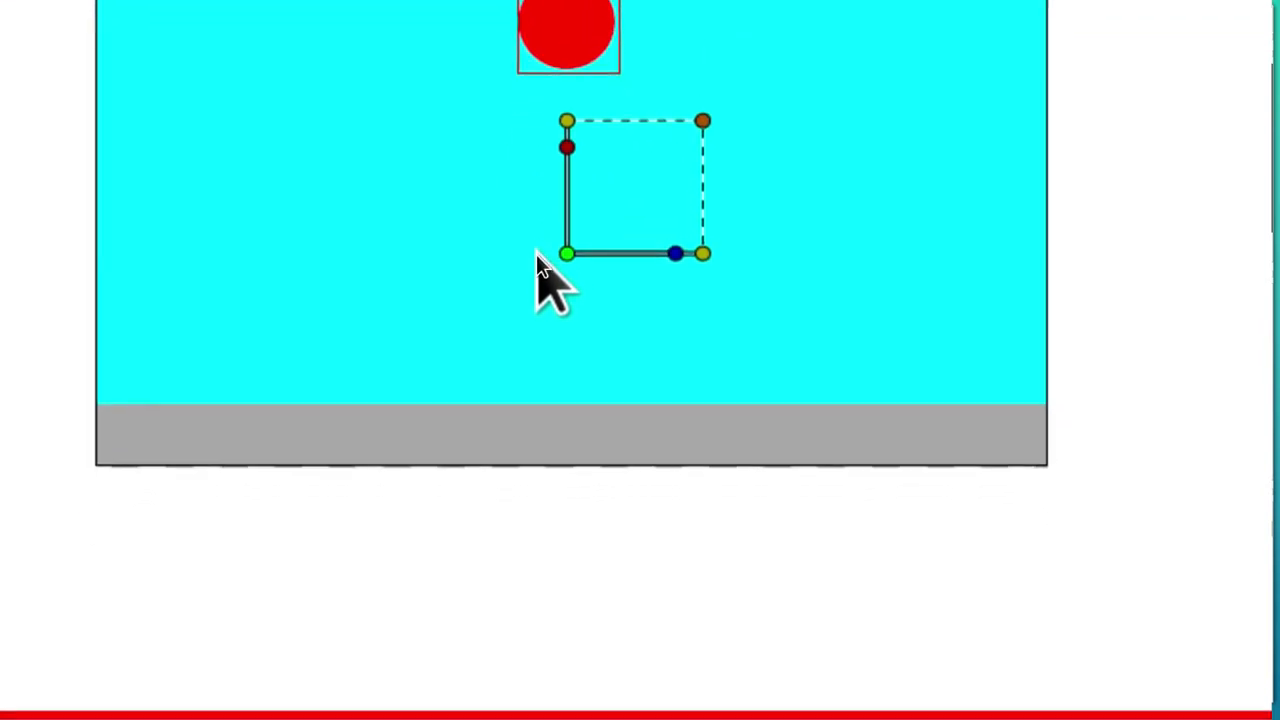
left_click_drag(536, 254, 540, 277)
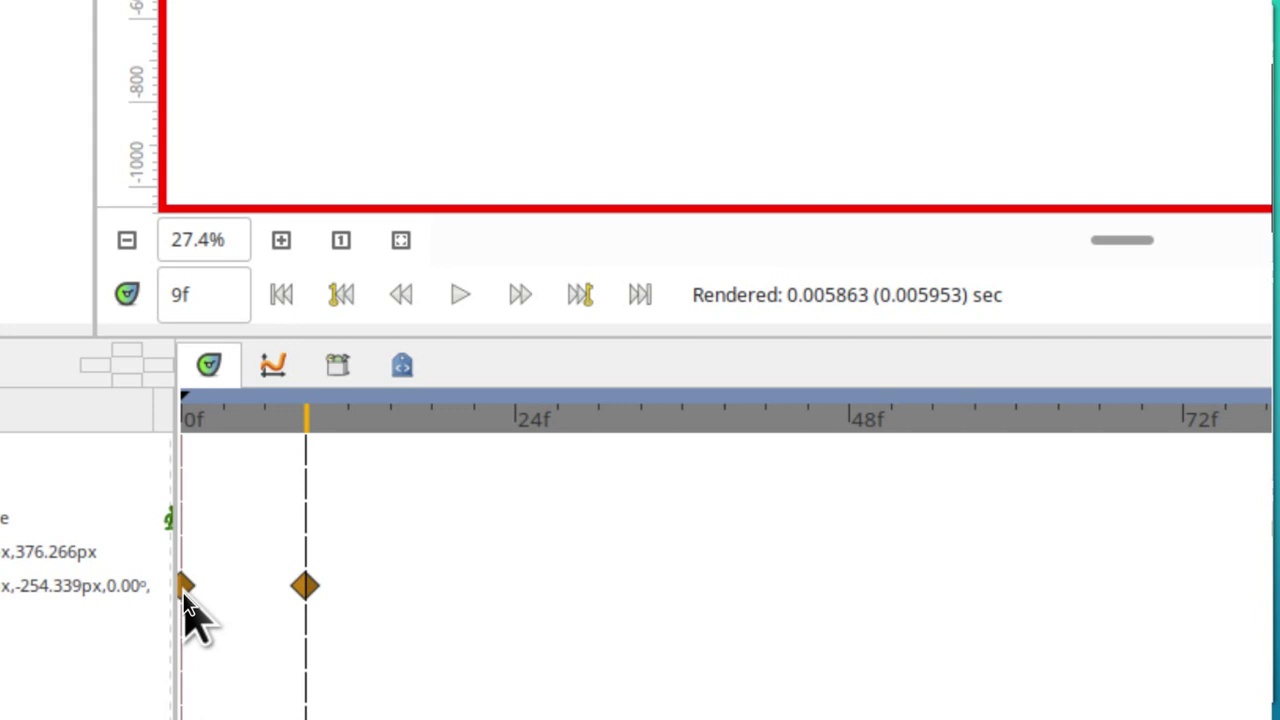
Step: Set the ball's frame-0 waypoint to Ease Out for its outgoing interpolation
right_click(186, 590)
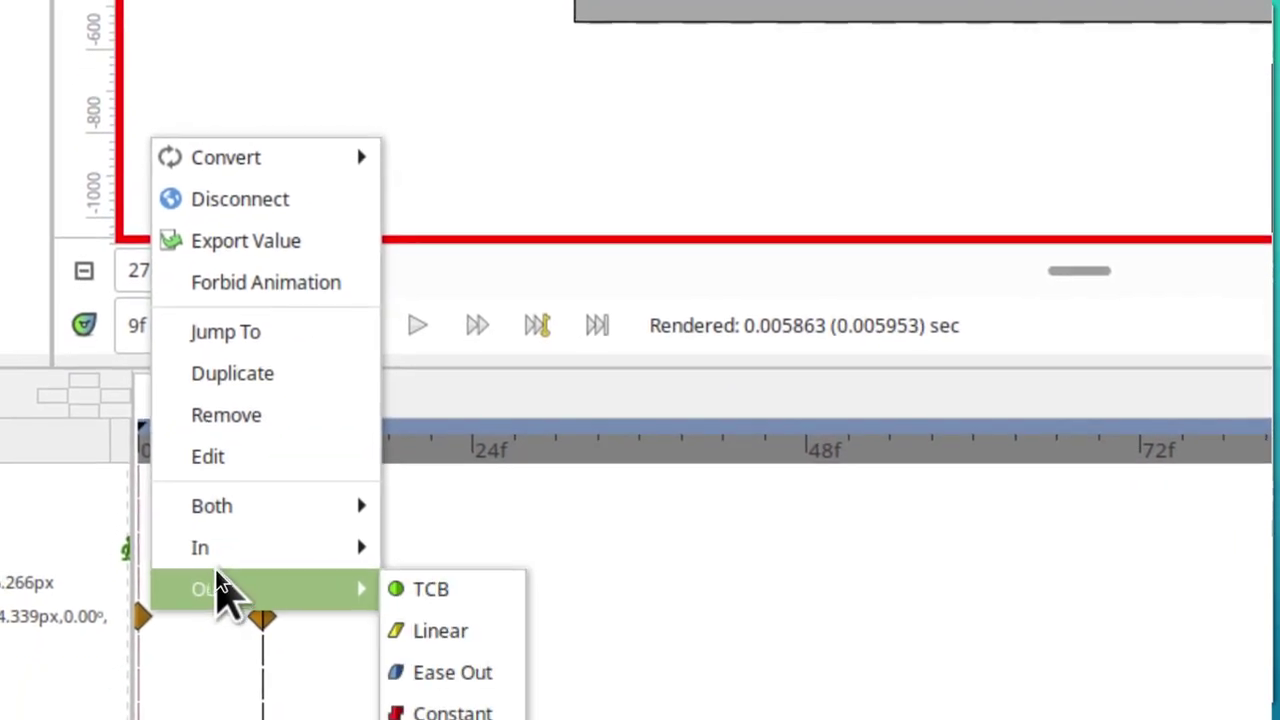
mouse_move(216, 582)
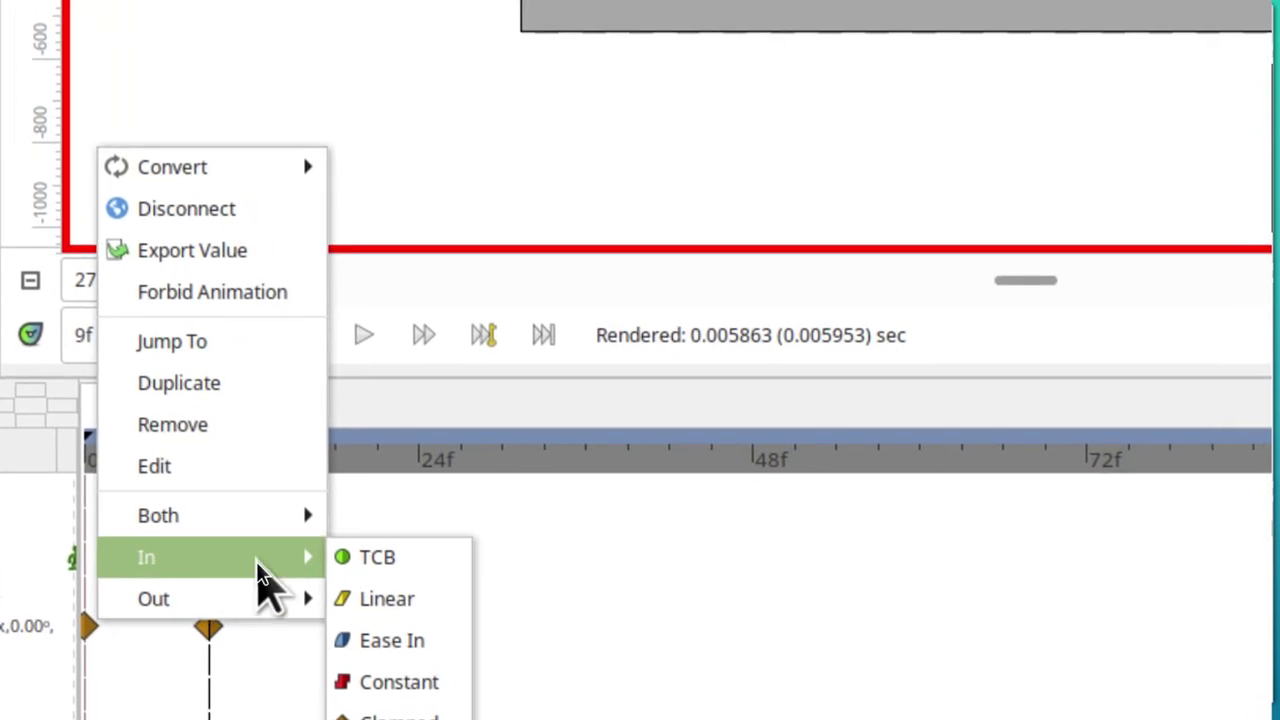
mouse_move(240, 528)
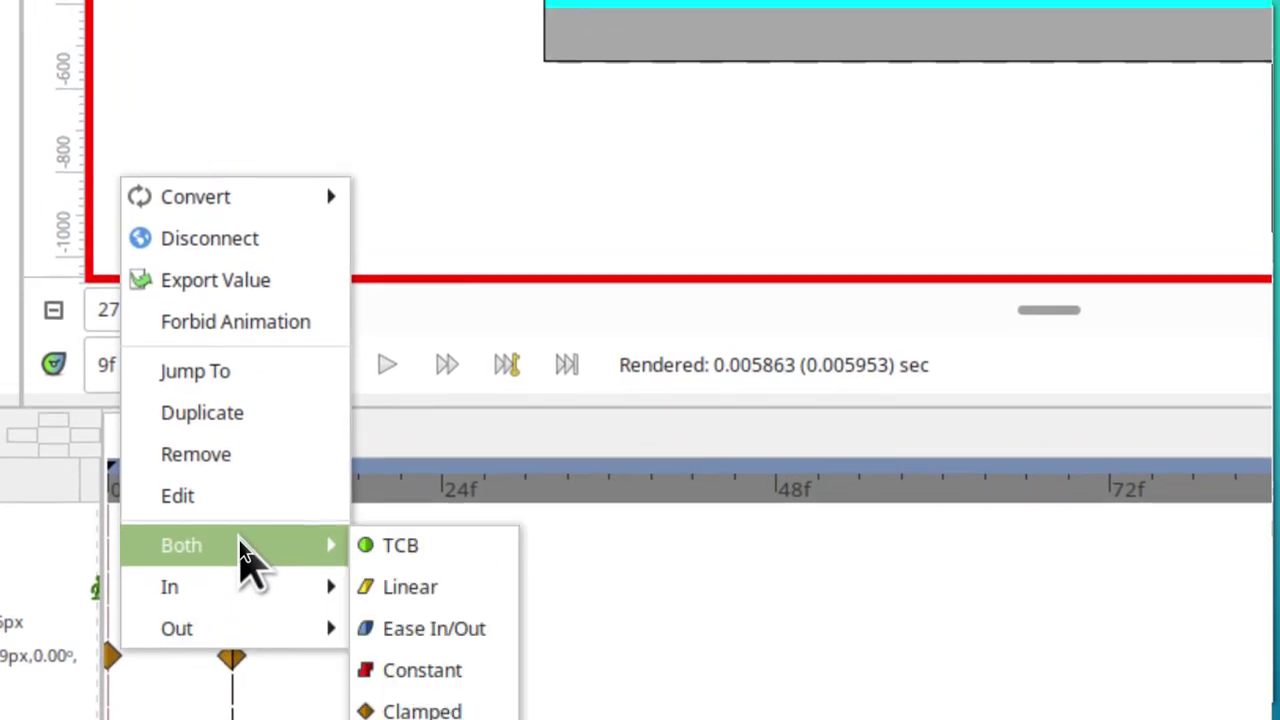
mouse_move(180, 640)
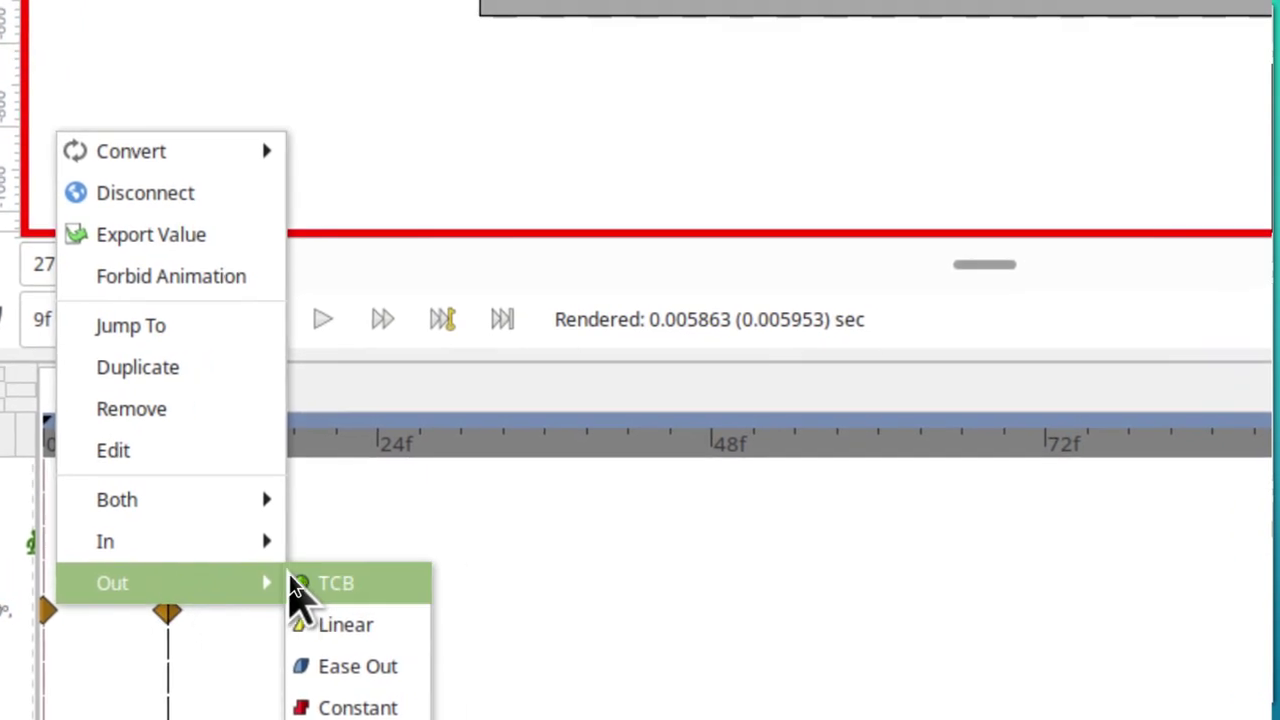
left_click(305, 620)
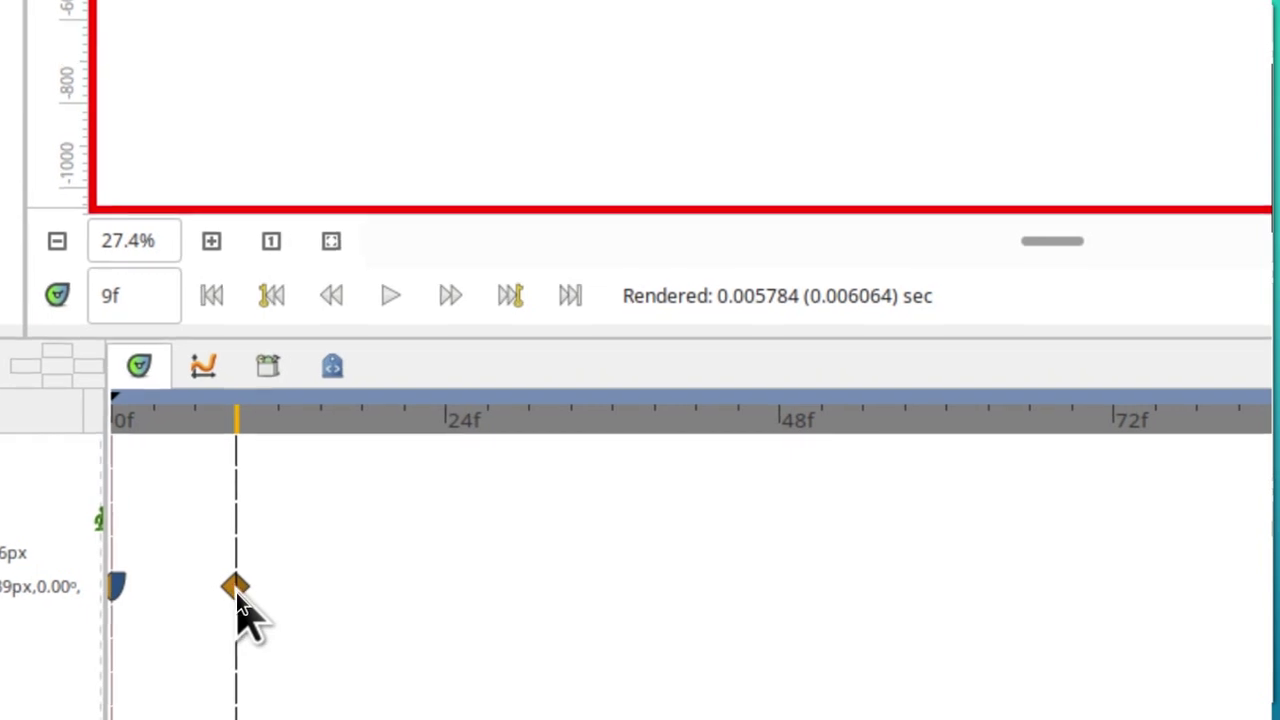
Step: Set the frame-9 waypoint's incoming interpolation to Ease In
right_click(235, 588)
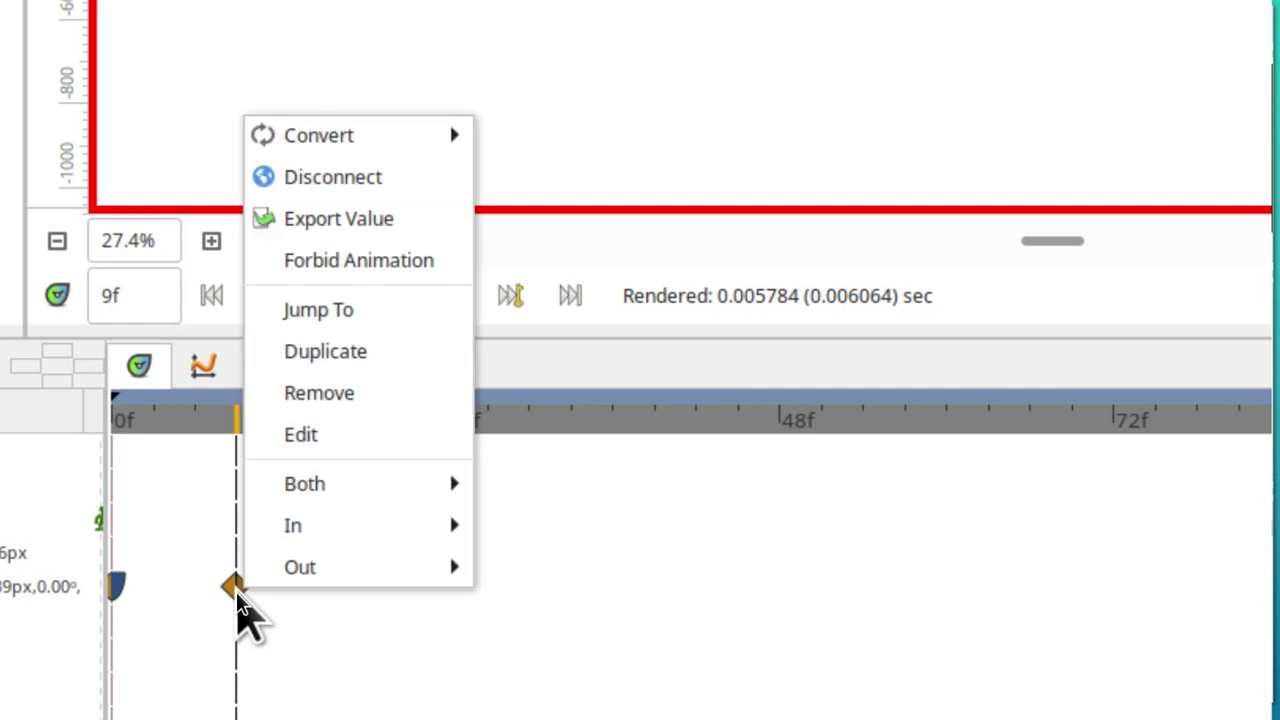
mouse_move(298, 538)
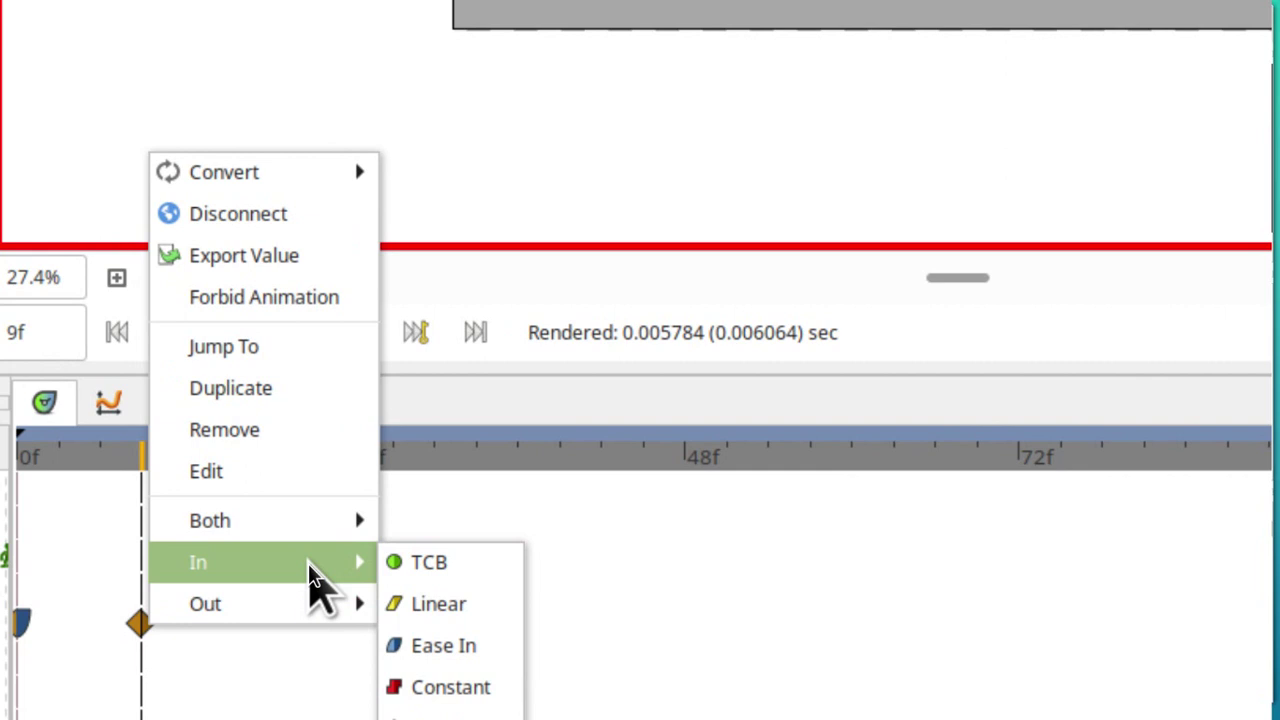
left_click(440, 645)
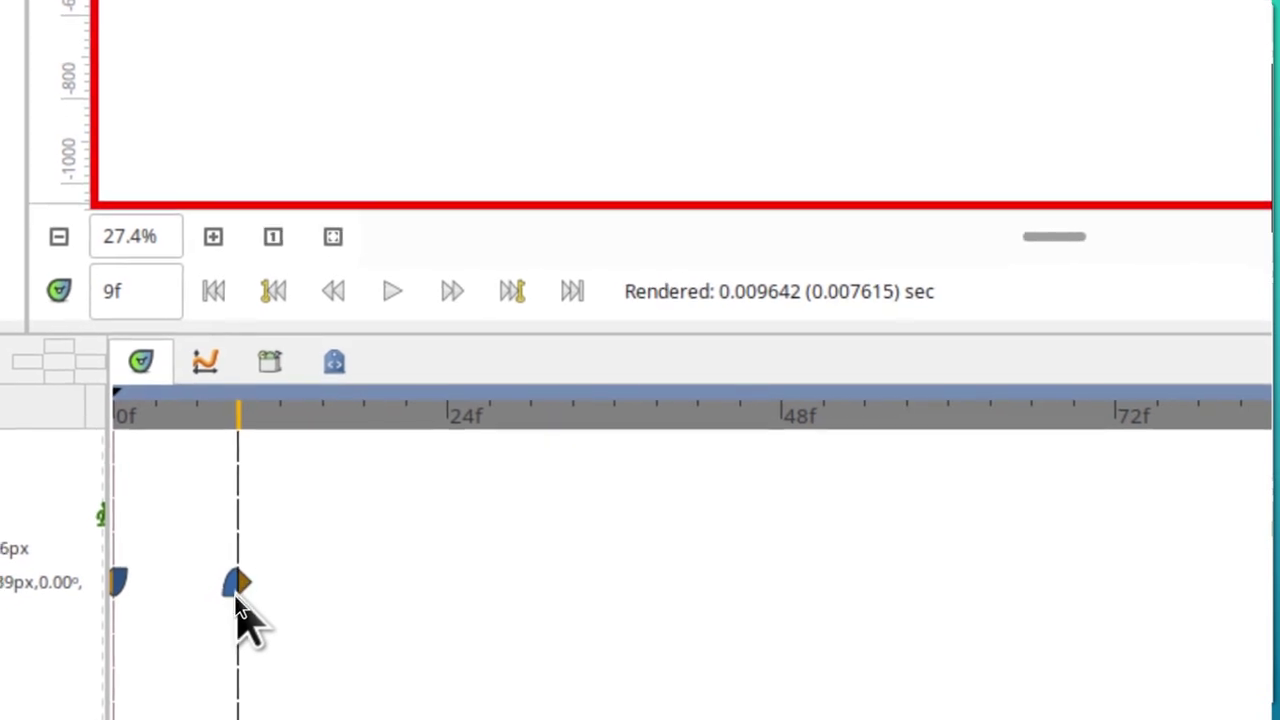
Step: Reapply Ease Out to the frame-0 waypoint so the fall starts slowly
right_click(116, 585)
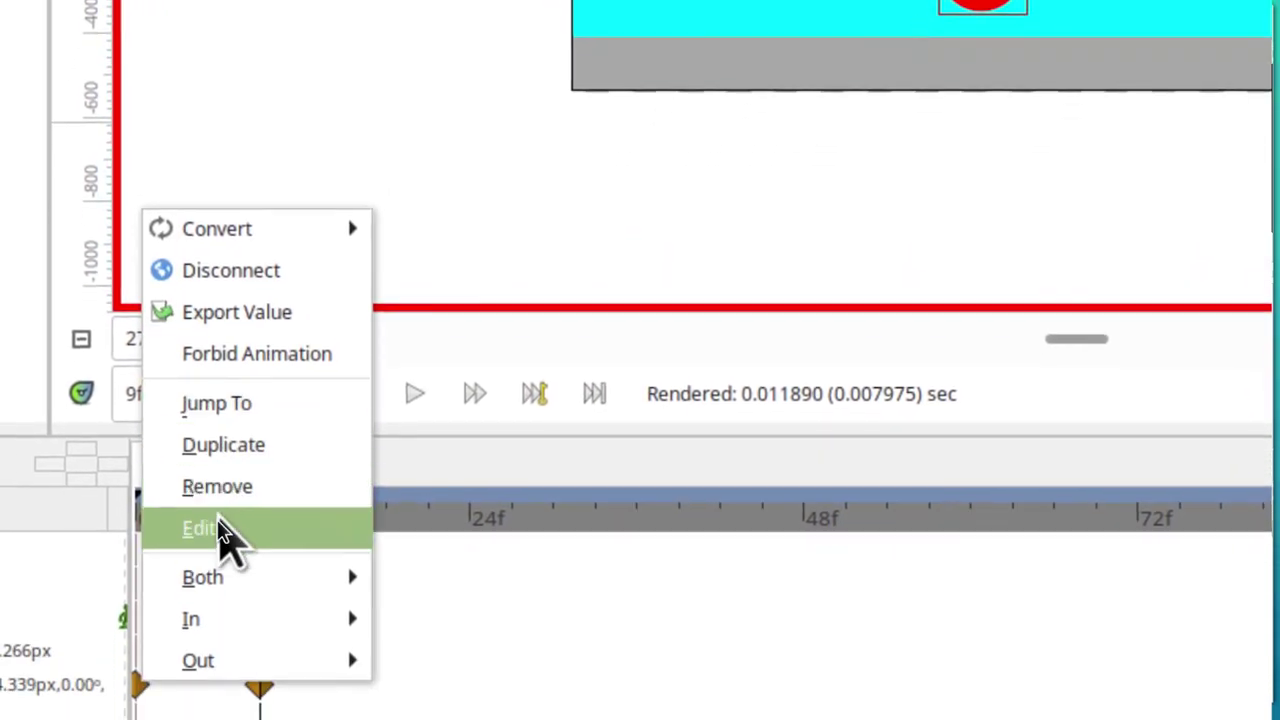
mouse_move(262, 536)
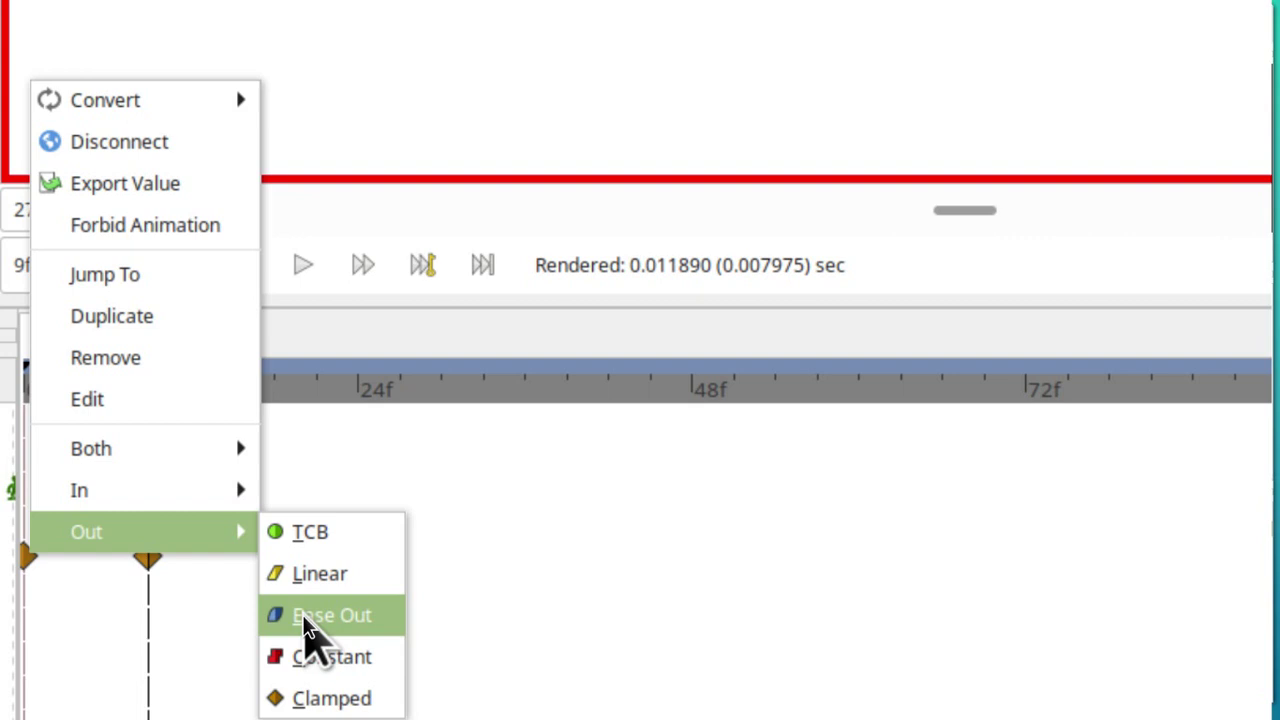
mouse_move(100, 459)
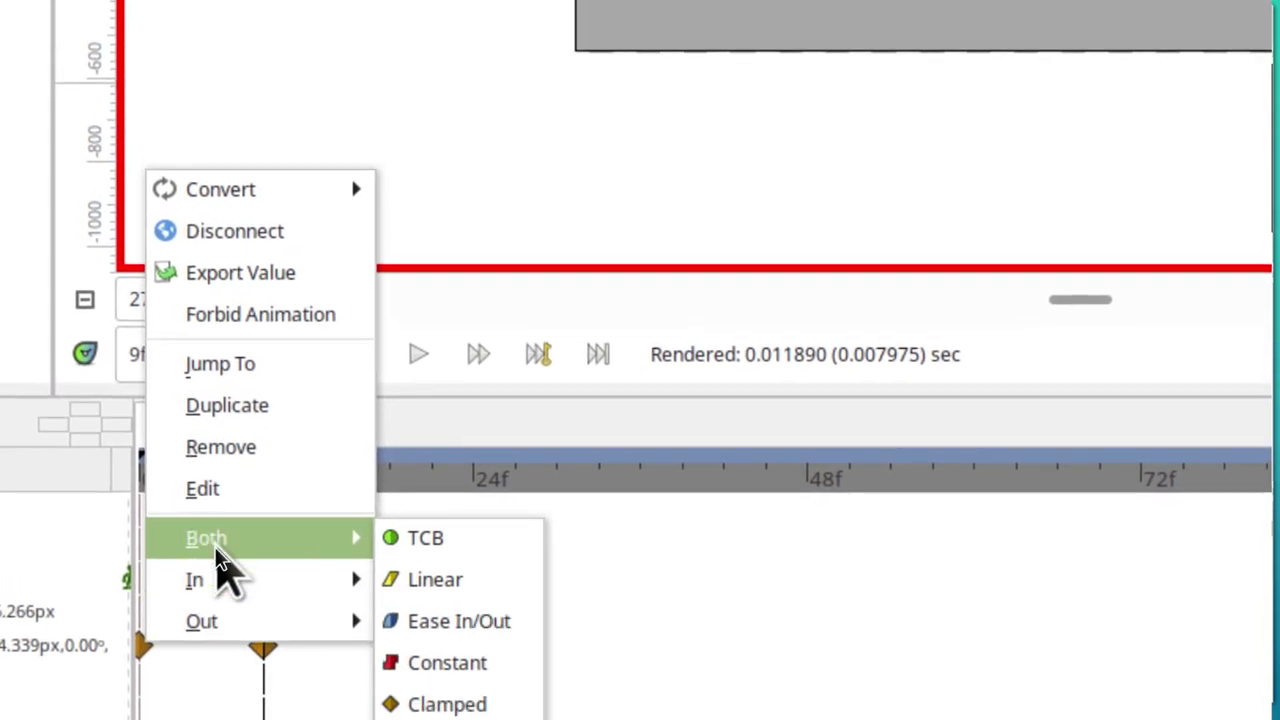
mouse_move(206, 625)
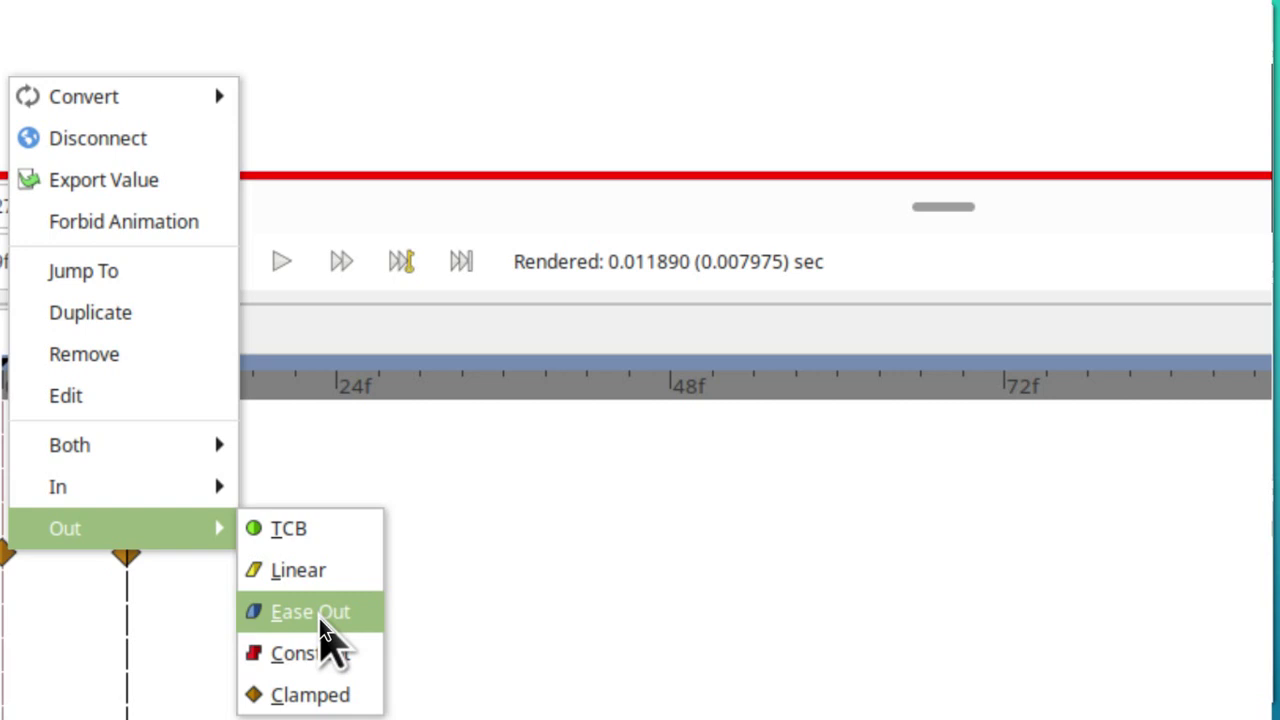
left_click(320, 620)
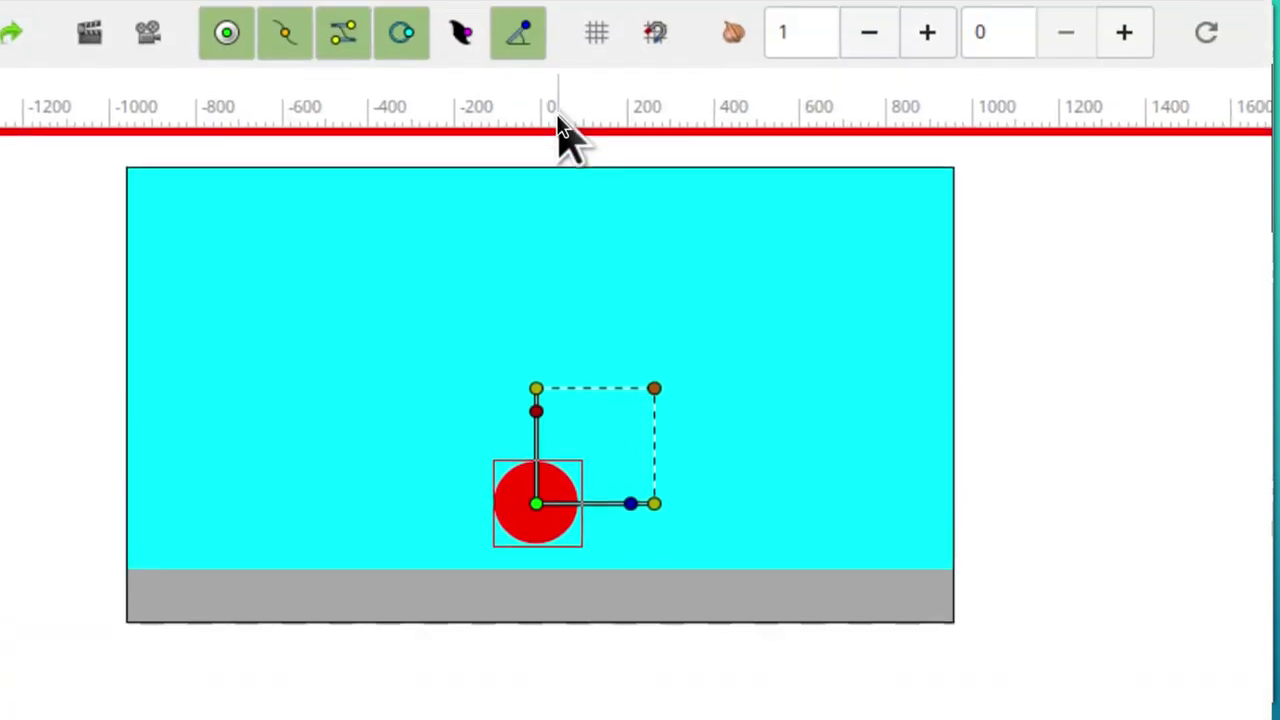
Step: Scale the ball taller and narrower into a tall oval just above the road
left_click(229, 465)
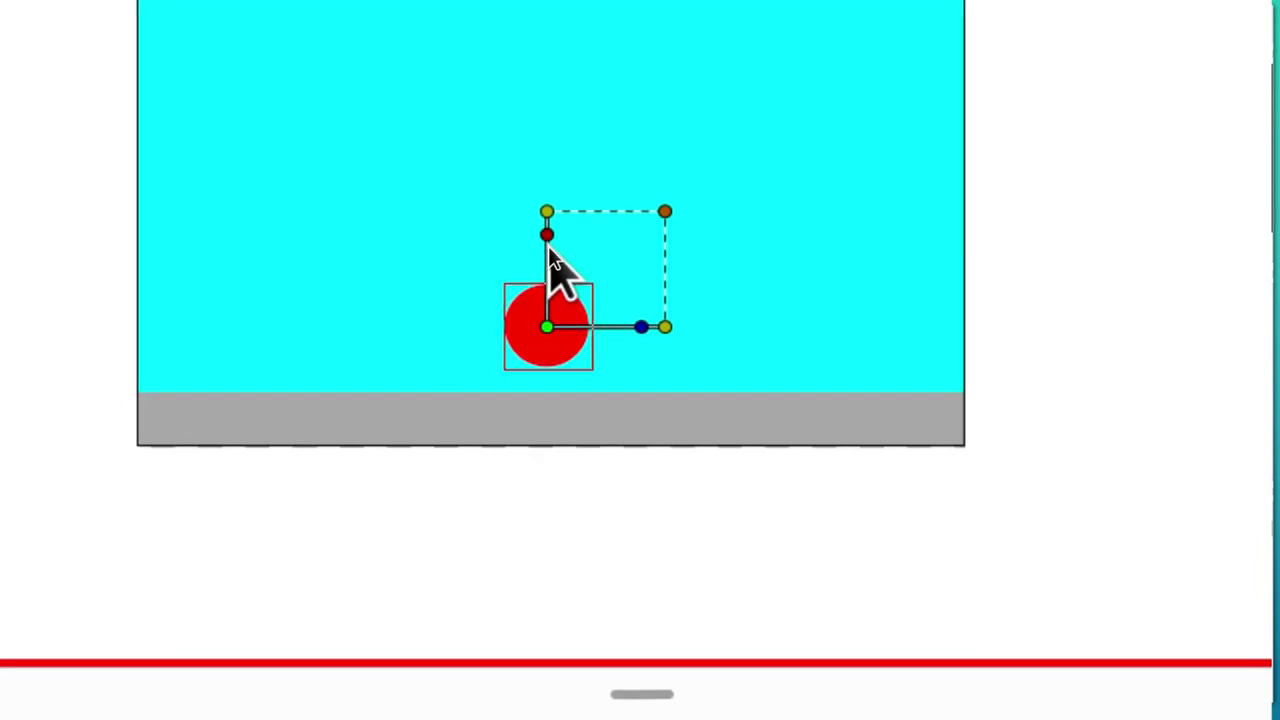
left_click_drag(546, 211, 546, 170)
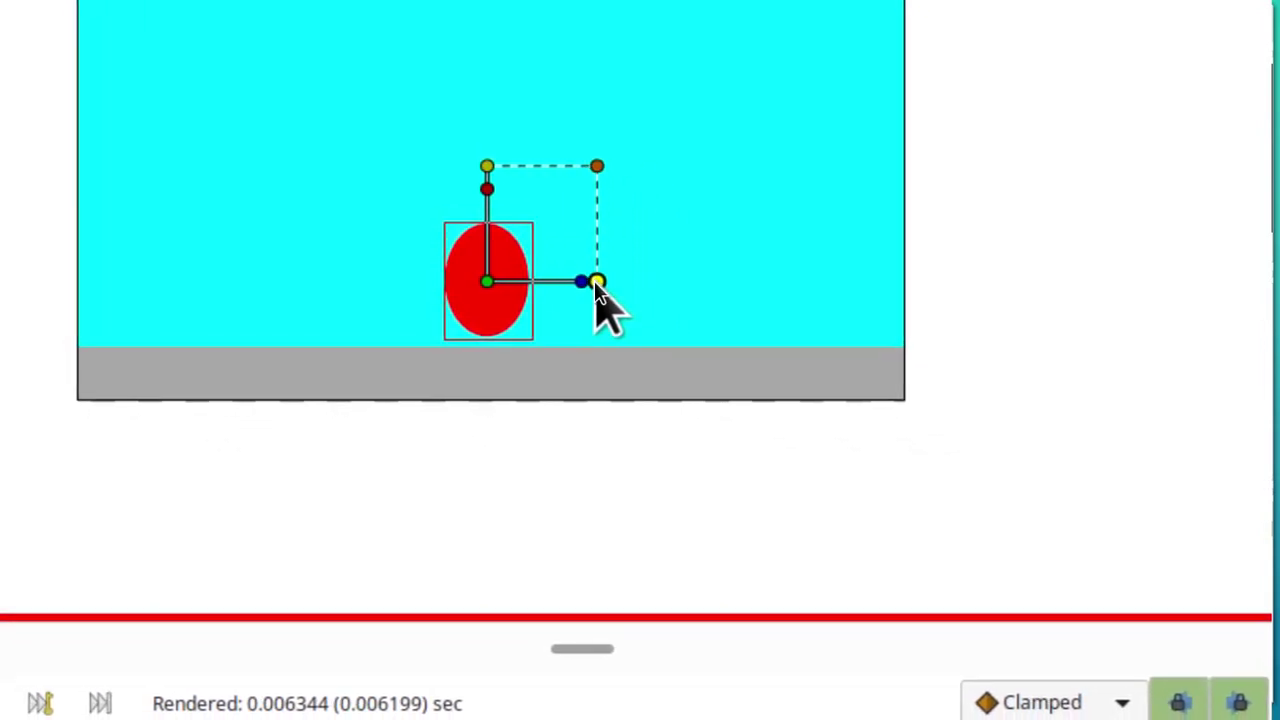
left_click_drag(595, 281, 601, 281)
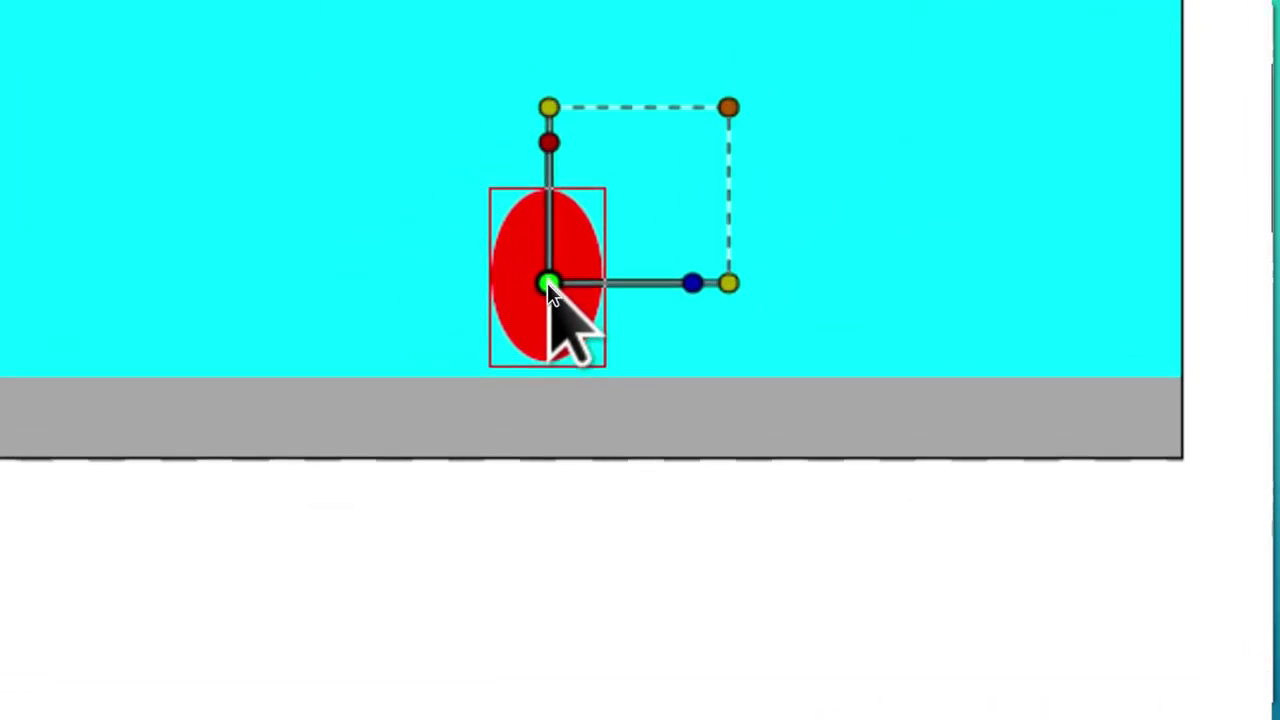
Step: Move the pivot to the ball's bottom, widen it into a flat squash, and set the pivot on the road
left_click_drag(550, 288, 548, 346)
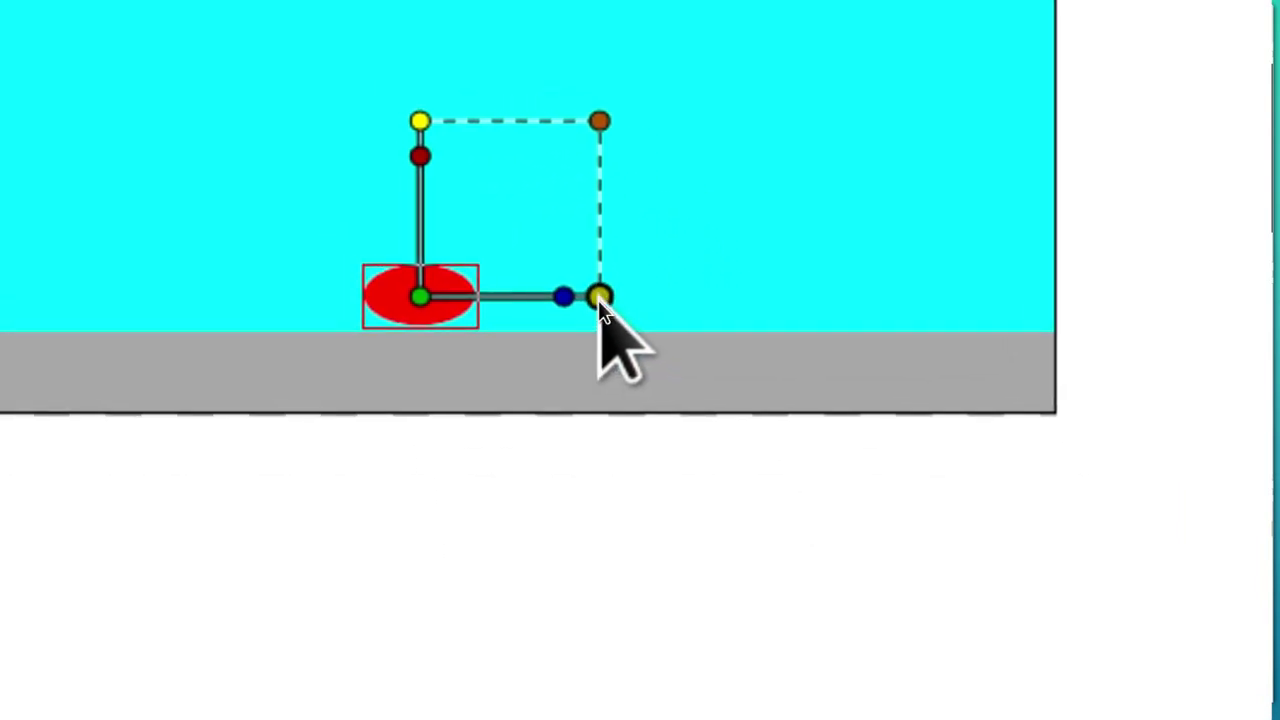
left_click_drag(731, 463, 815, 464)
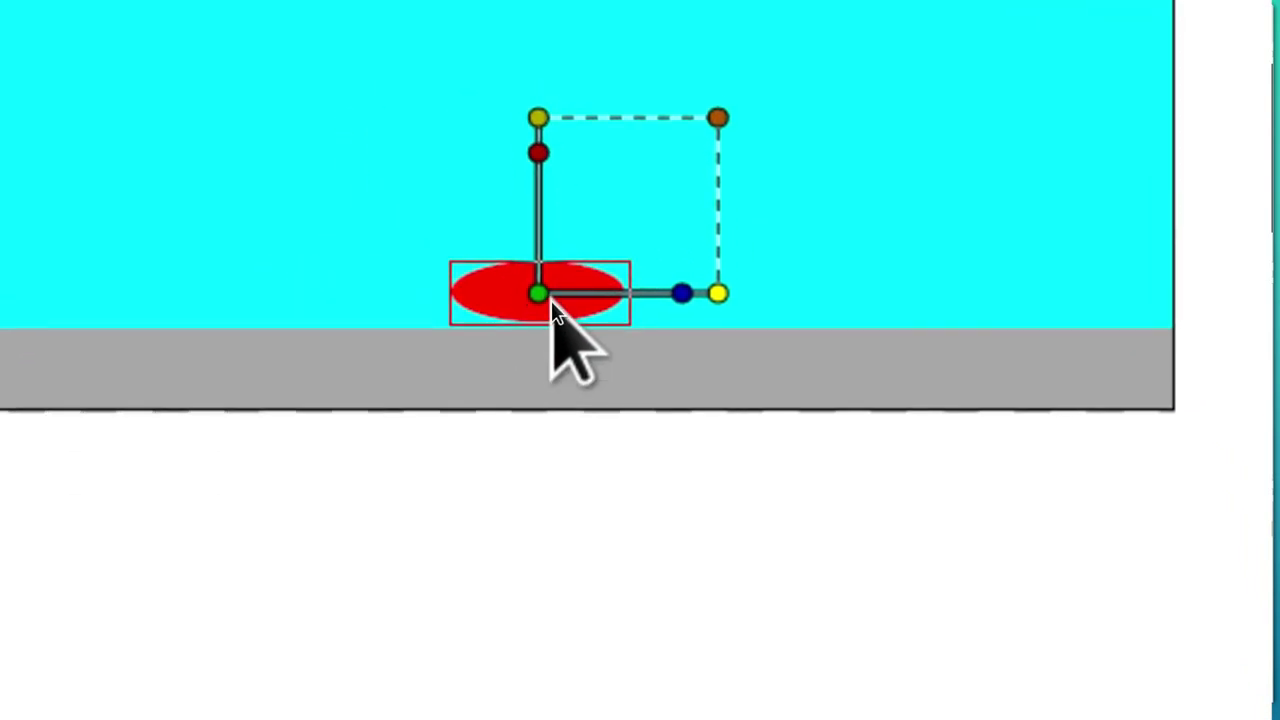
left_click_drag(549, 300, 550, 318)
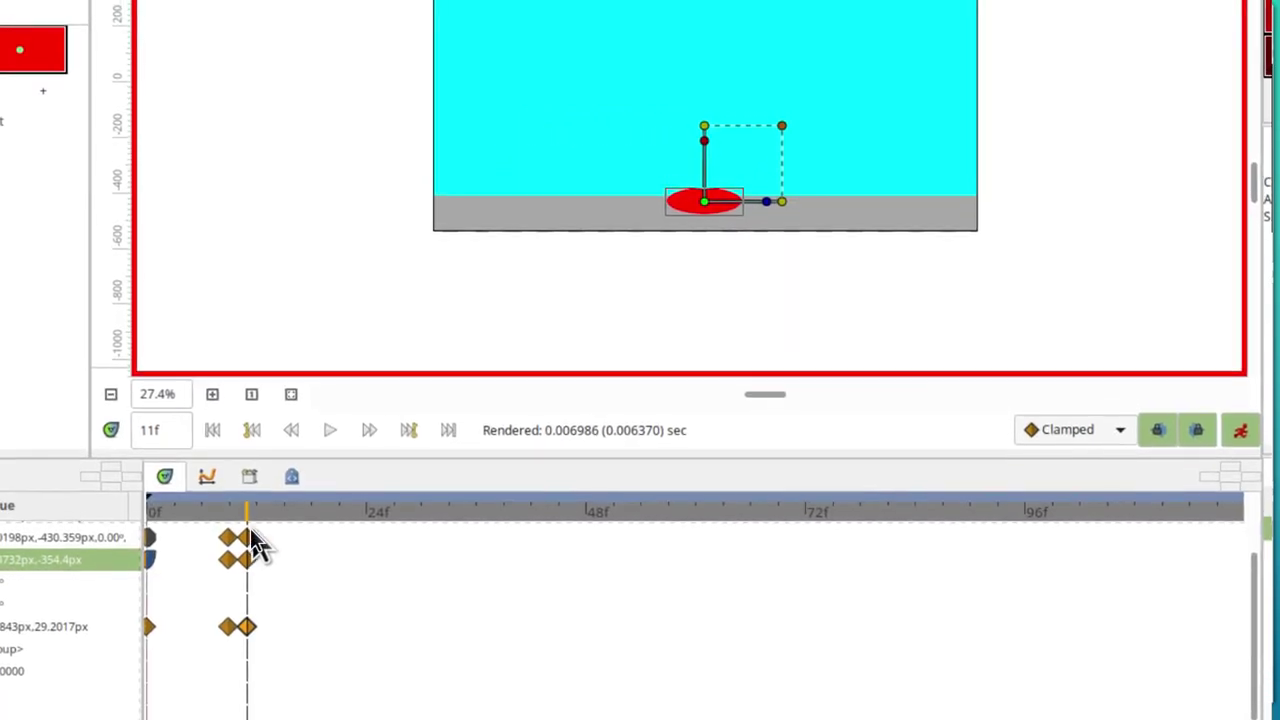
Step: Set the frame-11 waypoints' incoming interpolation to Ease In
right_click(248, 535)
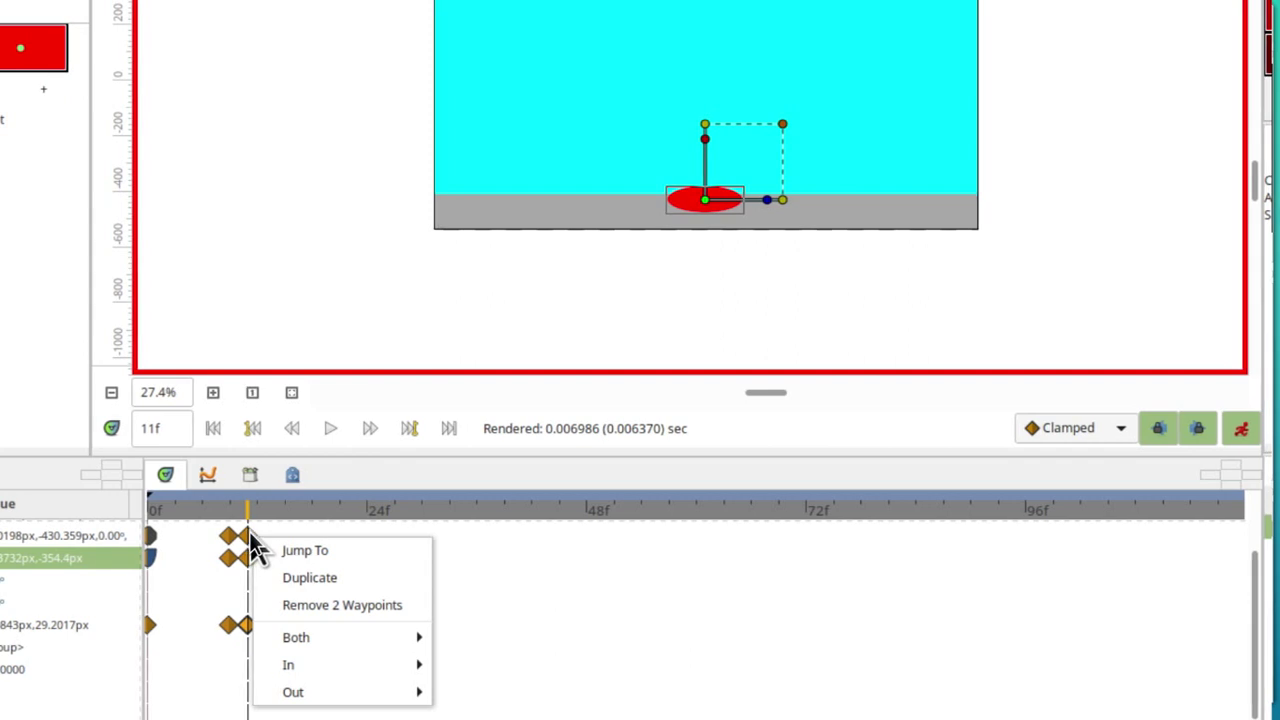
mouse_move(291, 690)
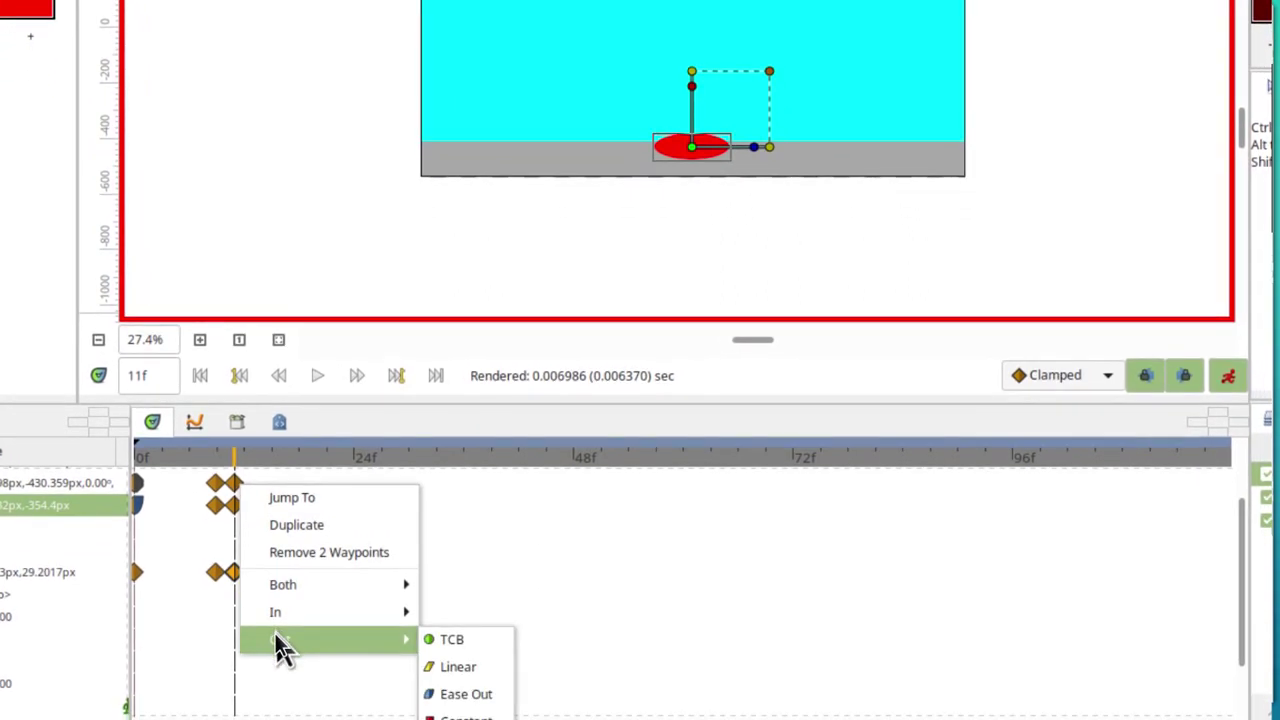
mouse_move(292, 614)
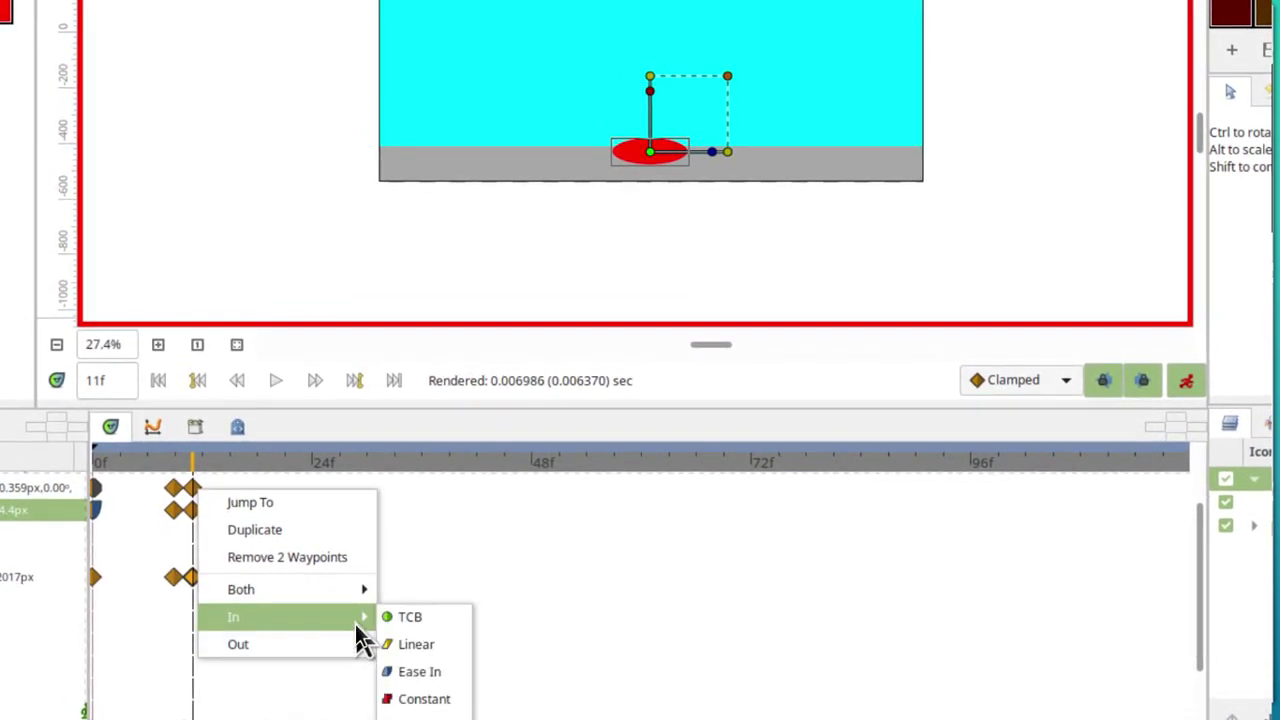
left_click(425, 671)
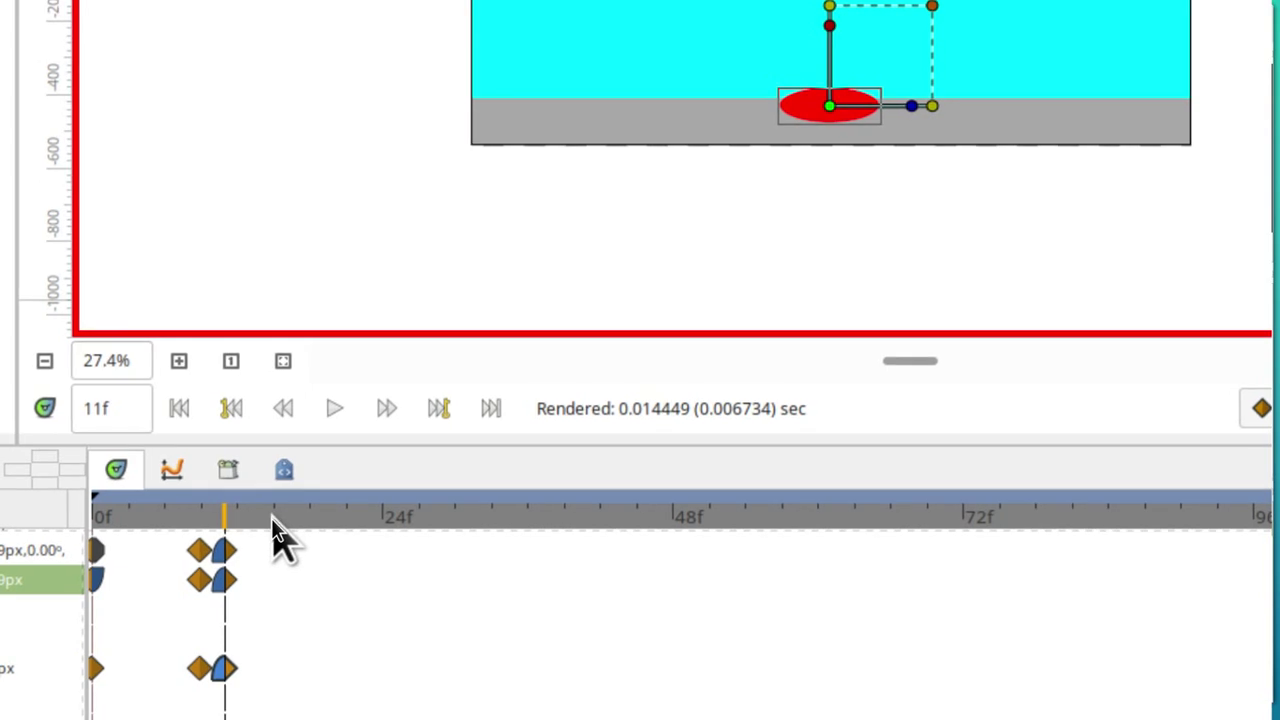
Step: At frame 14, raise the pivot and rescale the ball taller and narrower back into a circle
left_click(263, 518)
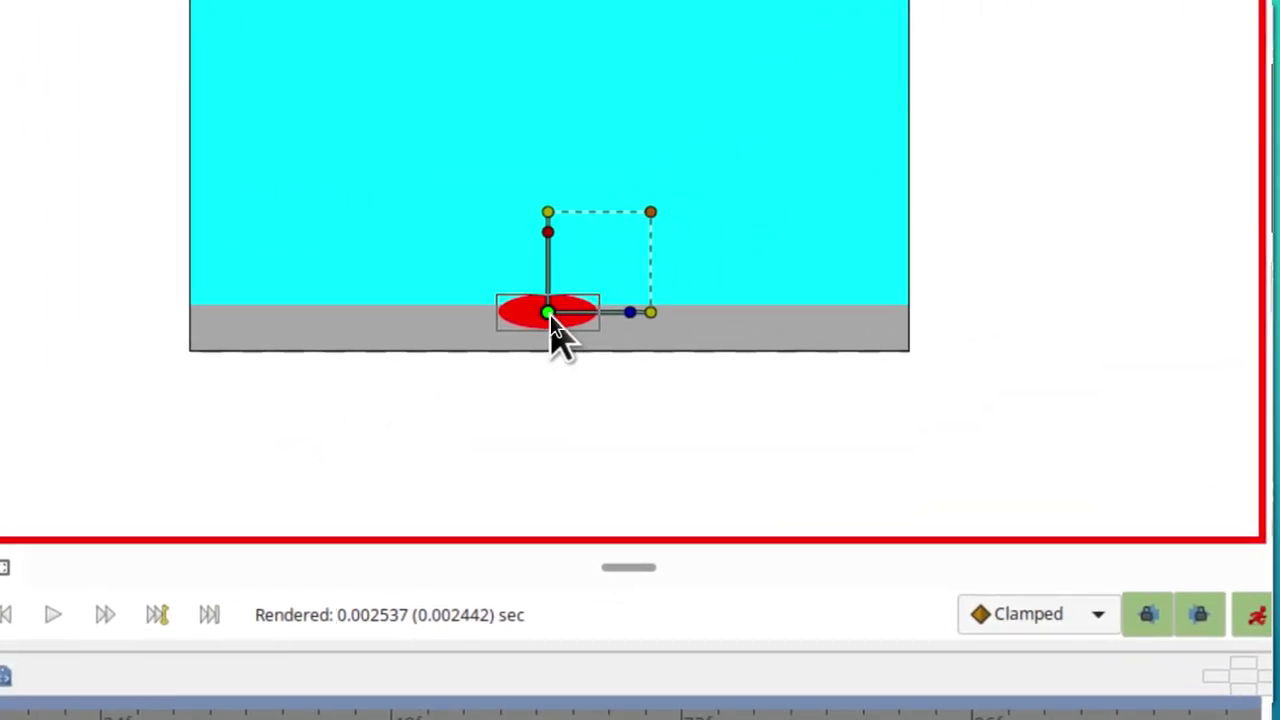
left_click_drag(550, 314, 549, 290)
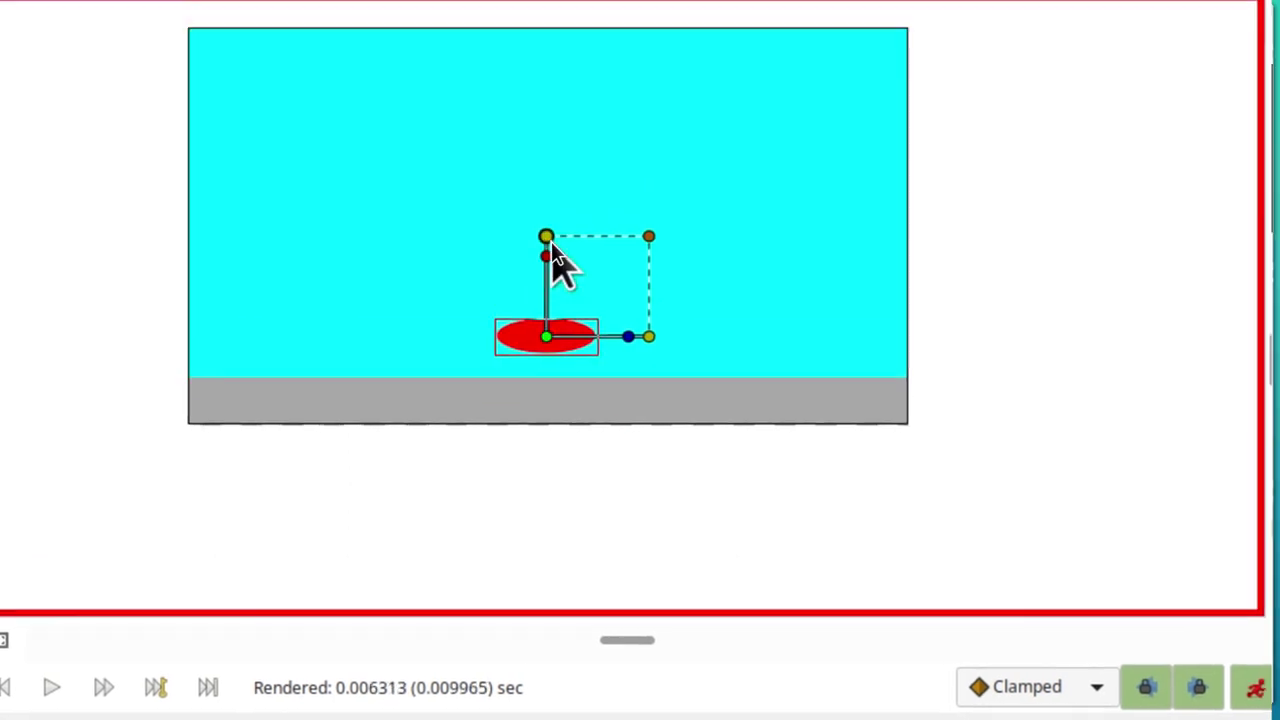
left_click_drag(549, 190, 550, 164)
left_click_drag(549, 228, 558, 290)
left_click_drag(649, 329, 628, 328)
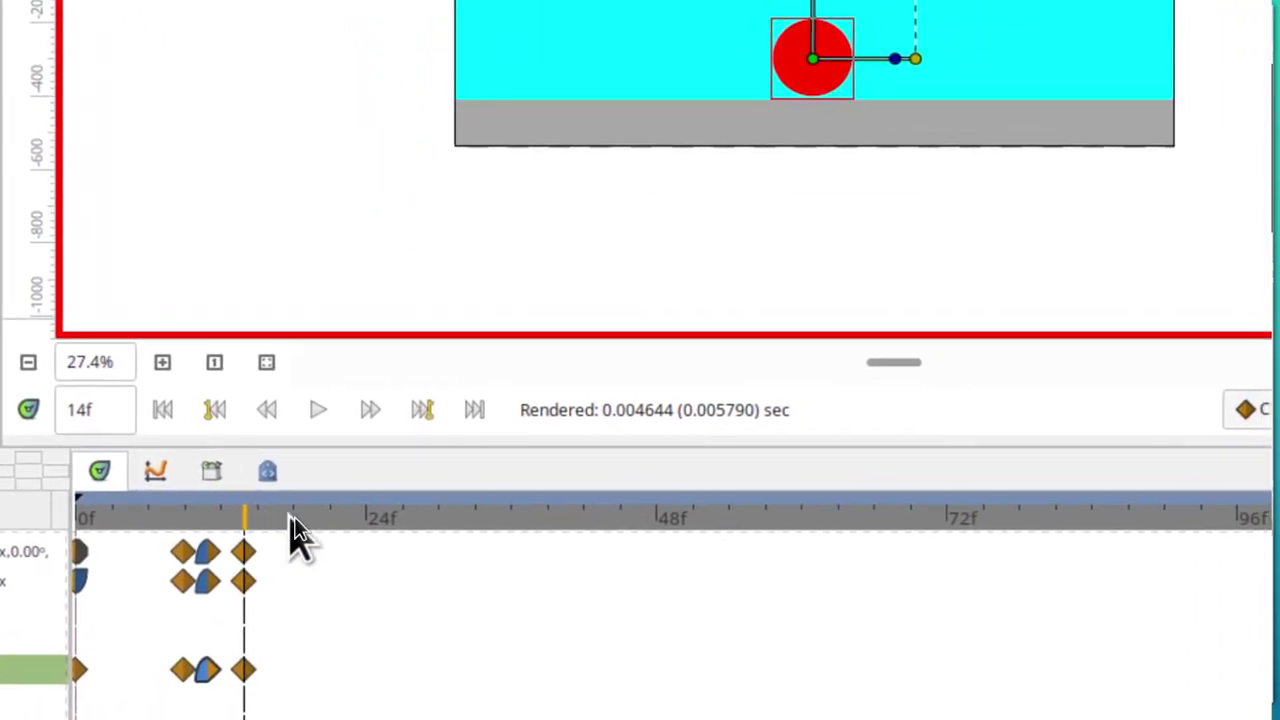
Step: At frame 21, lift the ball high into the sky and stretch it into a tall, narrow oval
left_click(311, 518)
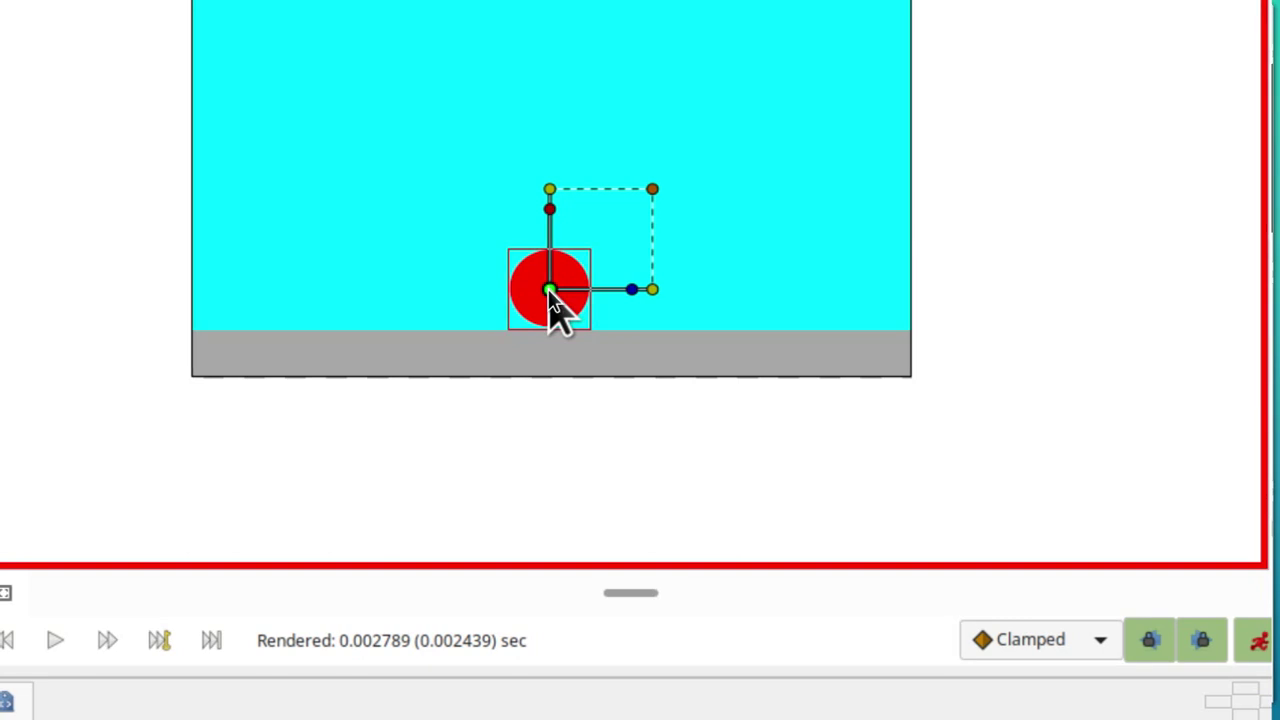
left_click_drag(549, 290, 550, 111)
left_click_drag(546, 200, 548, 182)
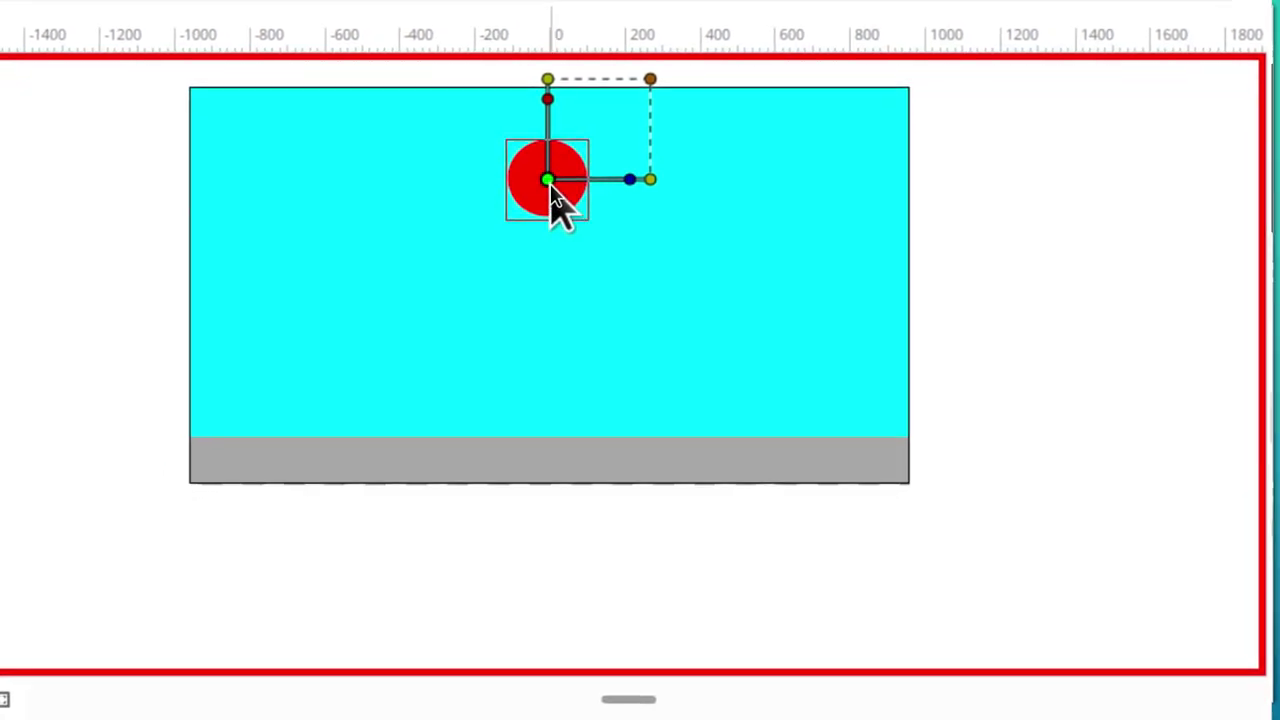
left_click_drag(548, 182, 548, 194)
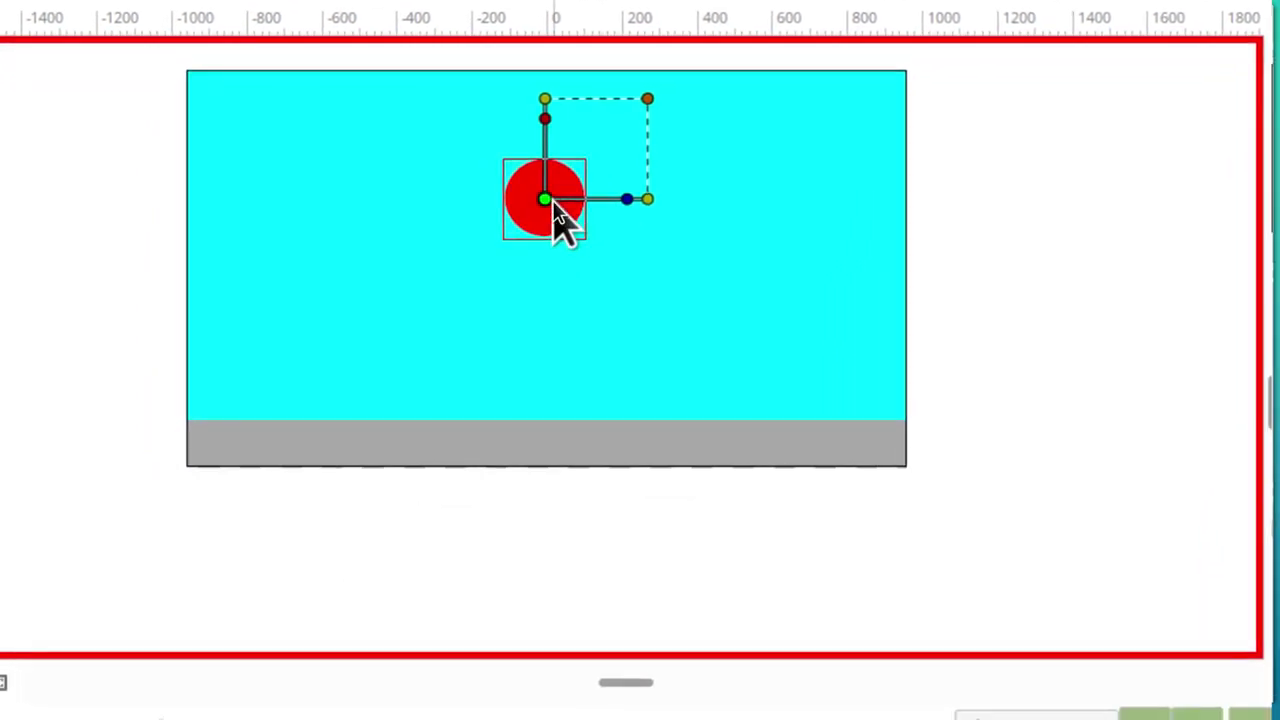
left_click_drag(550, 200, 550, 210)
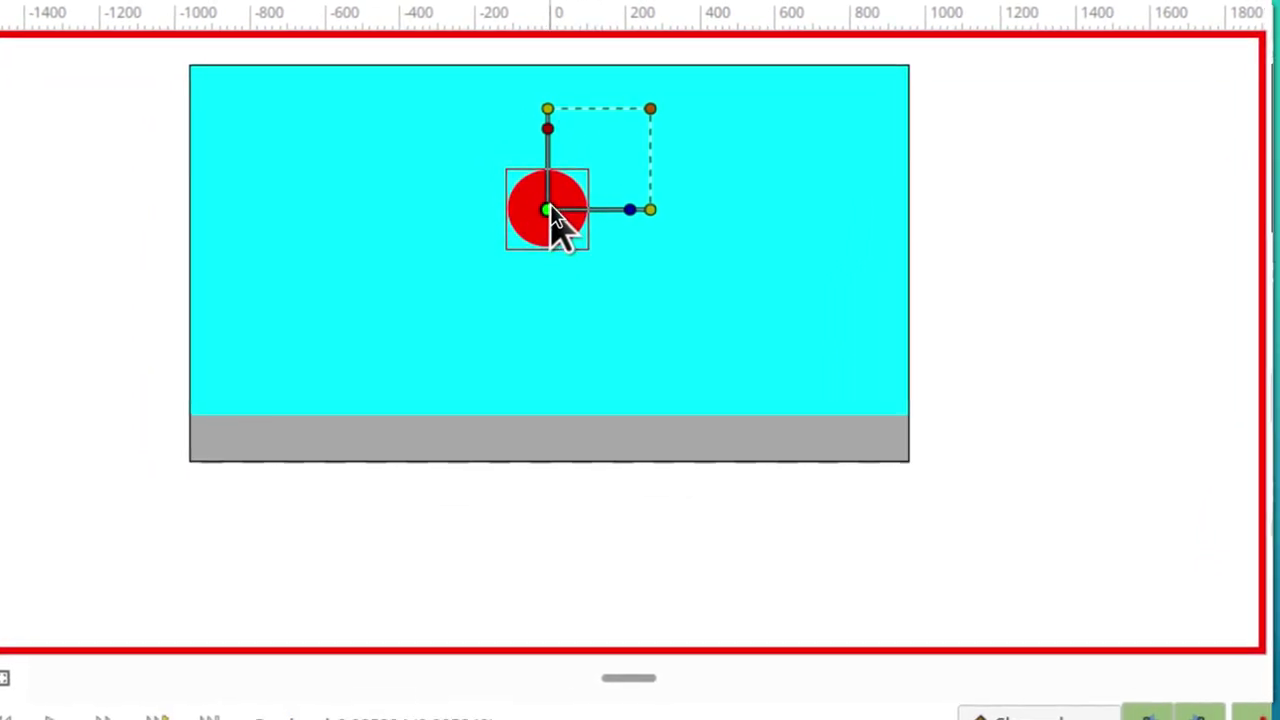
left_click_drag(548, 108, 548, 88)
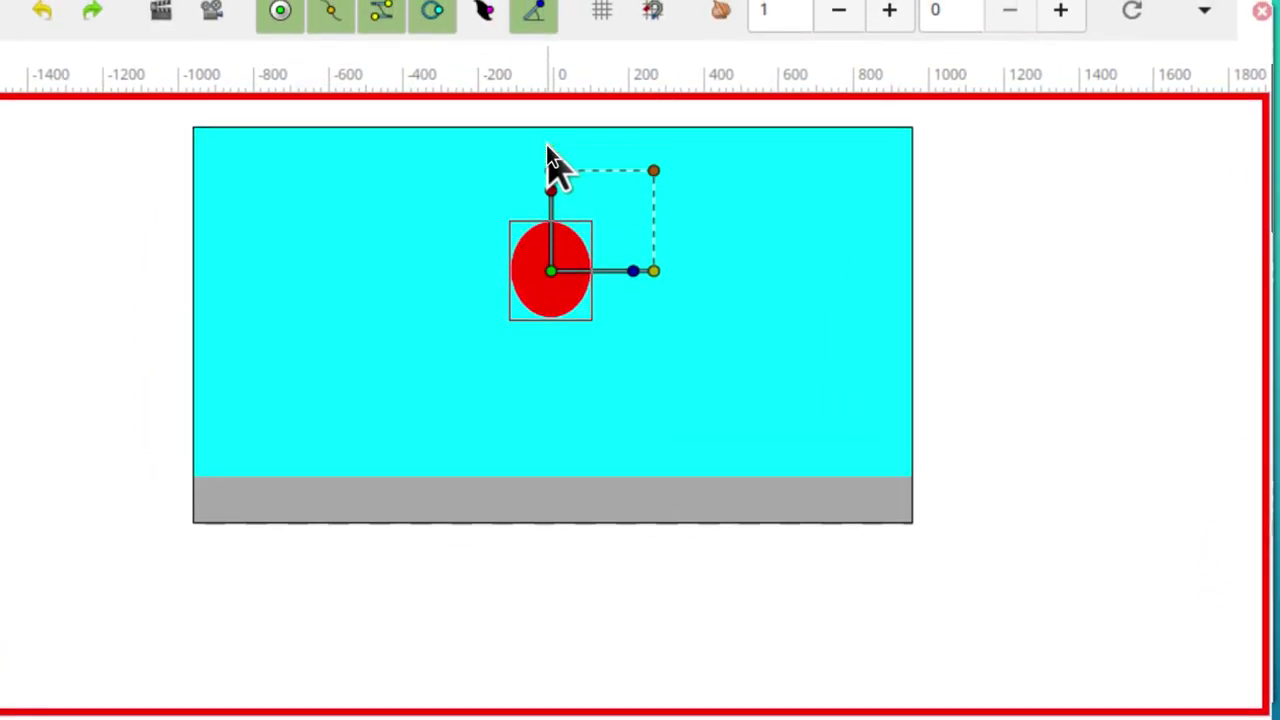
left_click_drag(653, 270, 632, 270)
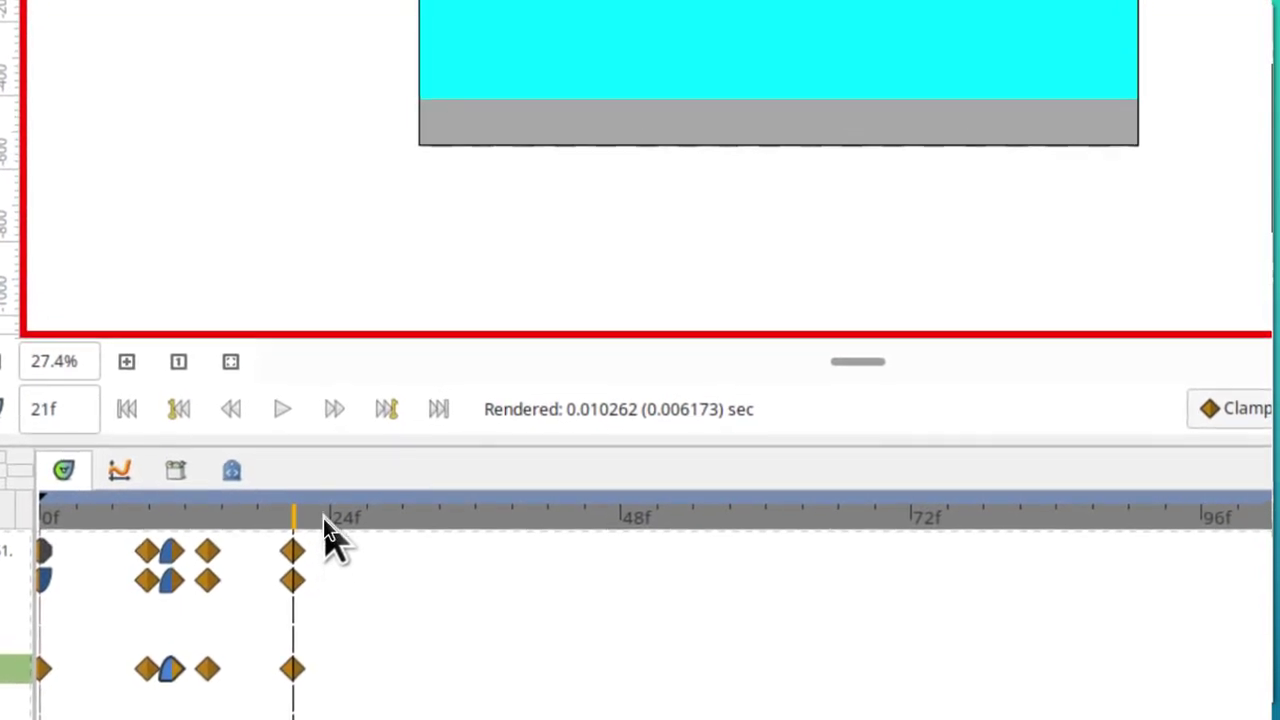
Step: At frame 24, restore the ball to a round circle and raise it slightly at the peak
left_click(328, 519)
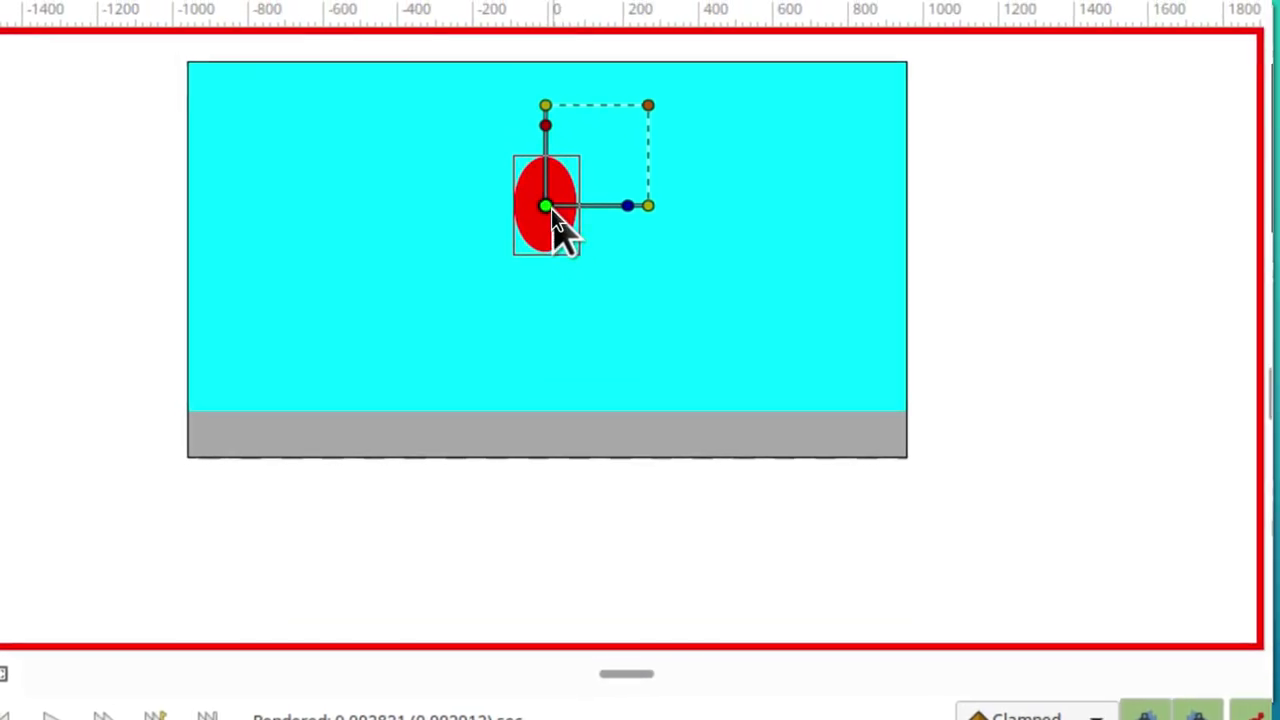
left_click_drag(551, 207, 551, 170)
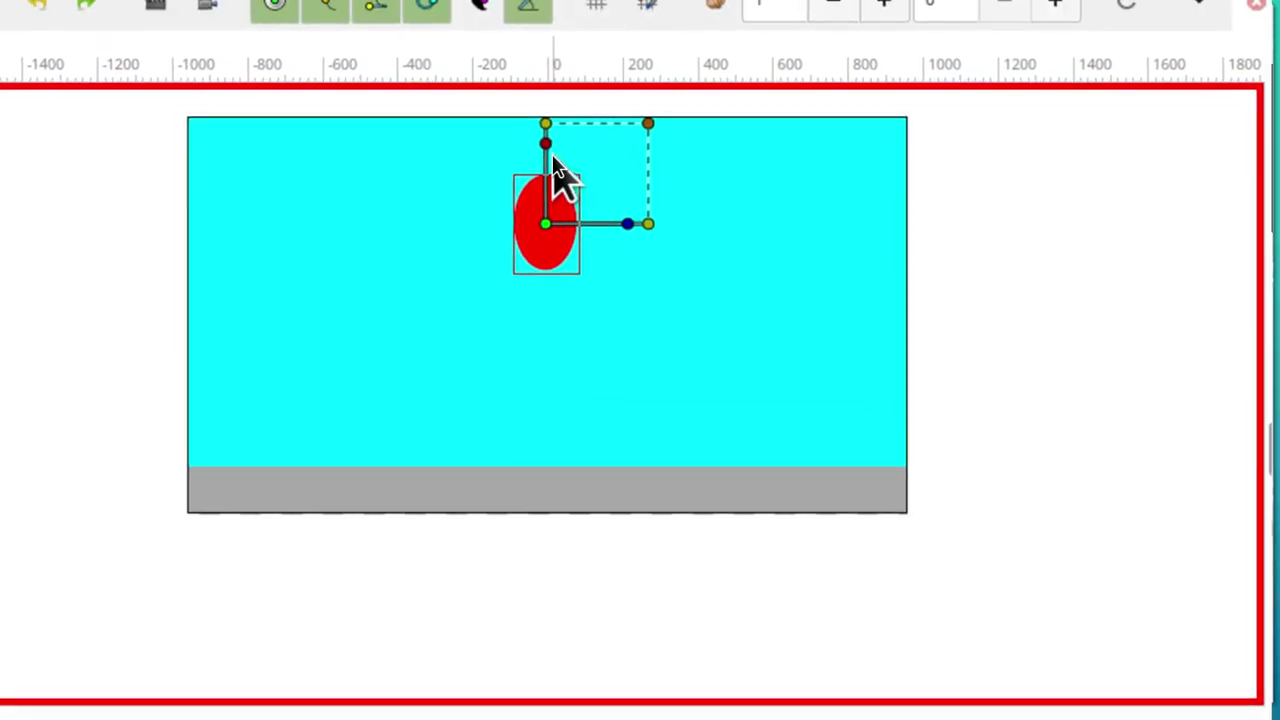
left_click_drag(547, 125, 545, 151)
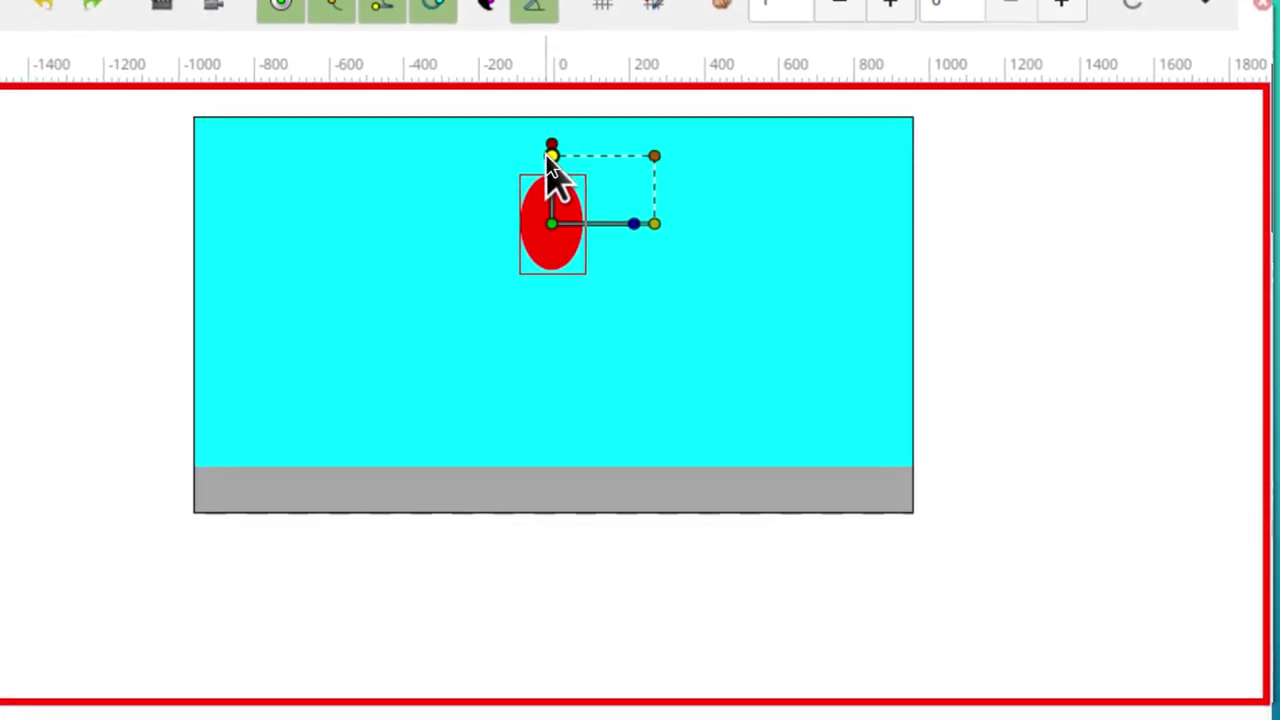
key("ctrl+z")
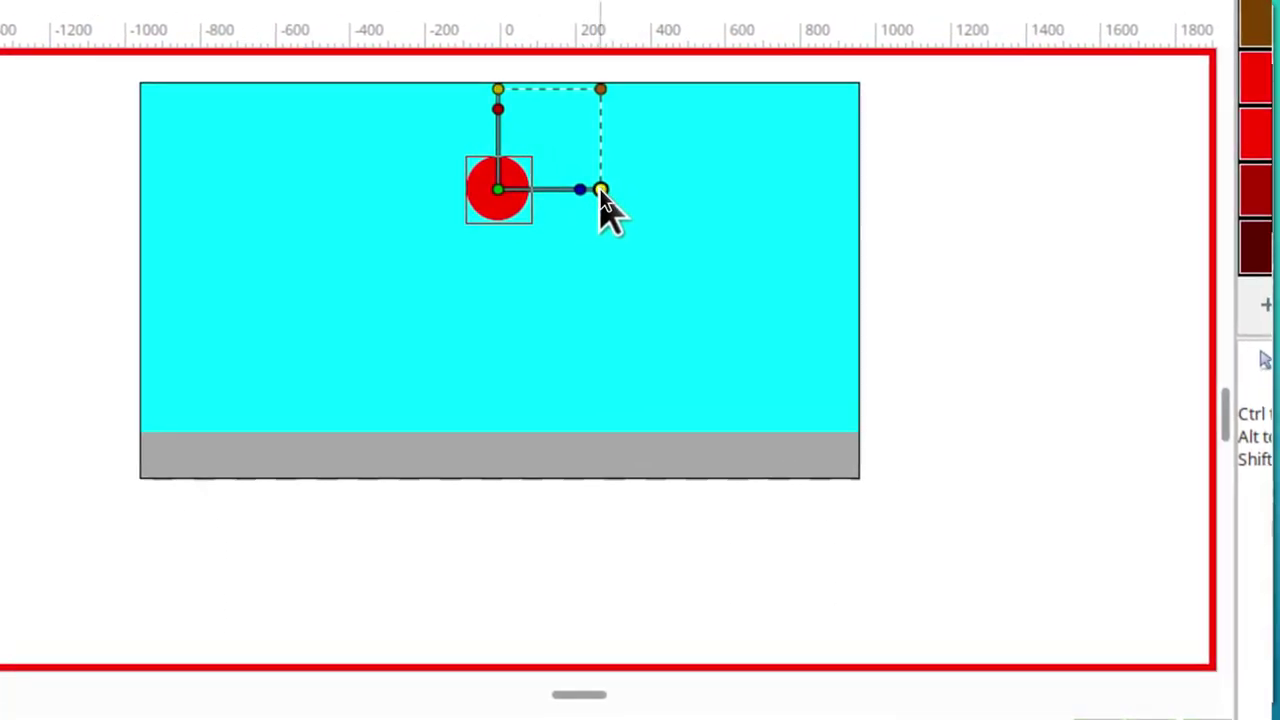
left_click_drag(600, 189, 608, 190)
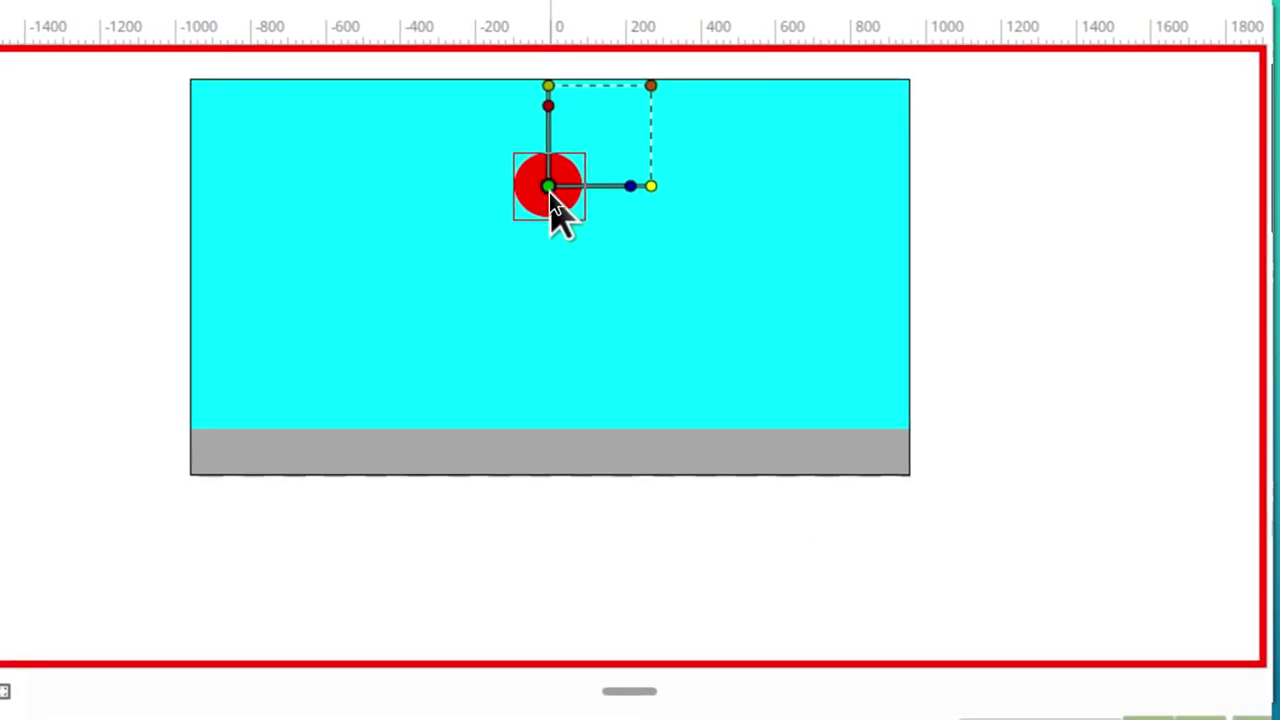
left_click_drag(549, 188, 549, 183)
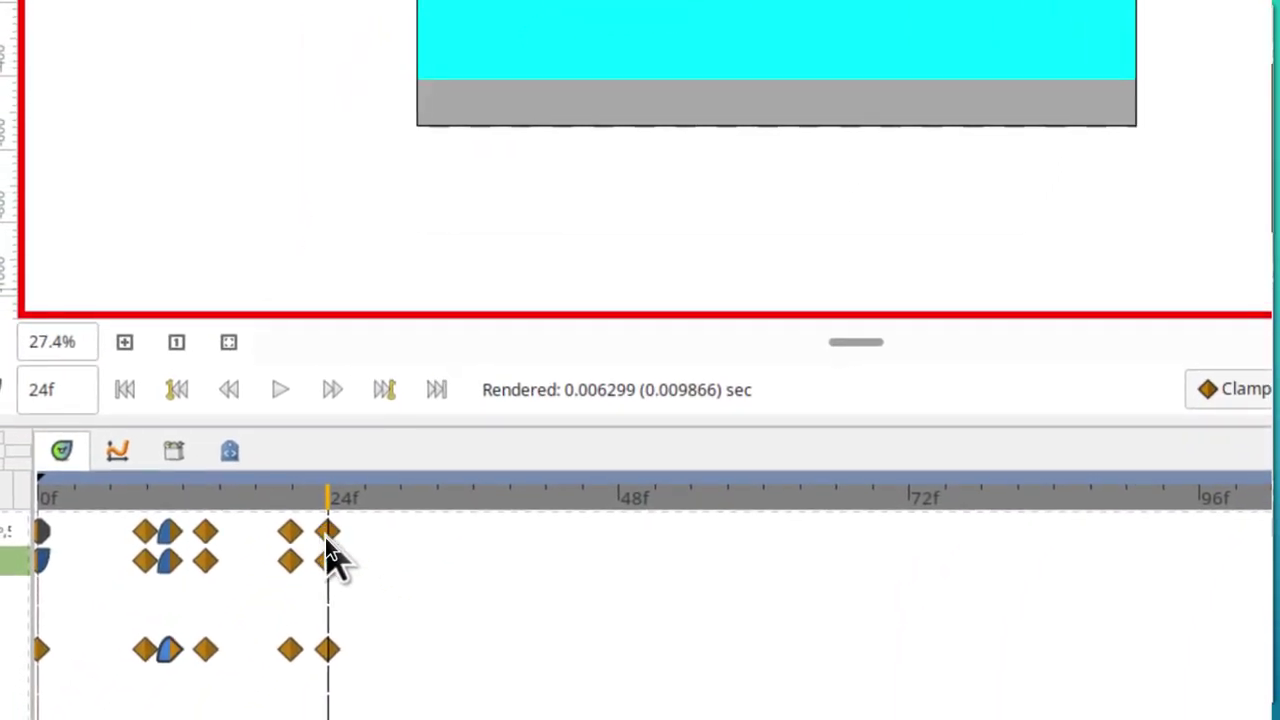
Step: Apply Ease In/Out interpolation to the frame-24 waypoints
right_click(328, 547)
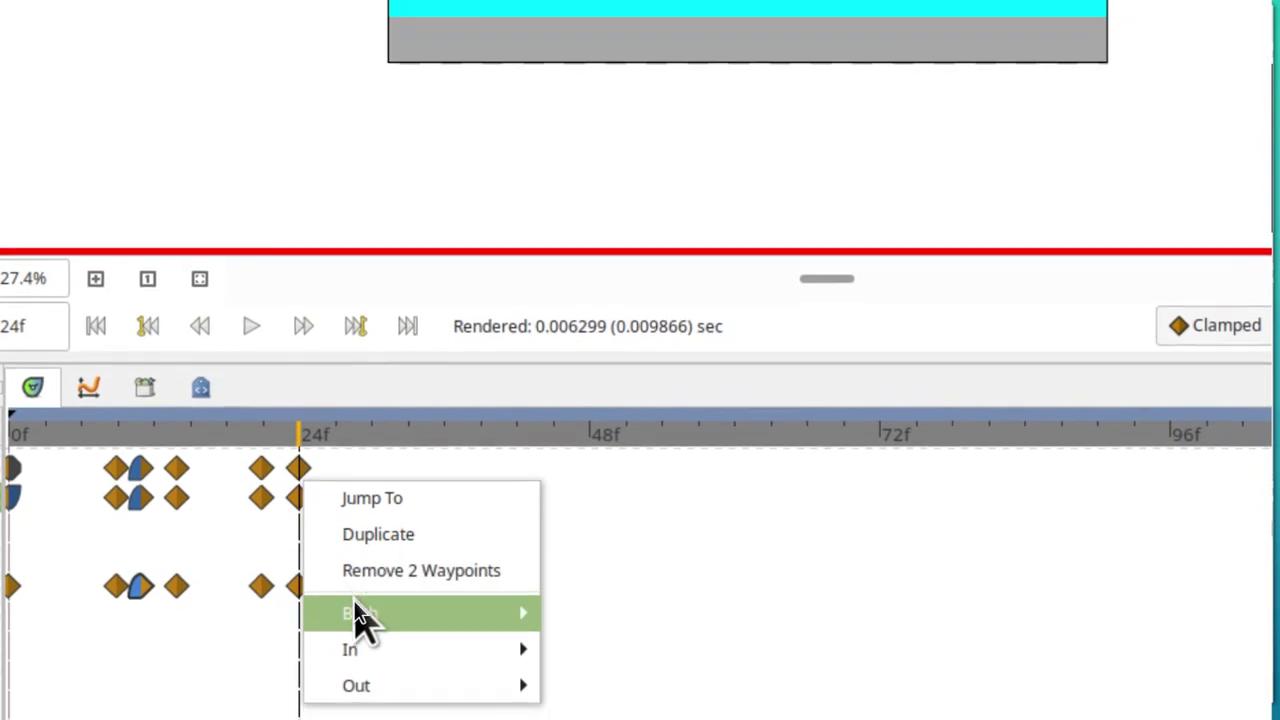
mouse_move(388, 686)
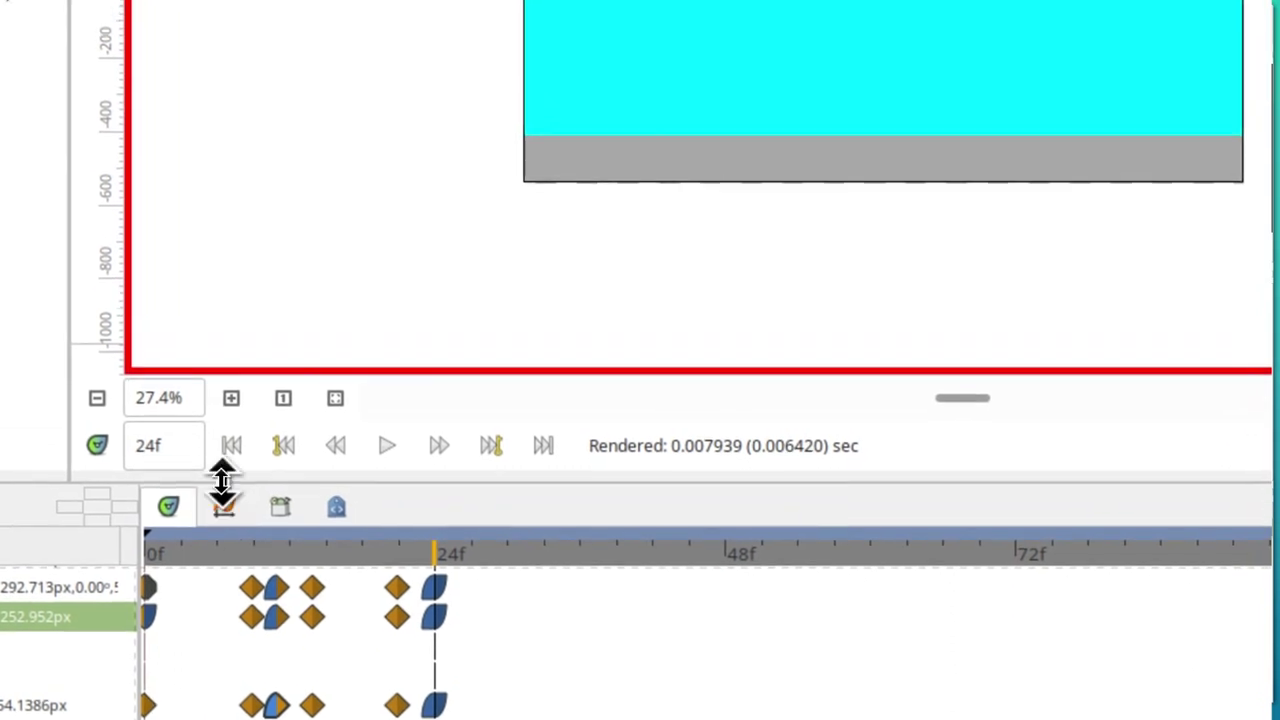
Step: Scrub through frames 0, 11, 14 and 24 to review the first bounce's poses
left_click(267, 407)
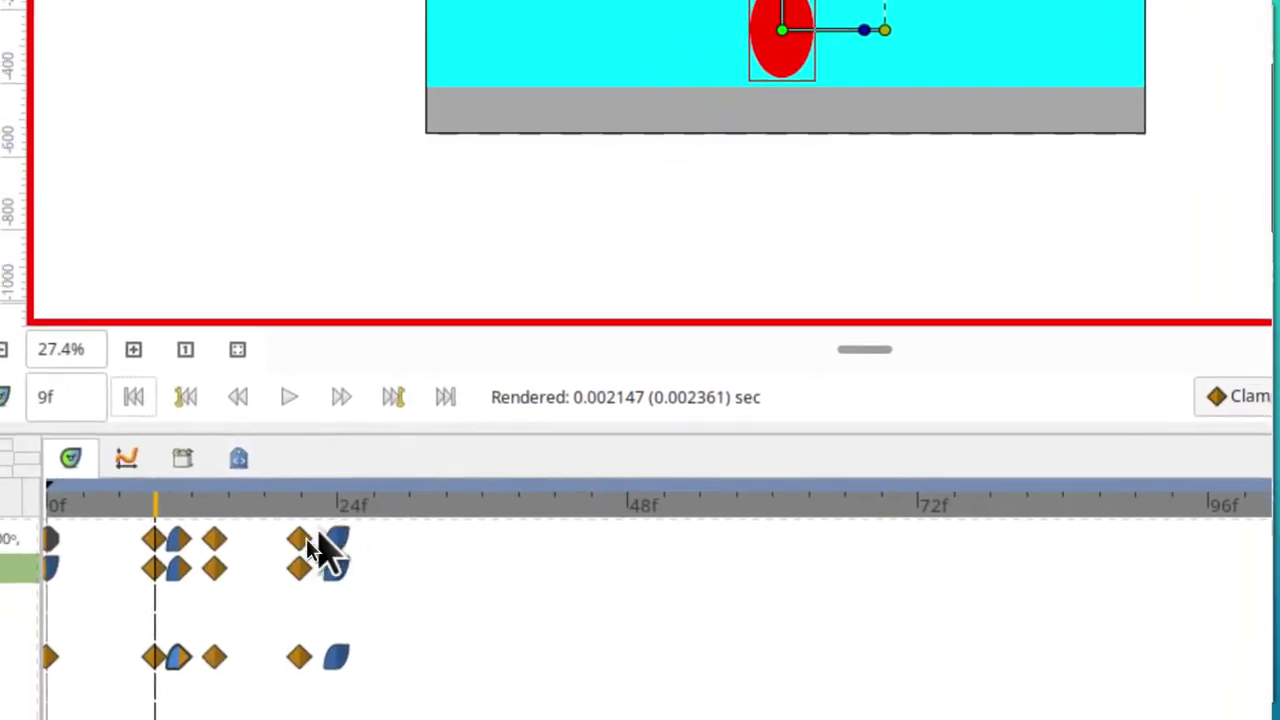
left_click(222, 502)
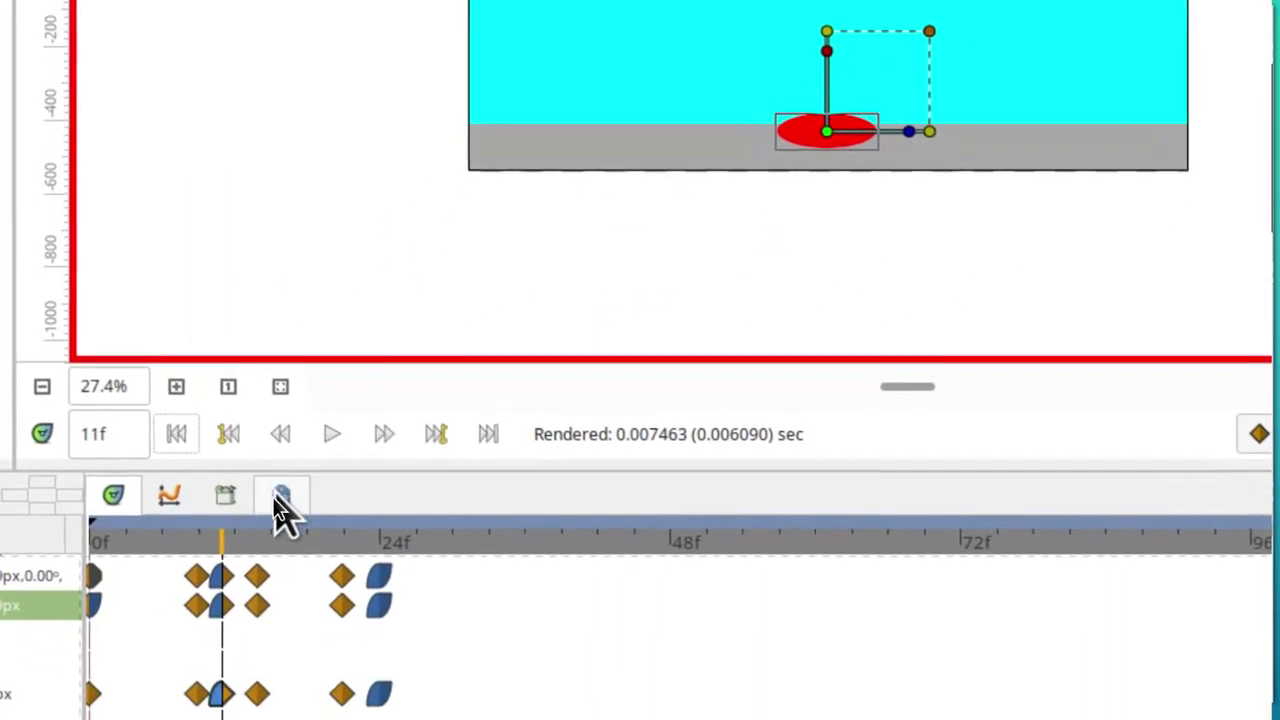
left_click(267, 526)
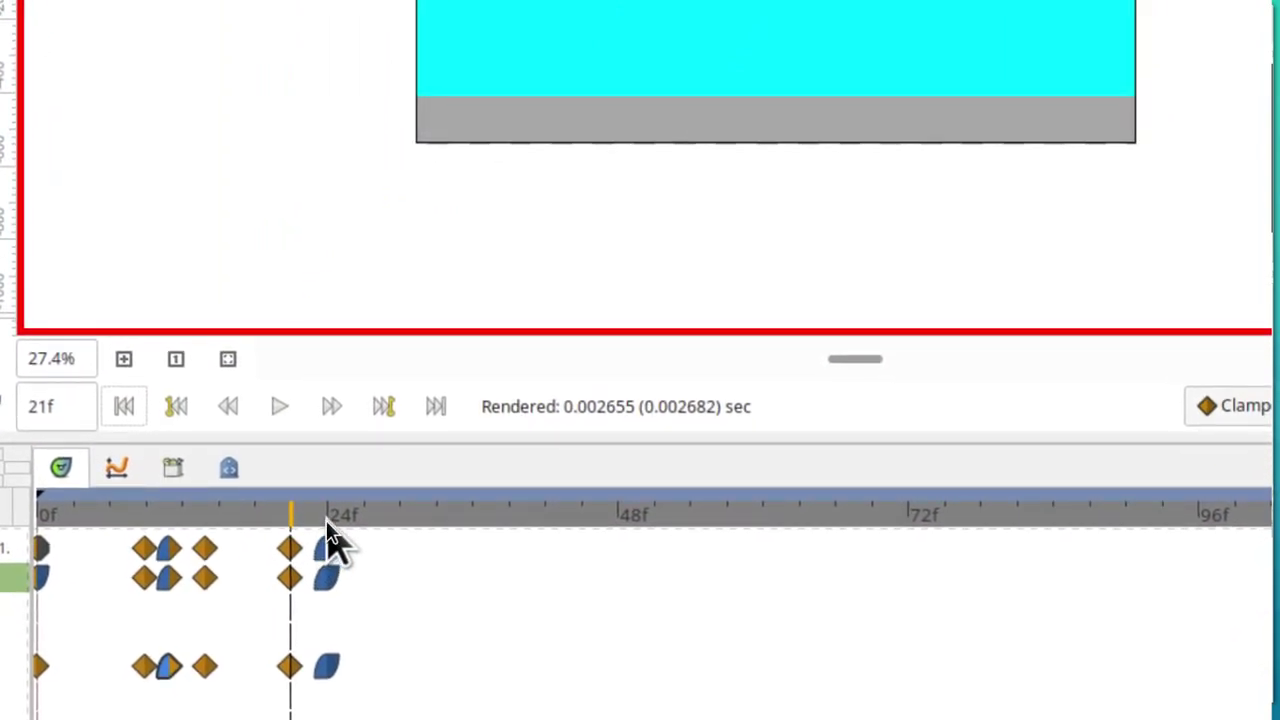
left_click(326, 522)
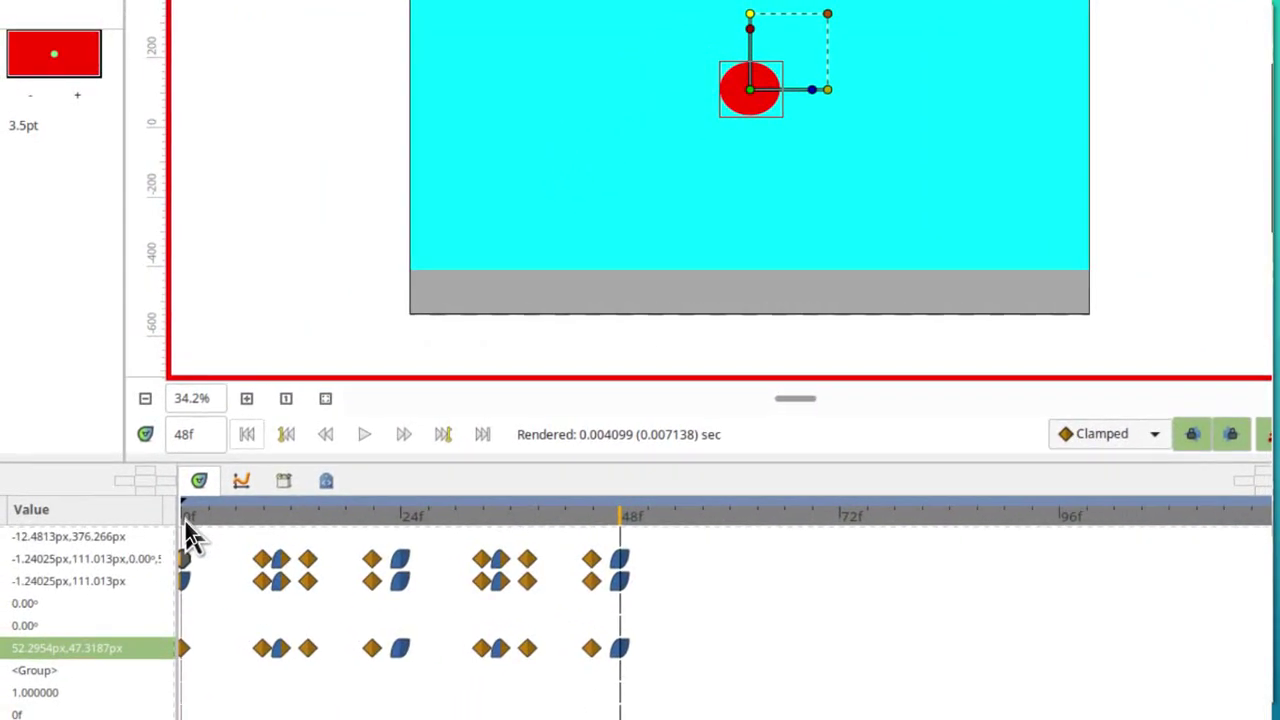
left_click(173, 513)
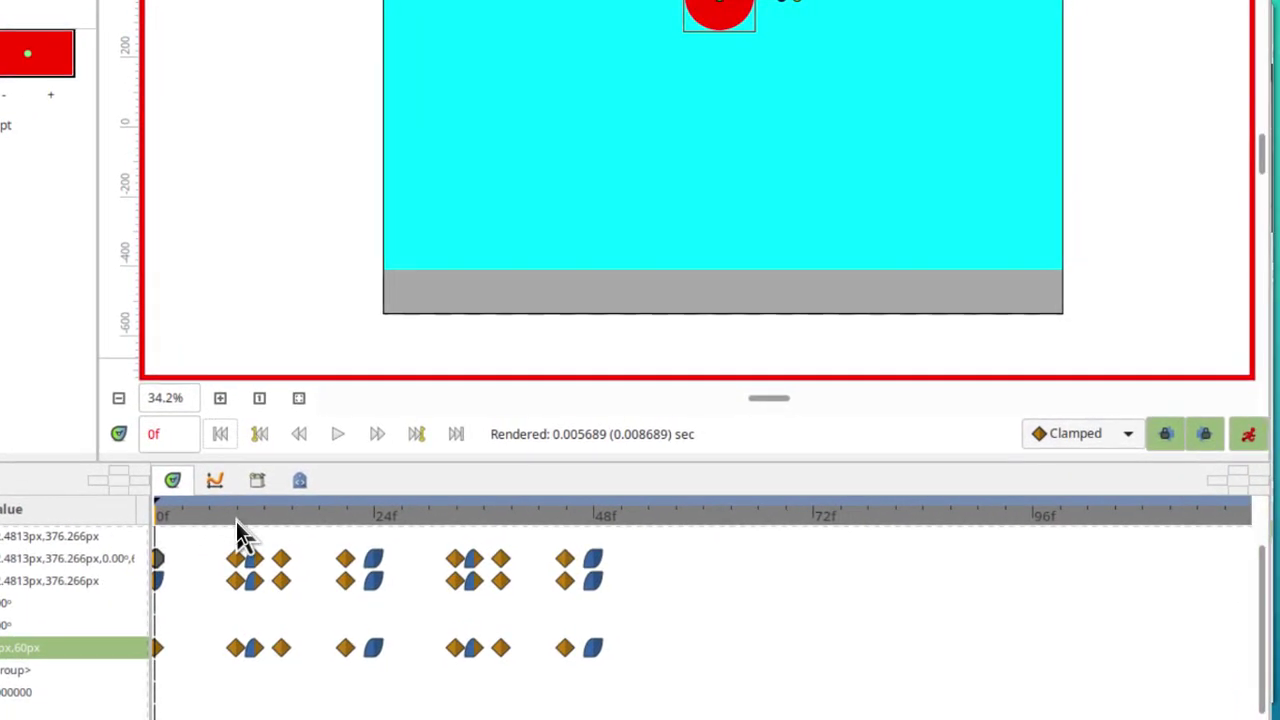
left_click(236, 521)
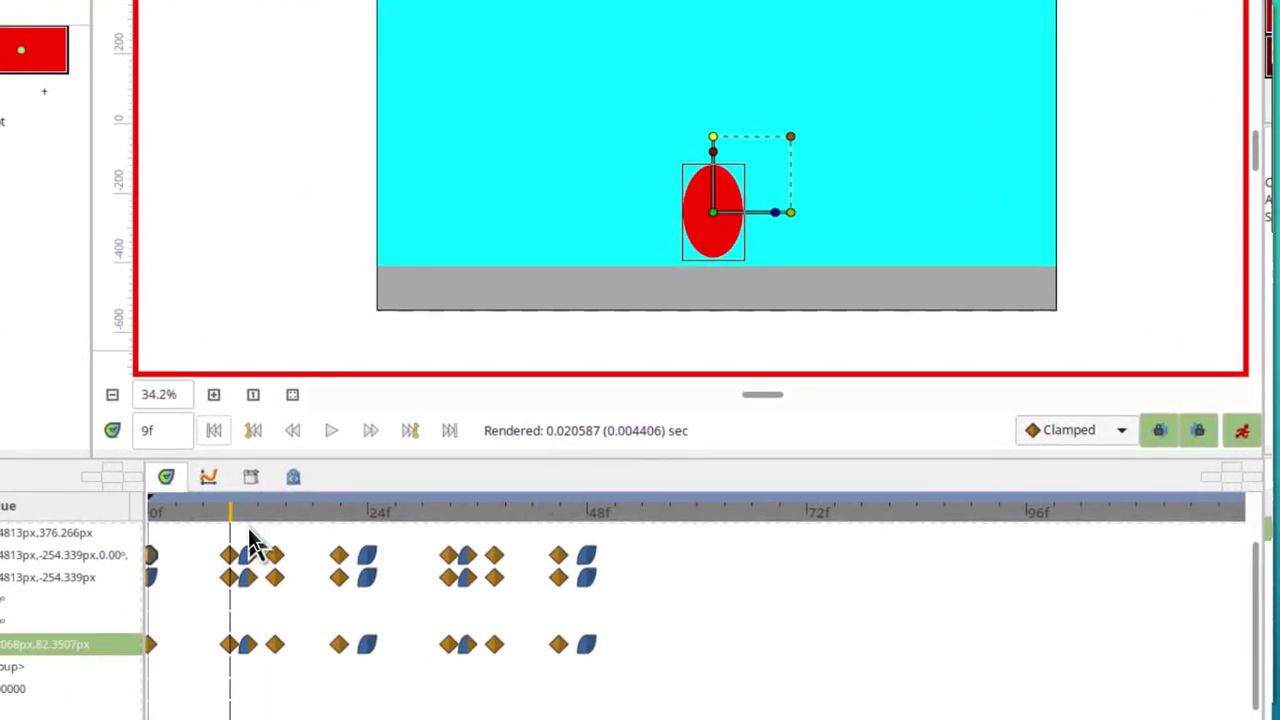
left_click(212, 528)
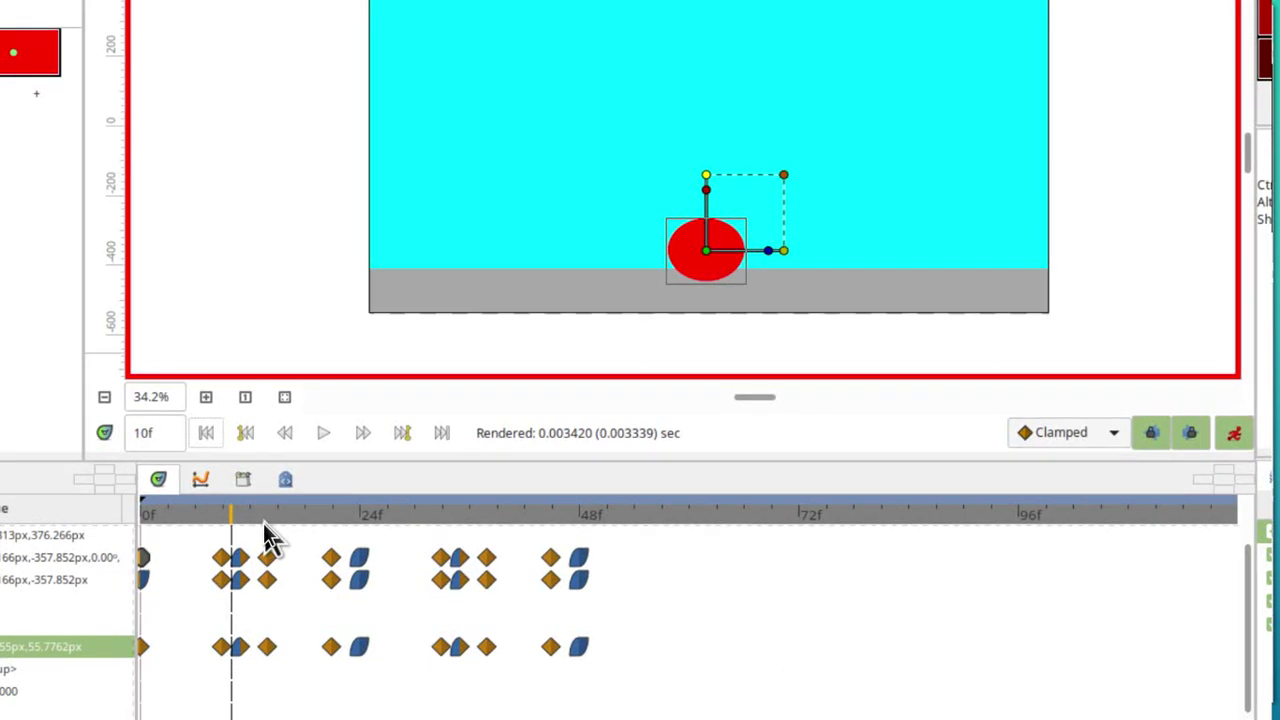
left_click(266, 517)
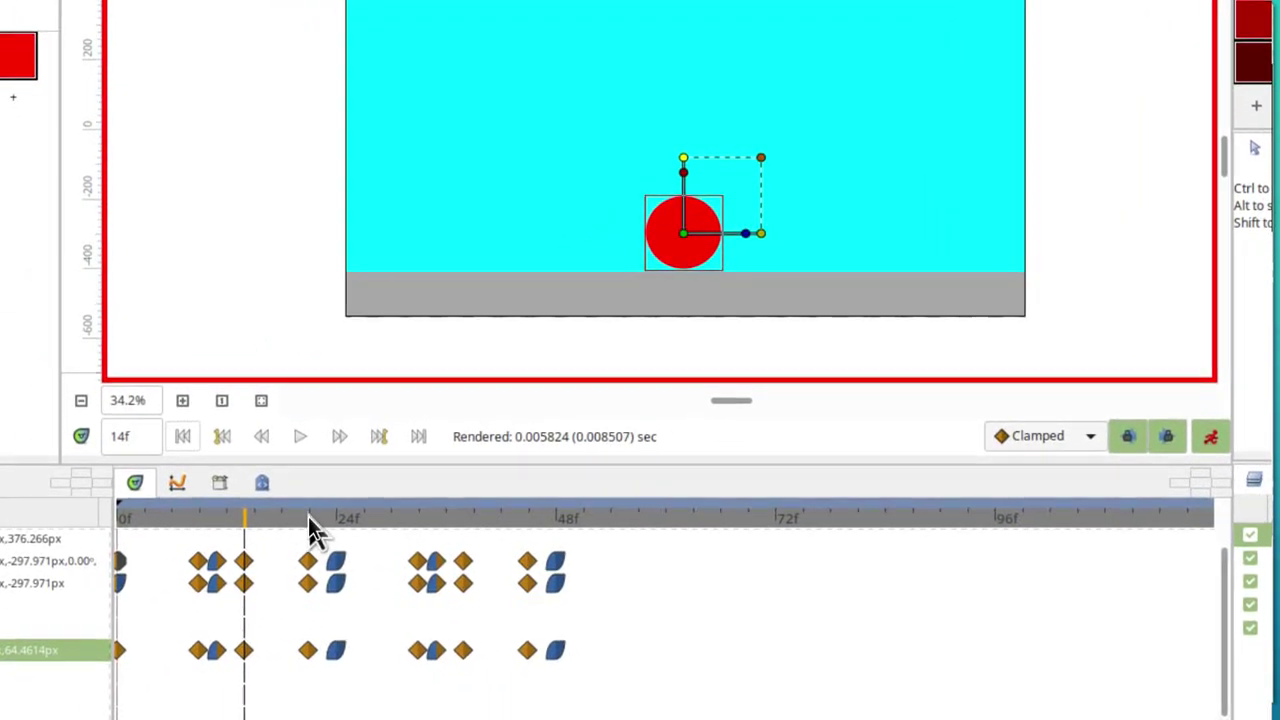
left_click(308, 518)
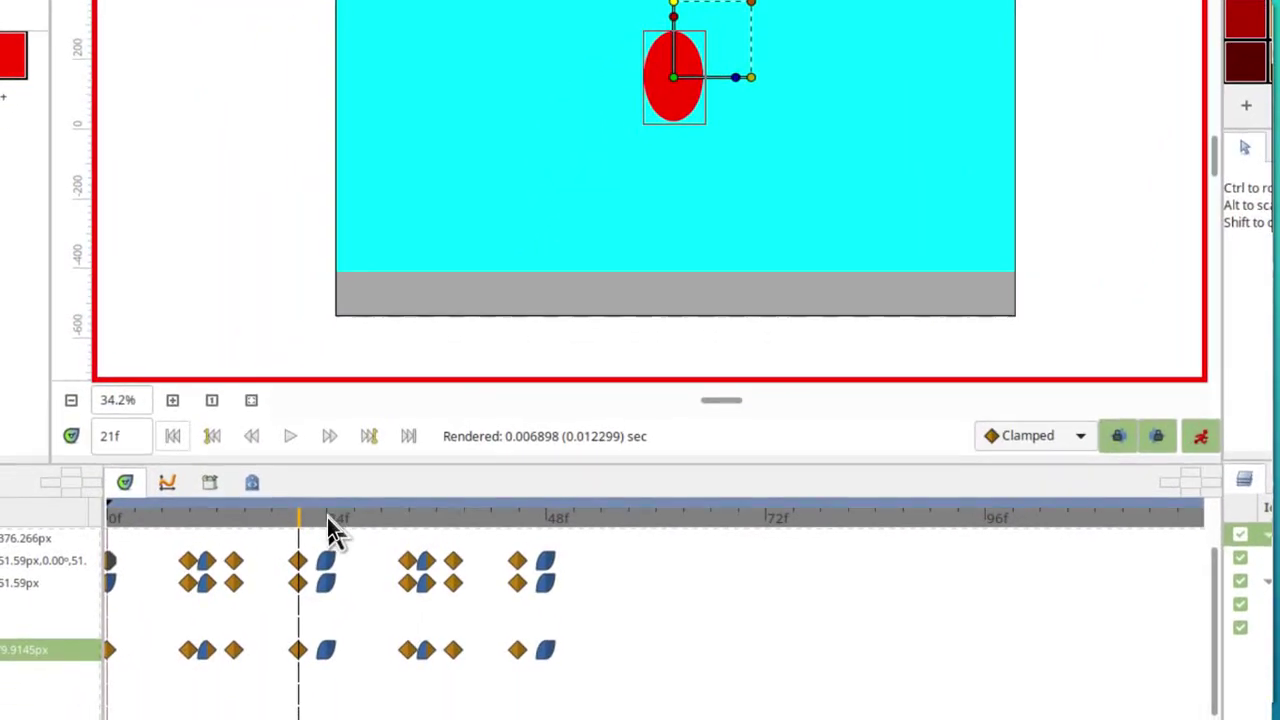
left_click(210, 668)
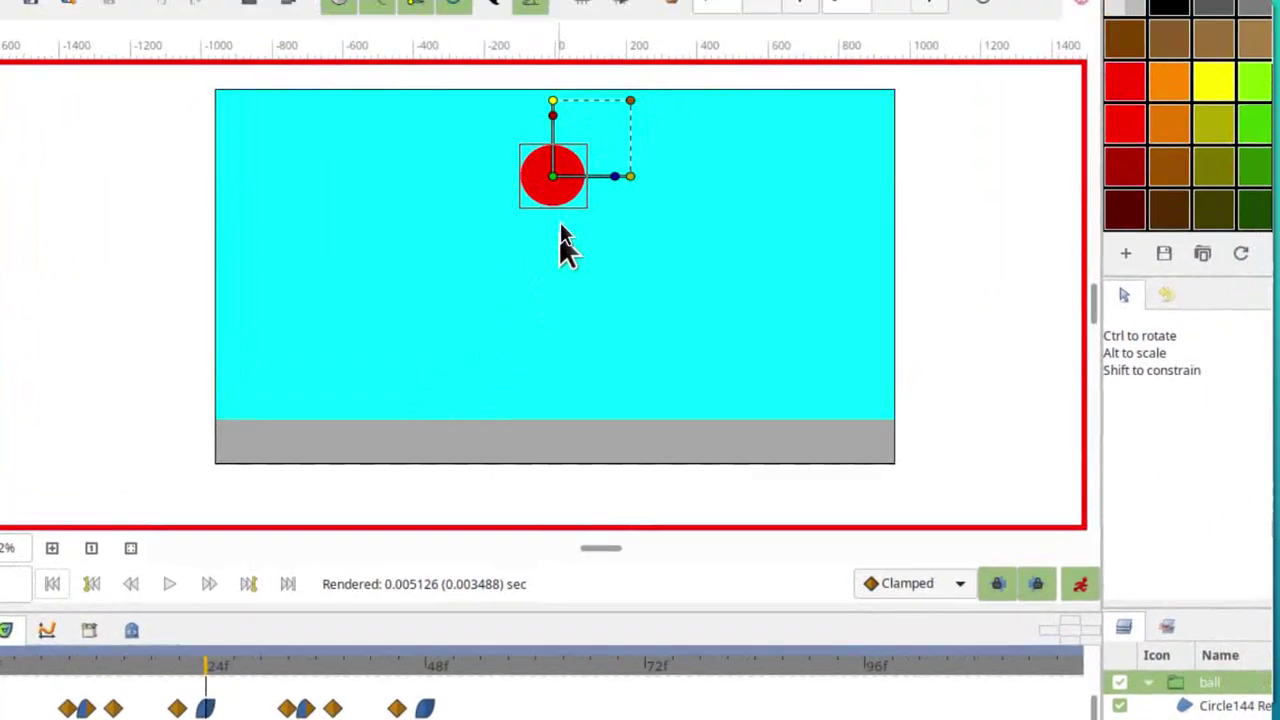
left_click(686, 60)
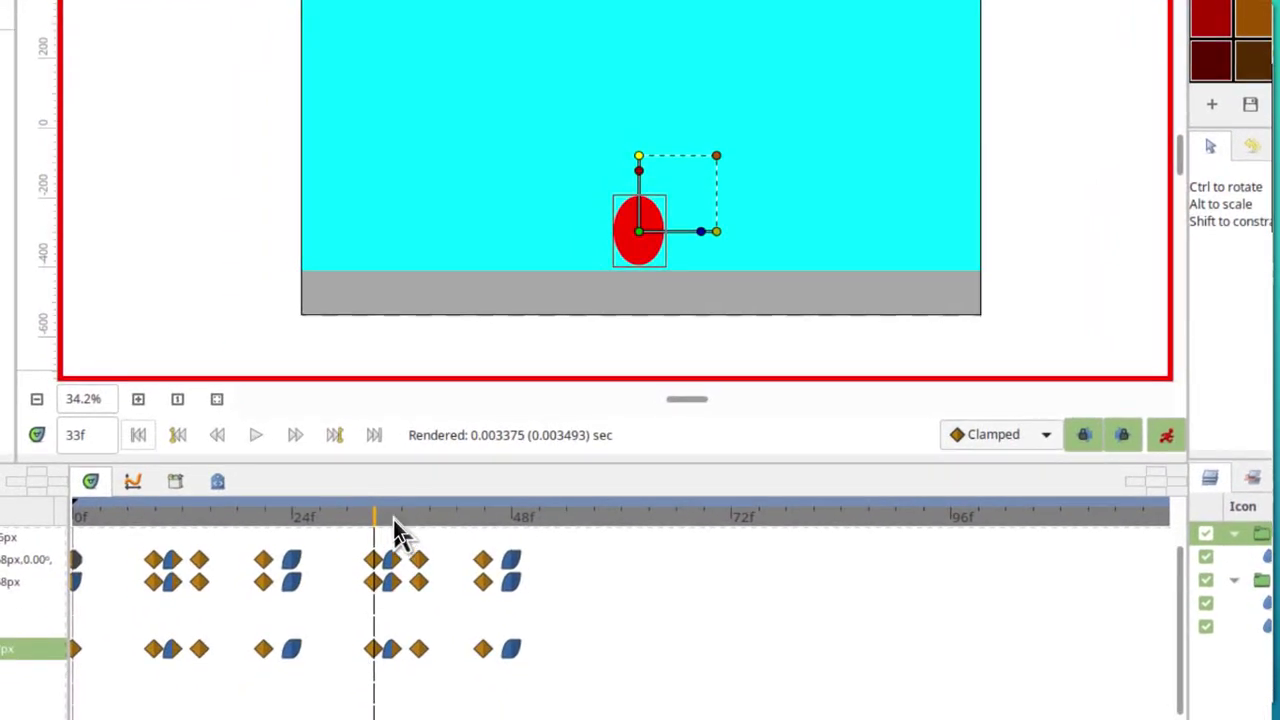
left_click(331, 582)
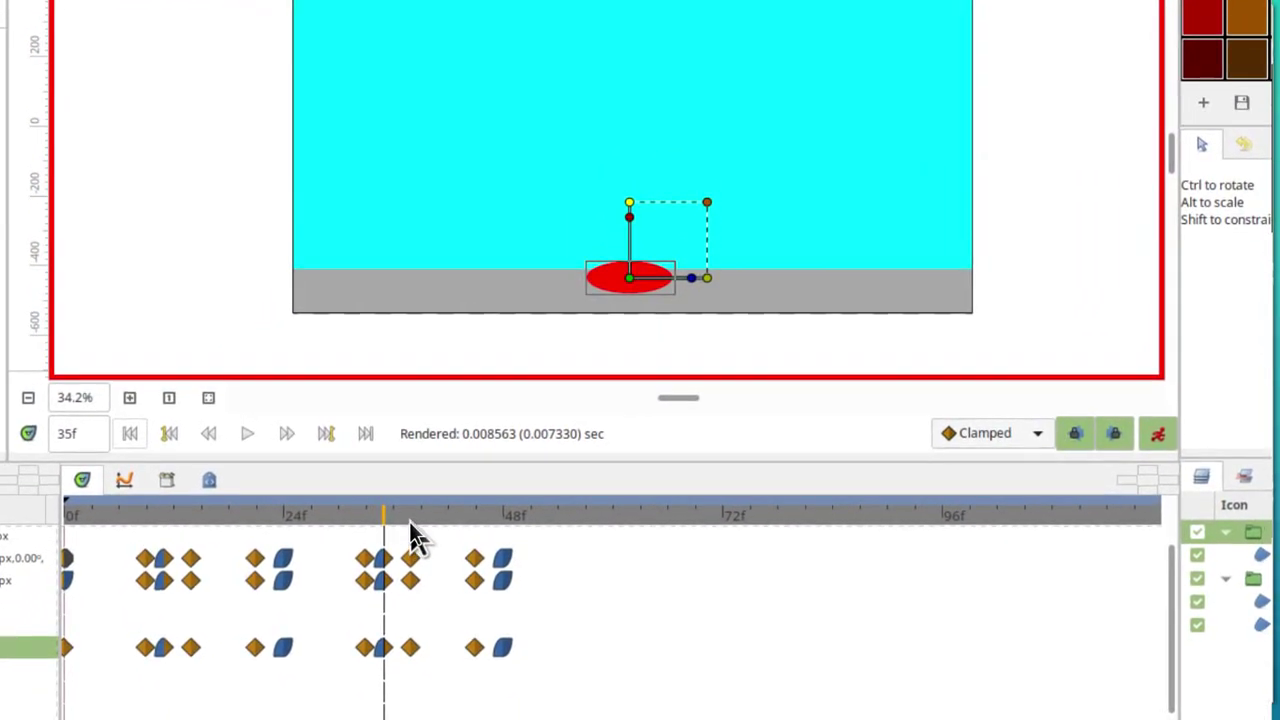
left_click(410, 526)
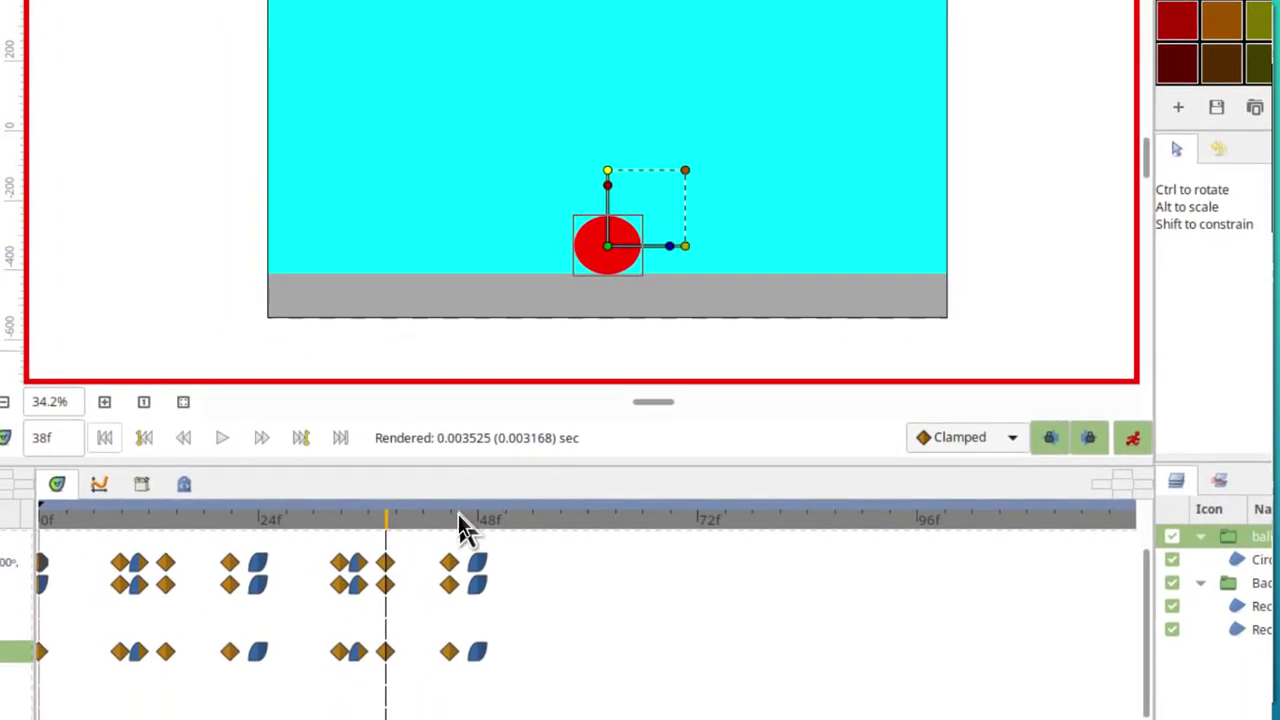
left_click(454, 518)
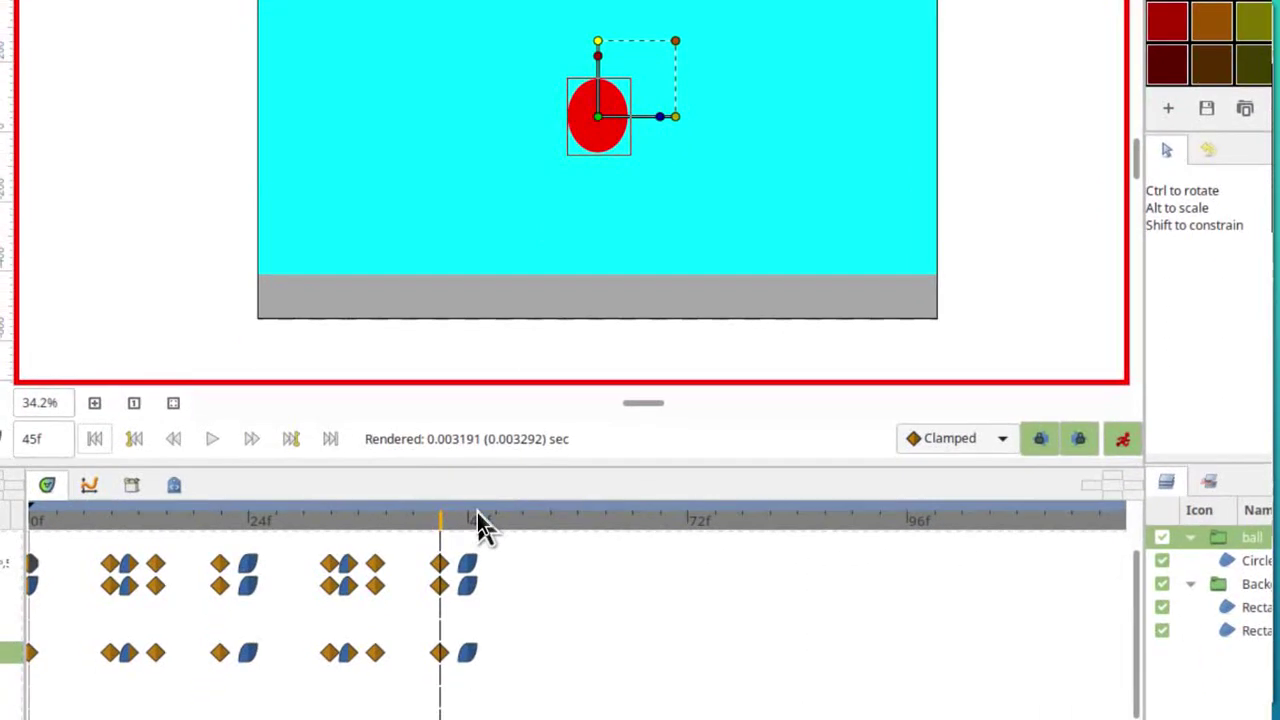
left_click(471, 518)
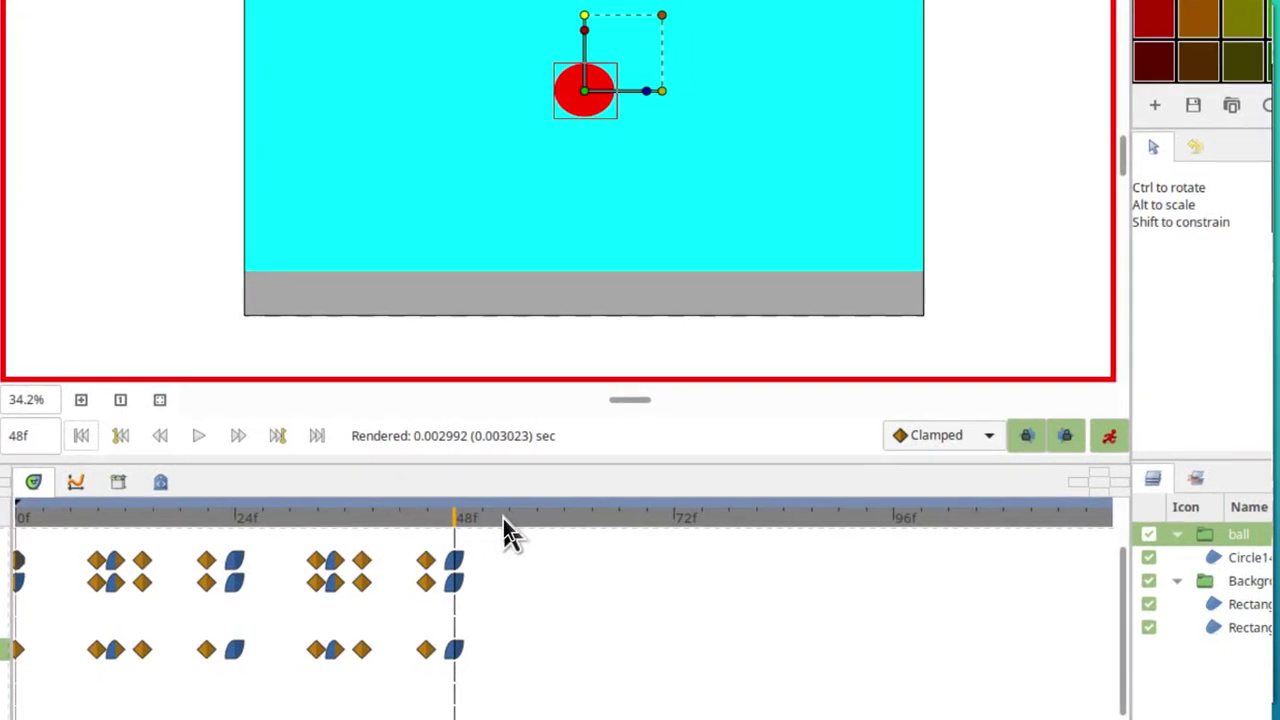
Step: Duplicate earlier waypoints at frames 57 and 69, extending the bounce to frame 72
left_click(526, 518)
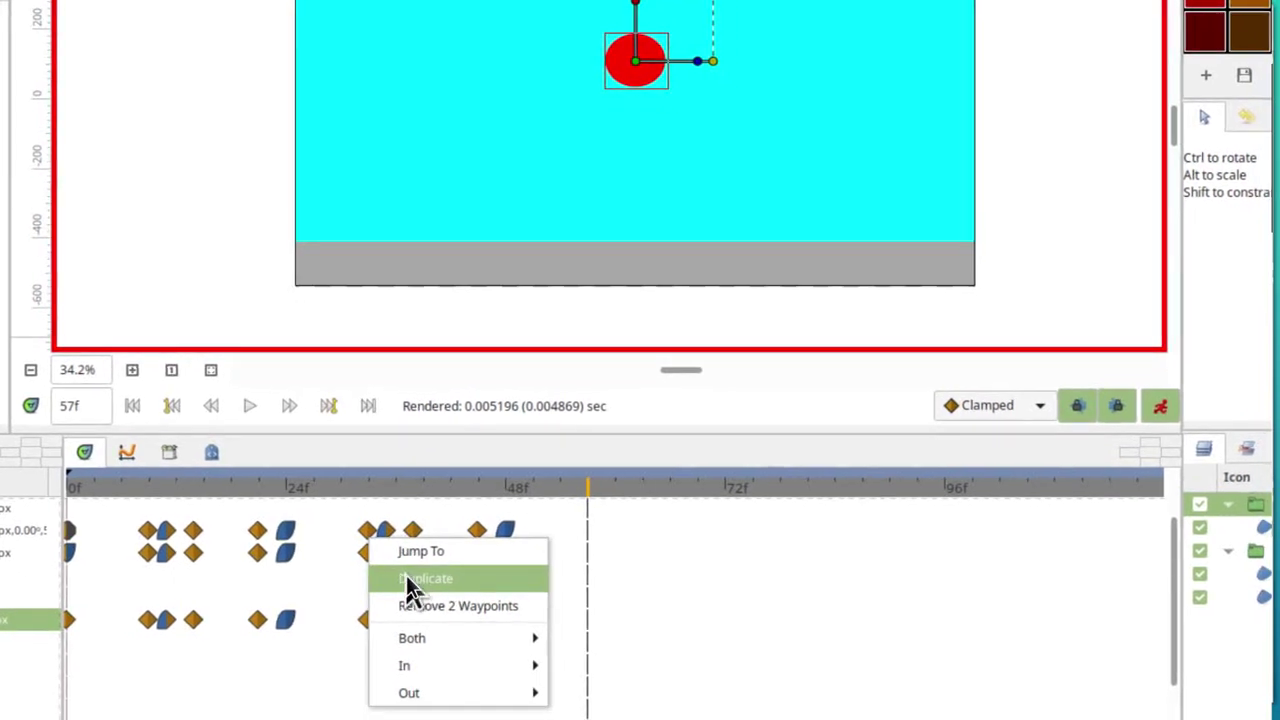
left_click(415, 585)
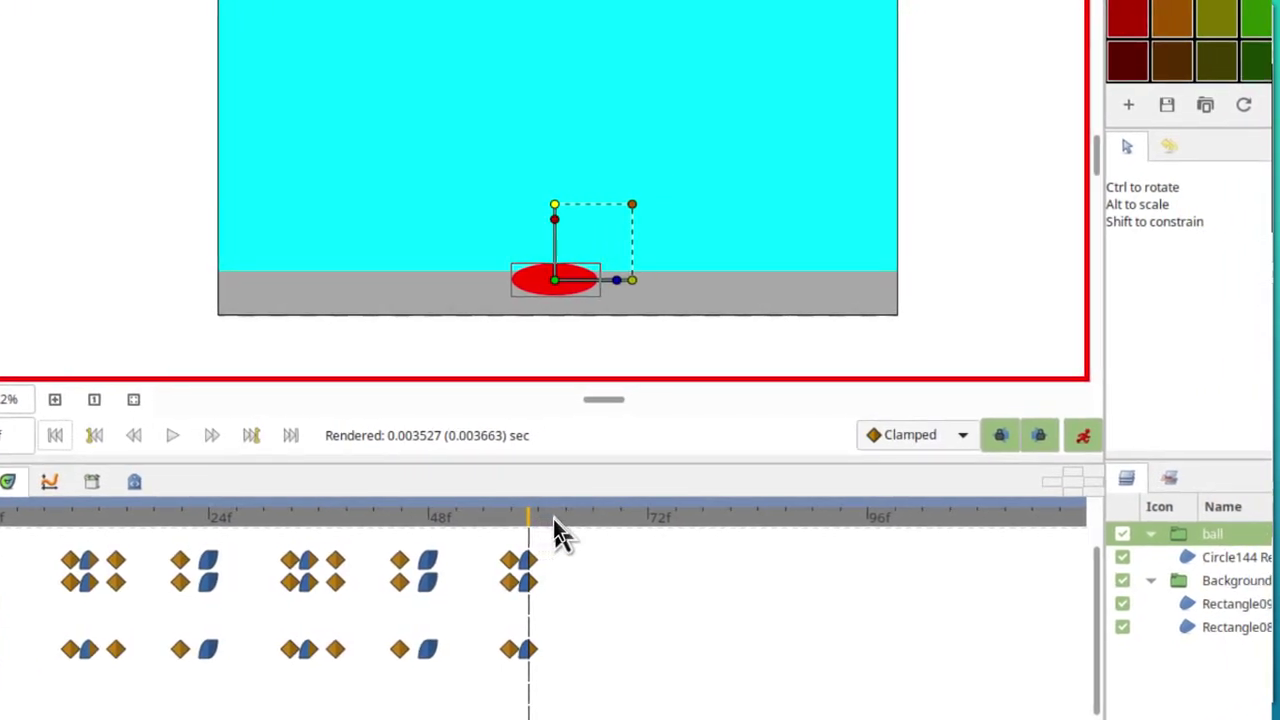
left_click(553, 518)
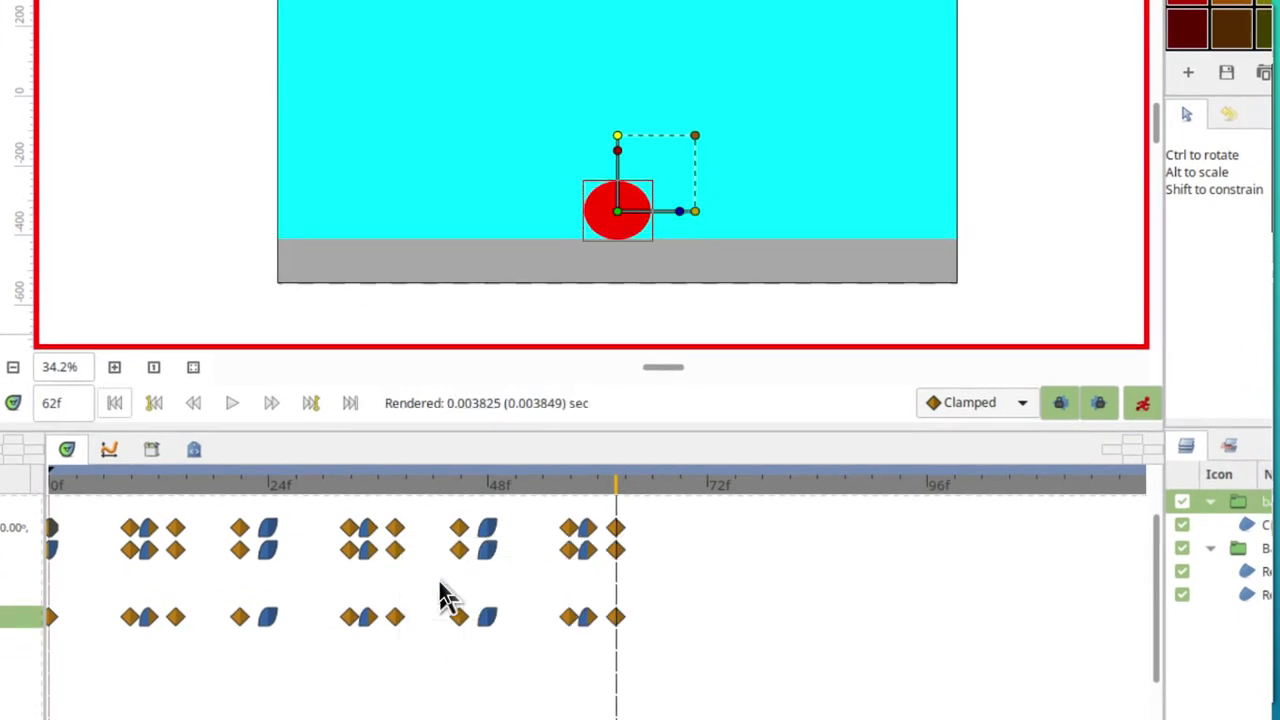
left_click(679, 486)
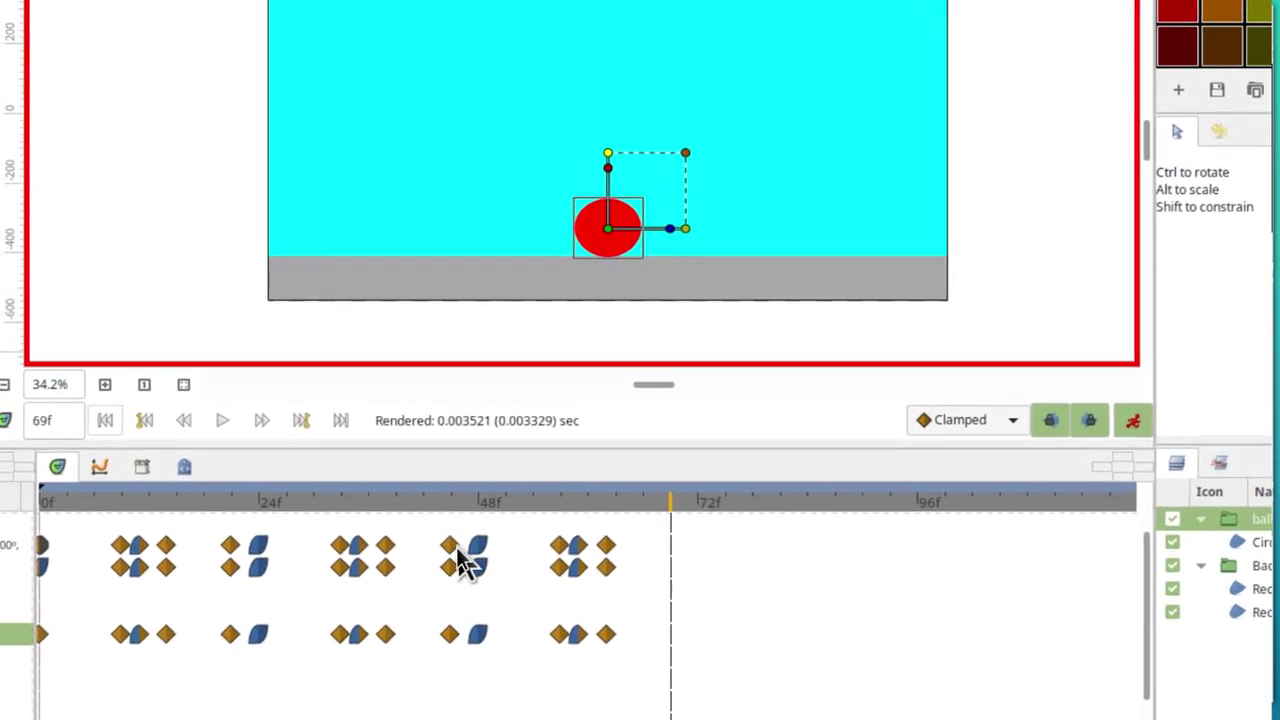
left_click(505, 593)
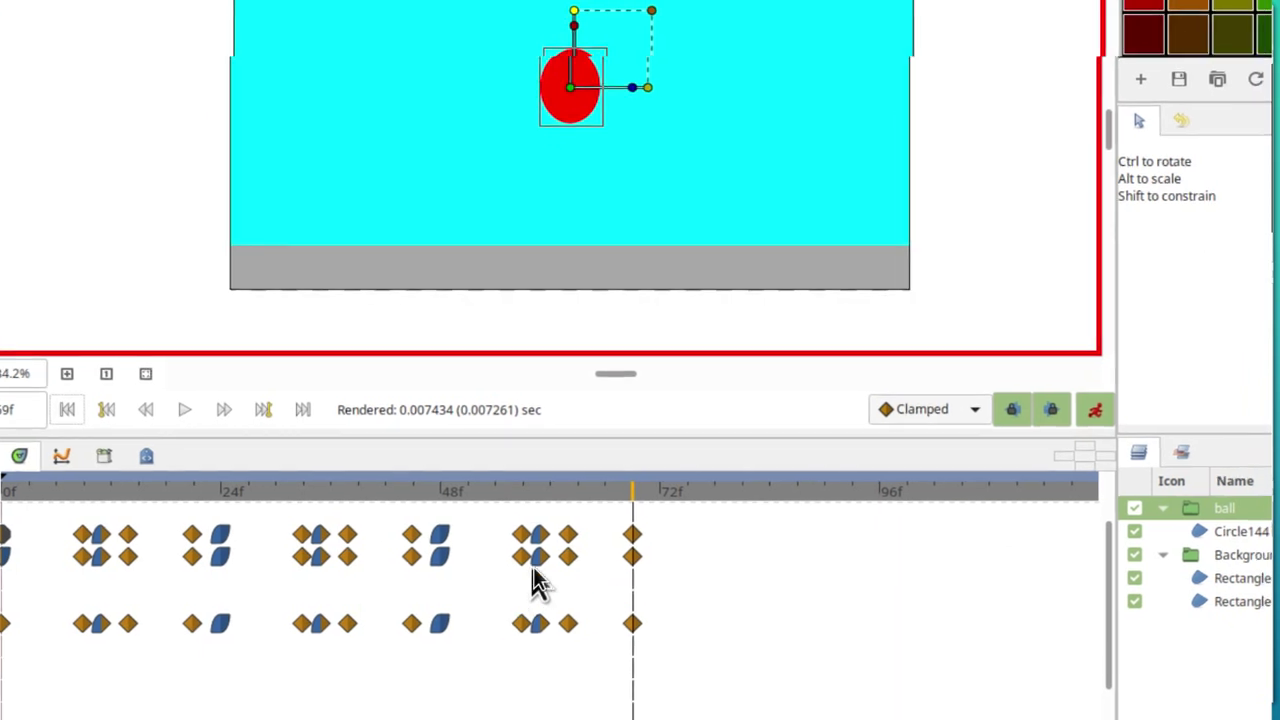
left_click(616, 520)
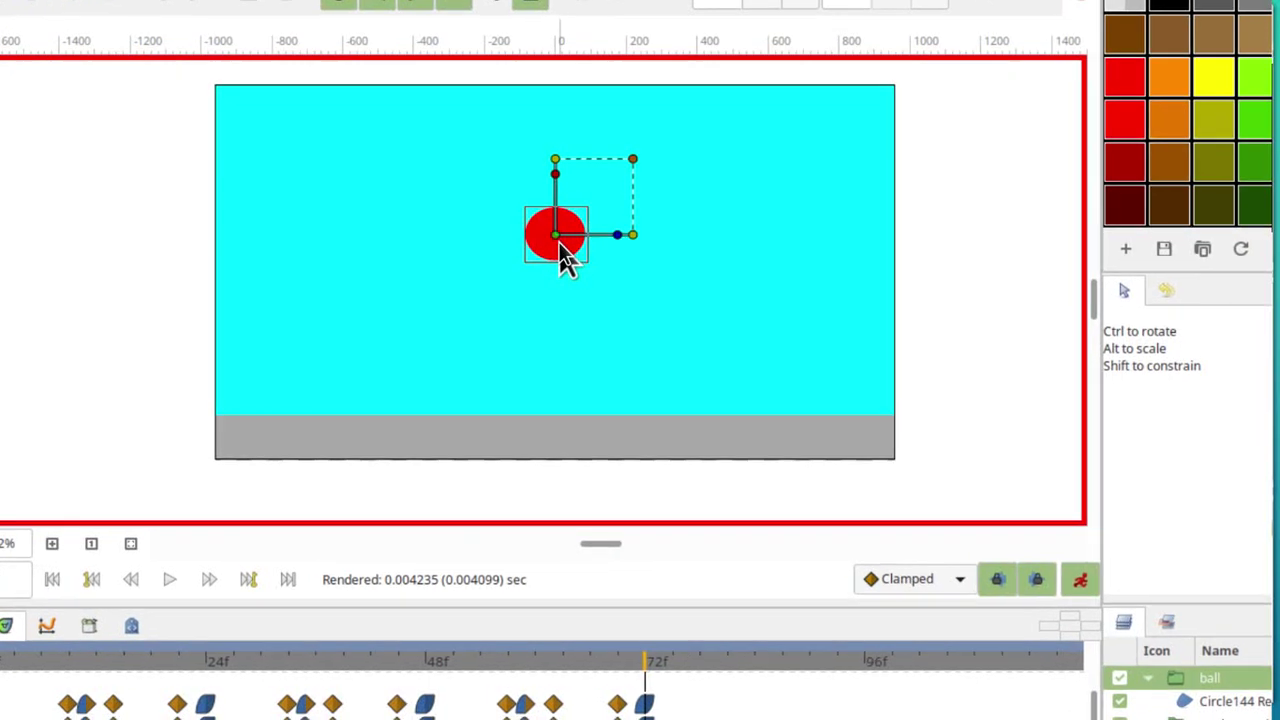
Step: Reposition the ball's transform origin from its centre to just below the ball
mouse_move(558, 240)
left_mouse_down()
mouse_move(557, 264)
mouse_move(557, 228)
left_mouse_up()
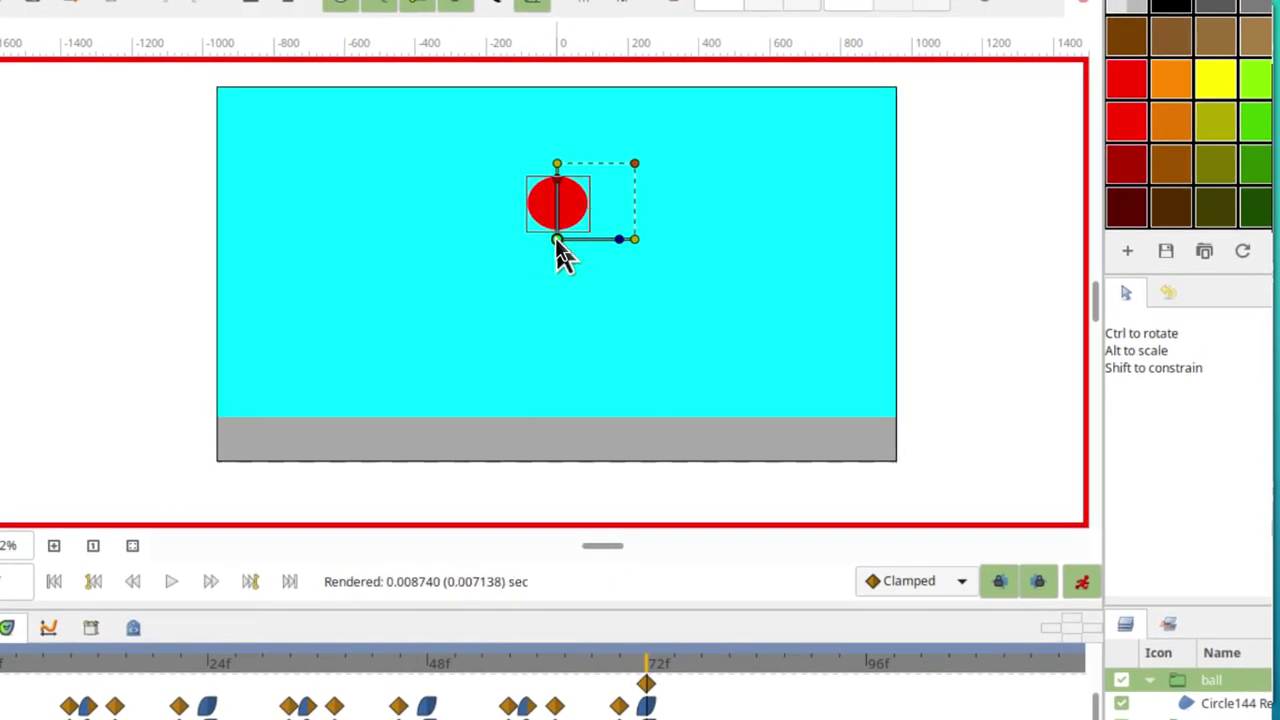
left_click_drag(557, 240, 558, 205)
left_click_drag(558, 218, 558, 272)
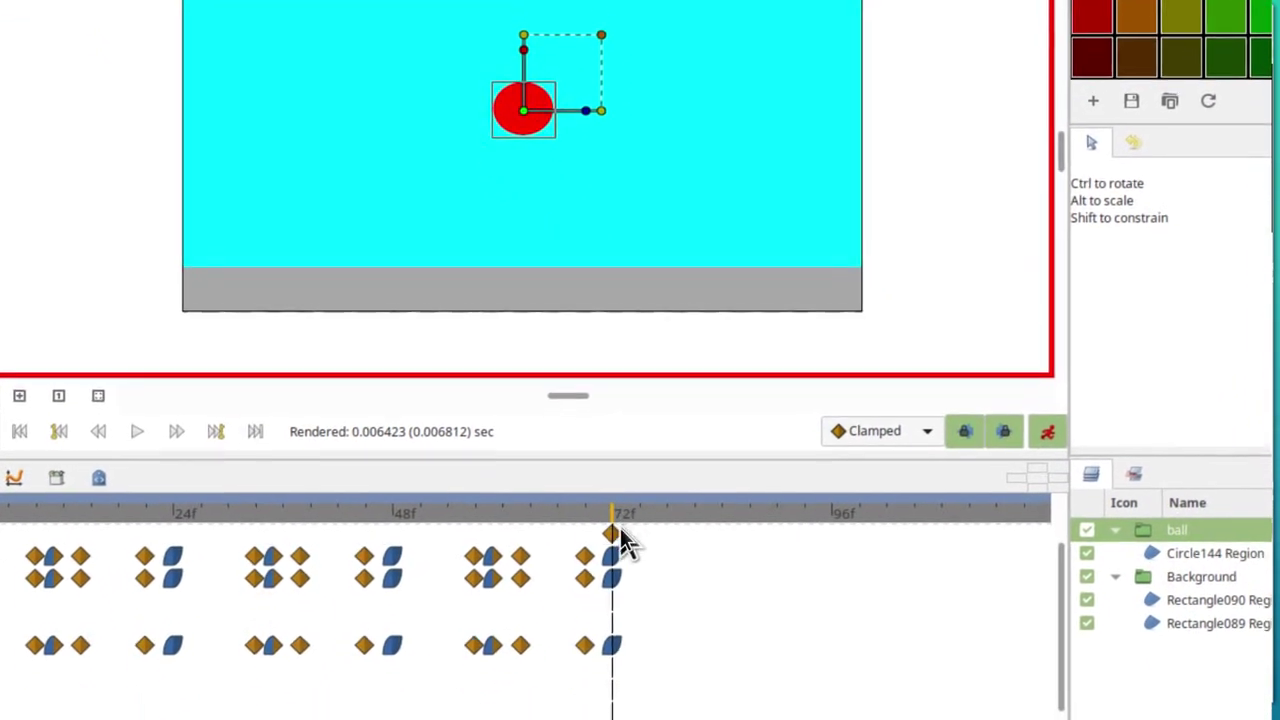
Step: On the frame before 72f, anchor the origin at the ball's bottom and stretch it taller
left_click(595, 517)
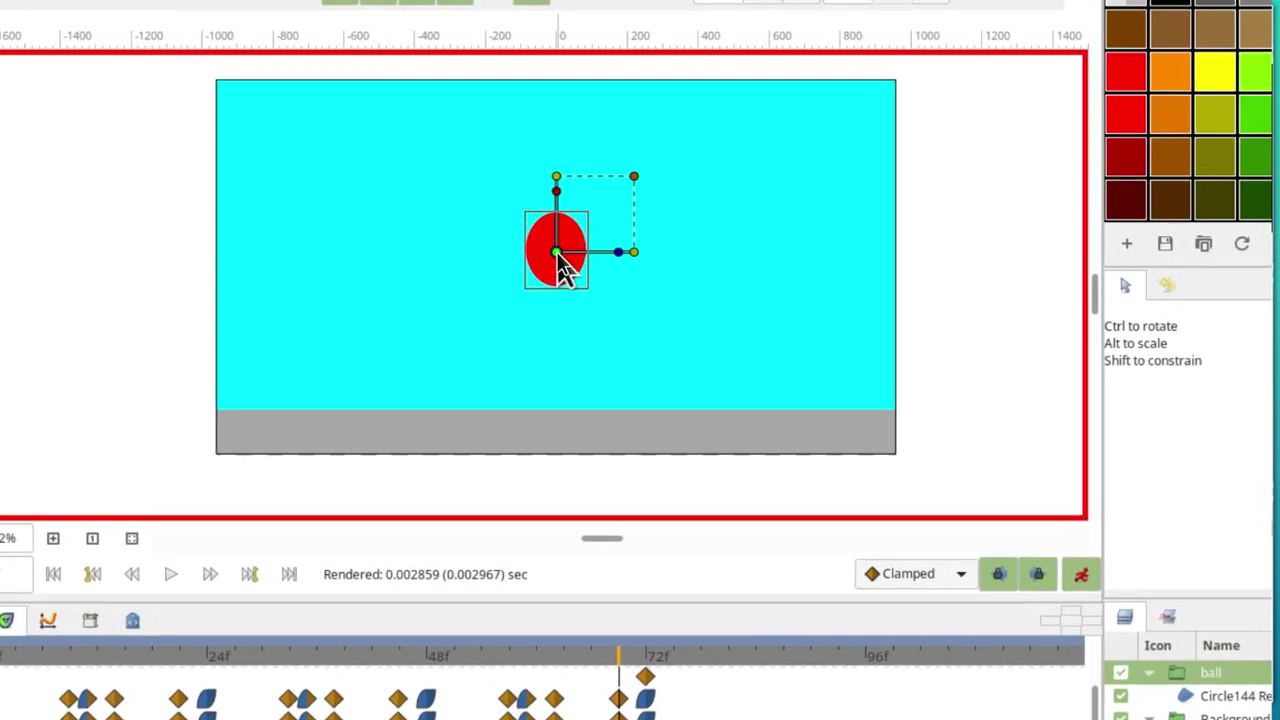
left_click_drag(557, 252, 558, 281)
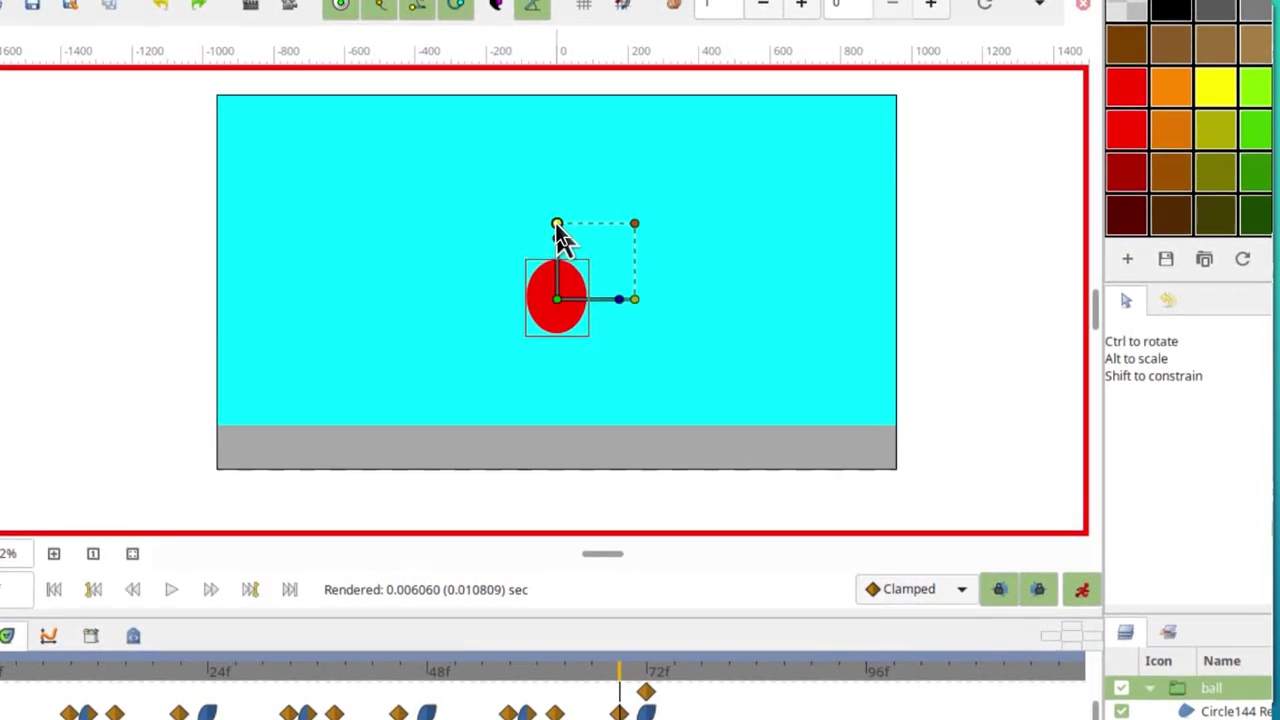
mouse_move(557, 226)
left_mouse_down()
mouse_move(558, 240)
mouse_move(556, 211)
left_mouse_up()
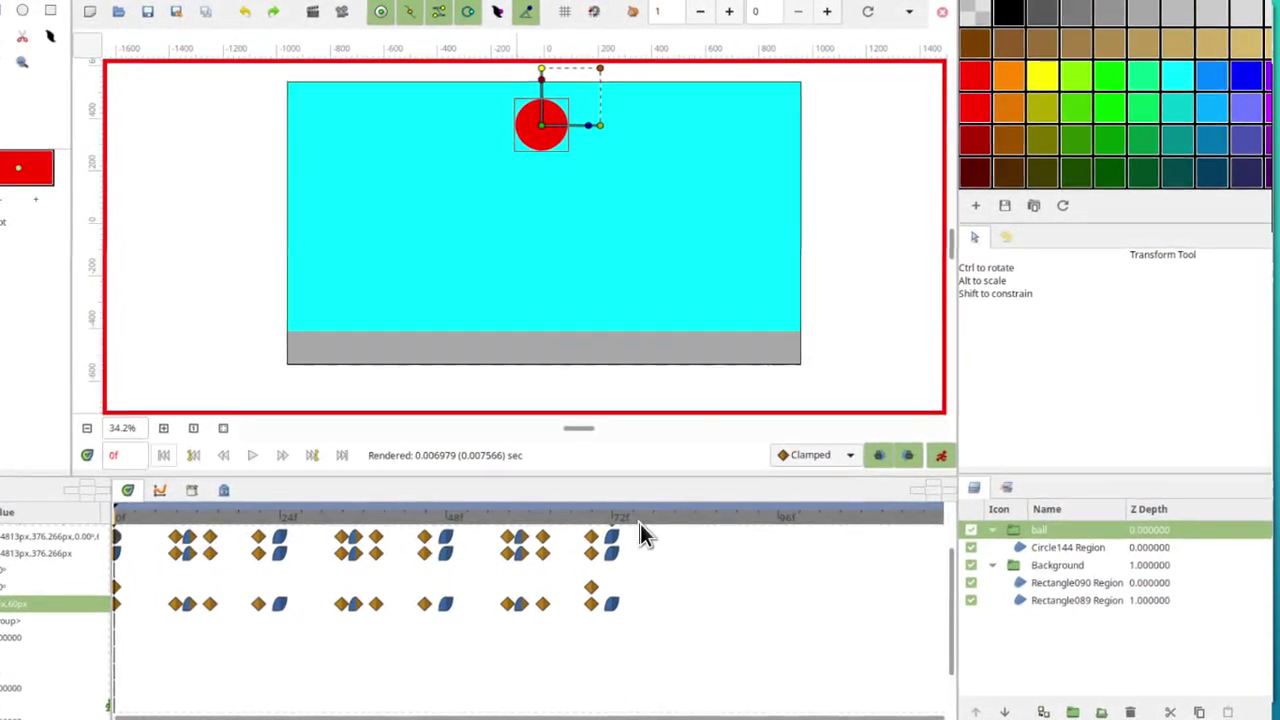
Step: Duplicate earlier squash/stretch waypoints onto frame 81
left_click(674, 518)
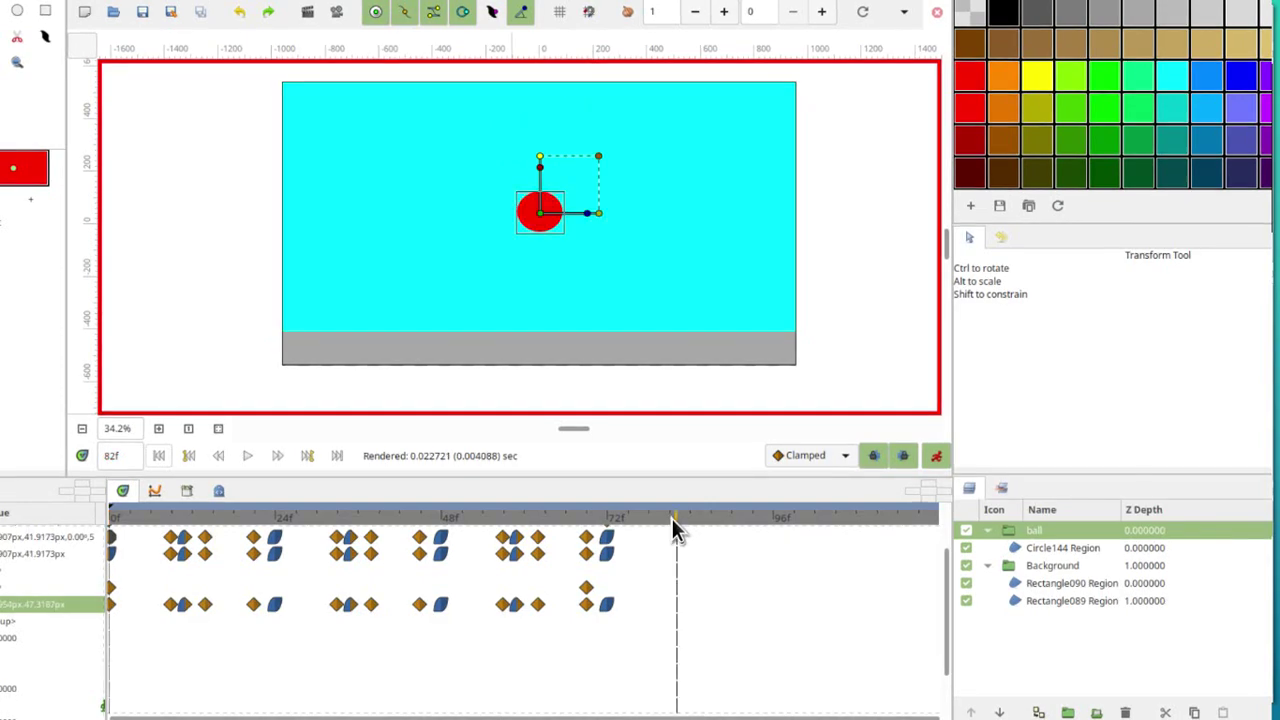
left_click(671, 520)
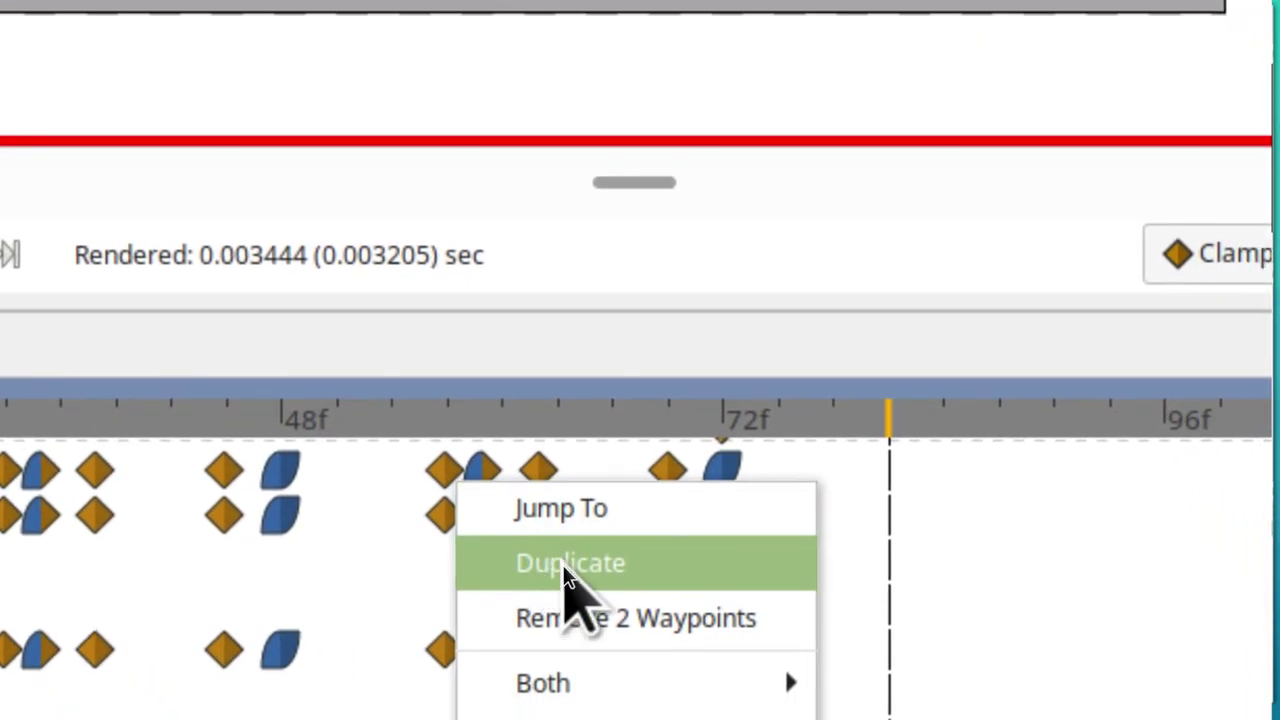
left_click(649, 626)
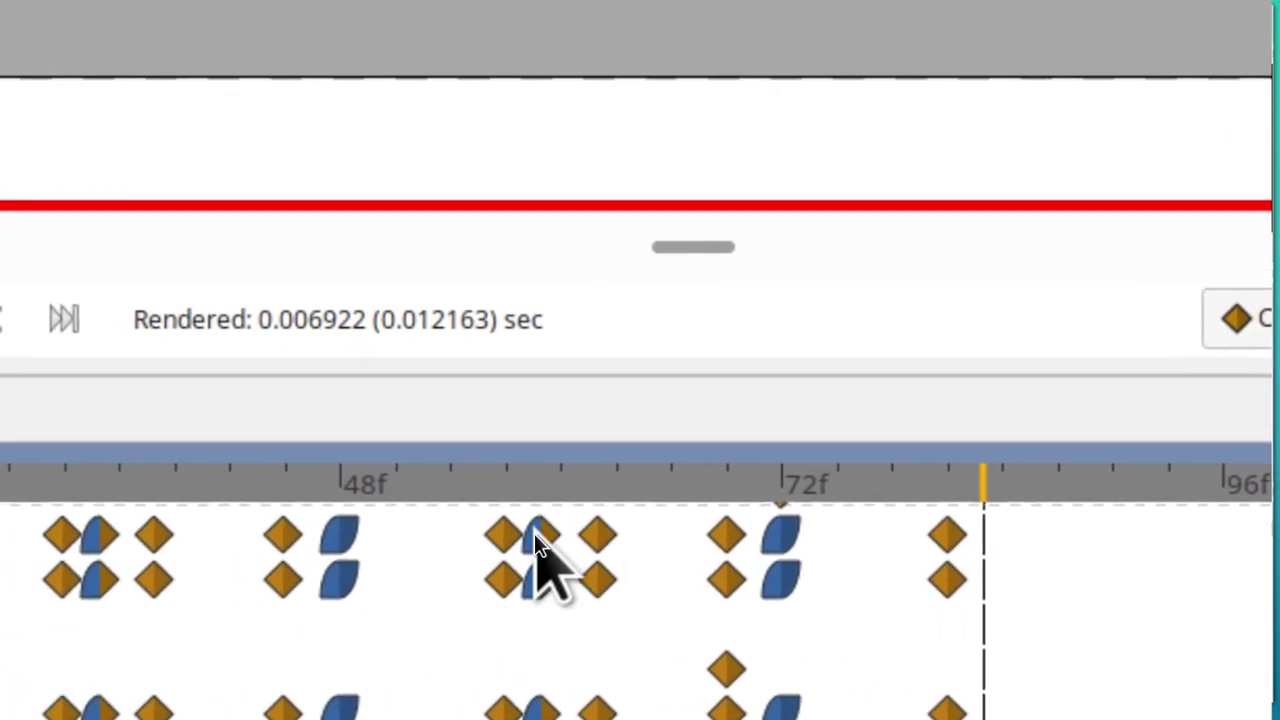
right_click(244, 577)
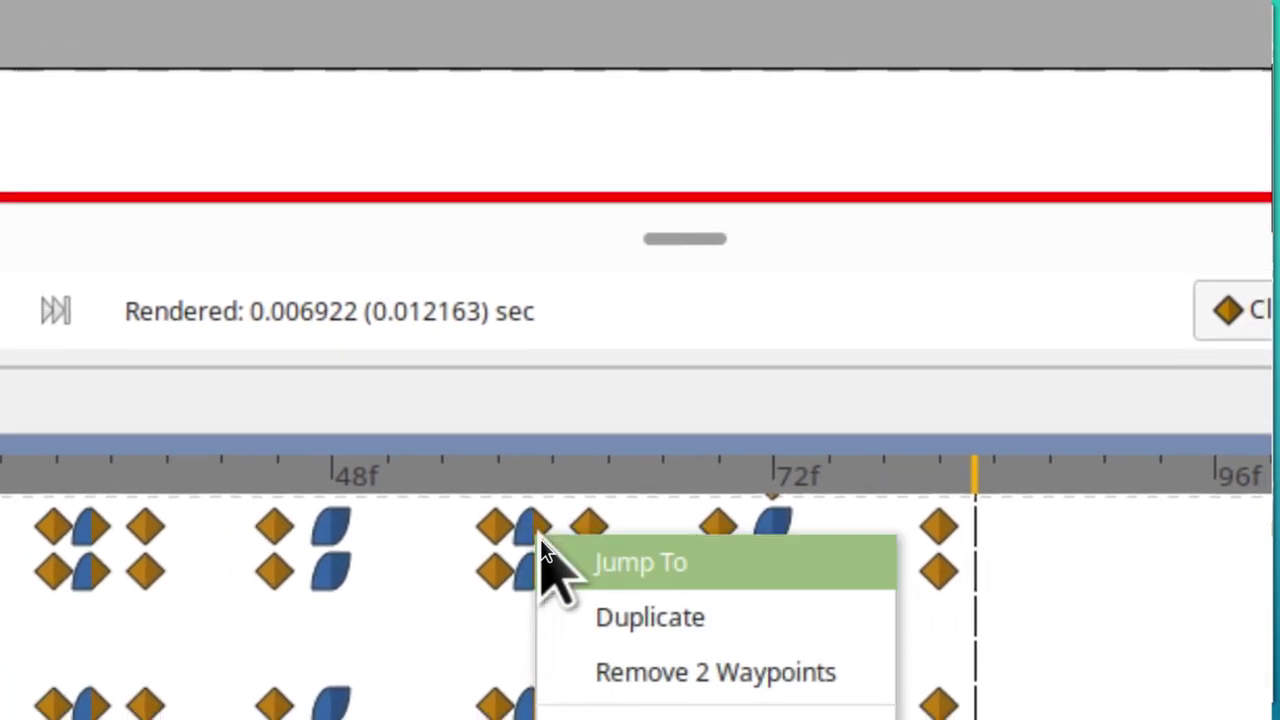
left_click(608, 617)
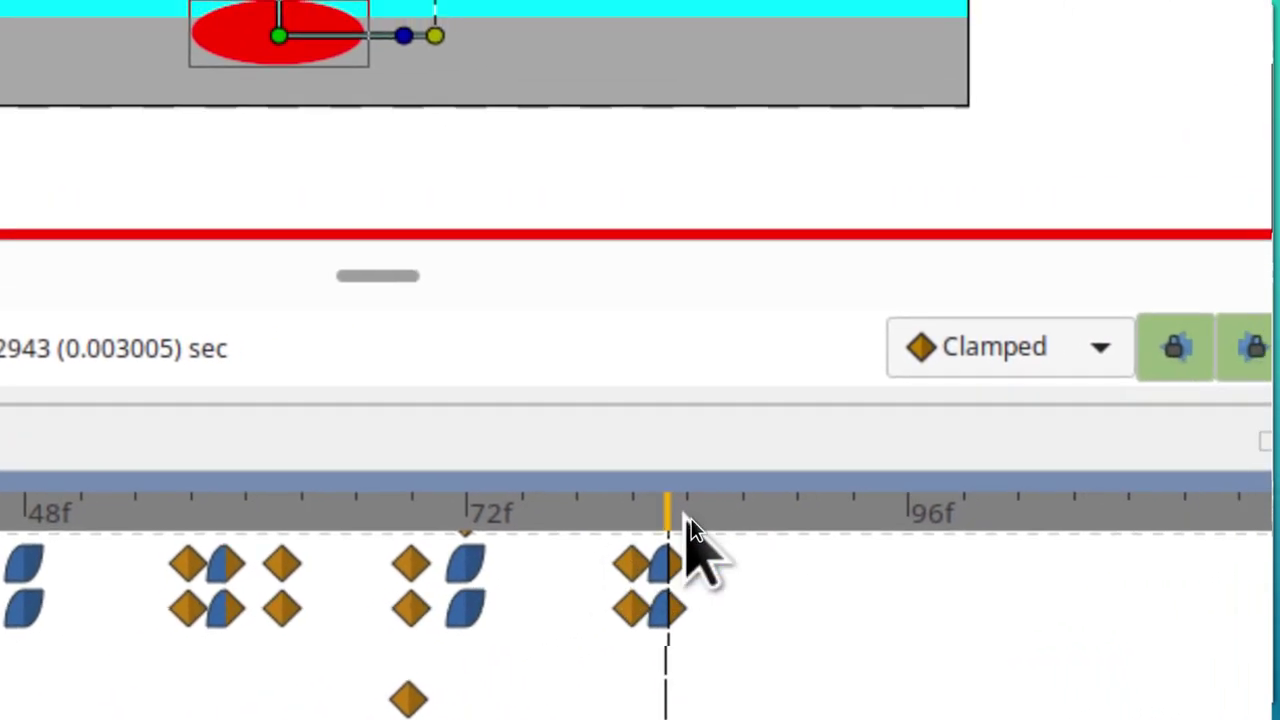
Step: Duplicate another earlier waypoint pair onto frame 86
left_click(705, 520)
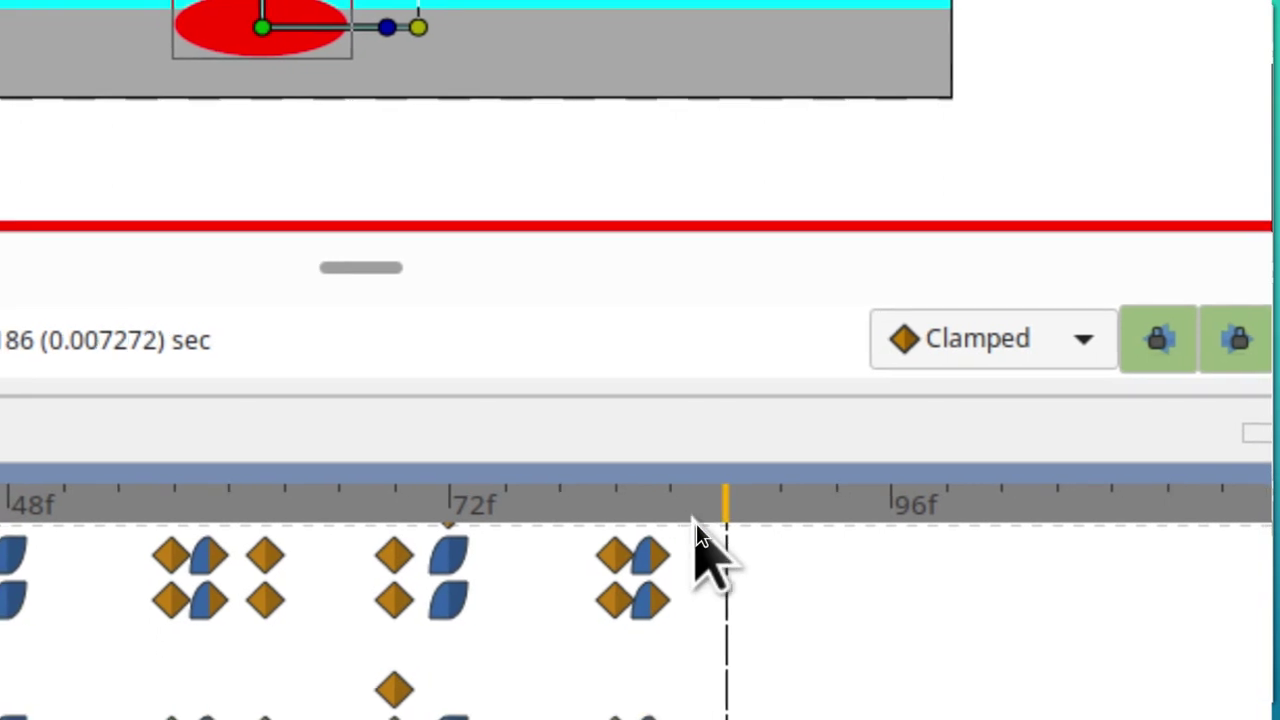
left_click(700, 521)
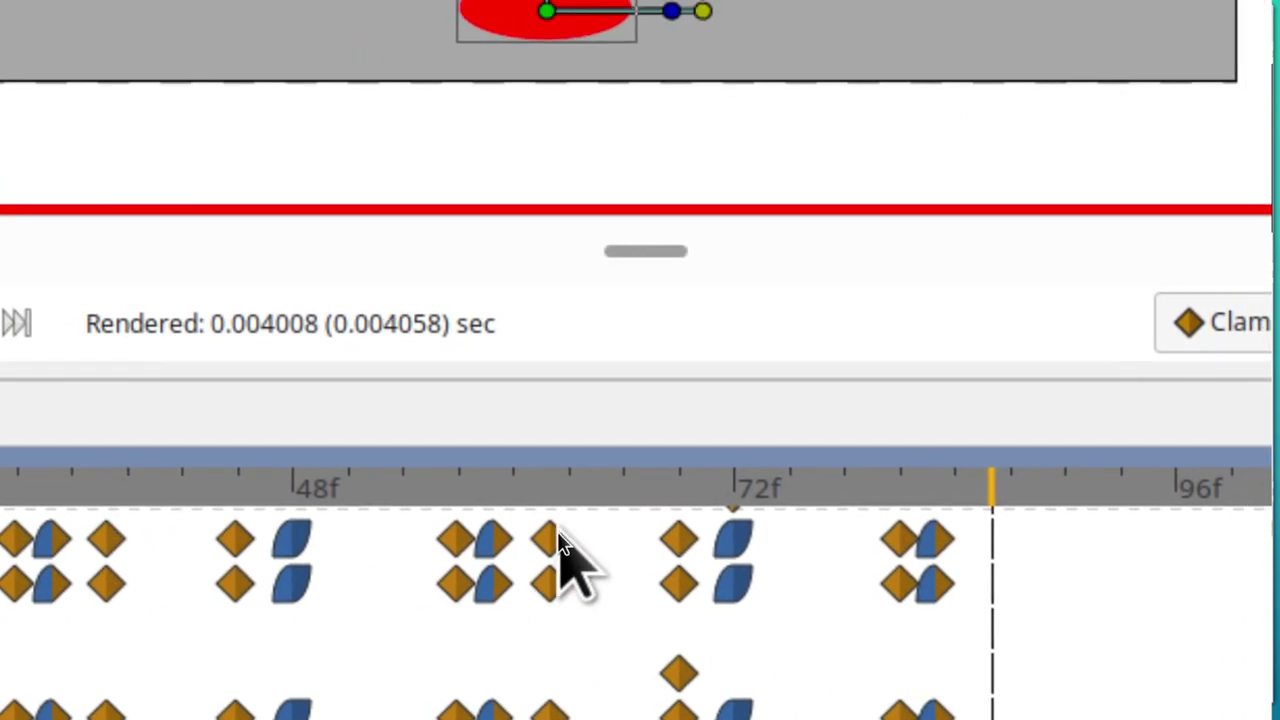
right_click(288, 577)
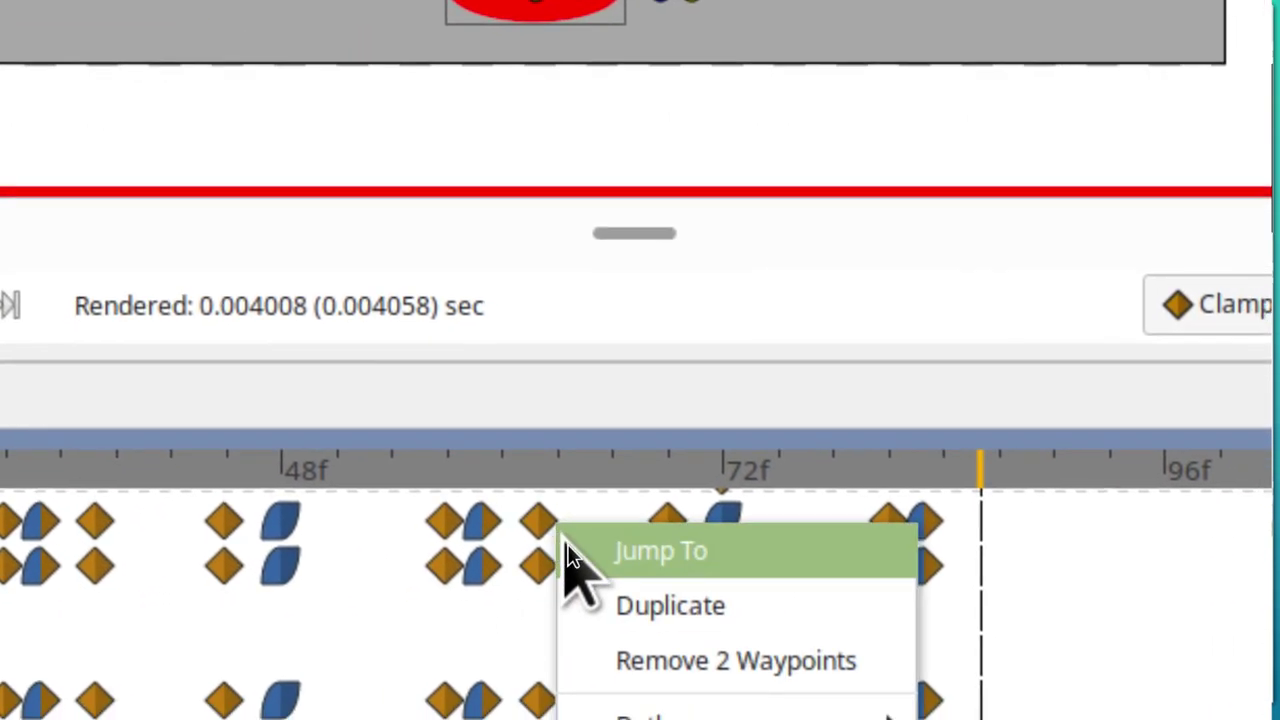
left_click(608, 604)
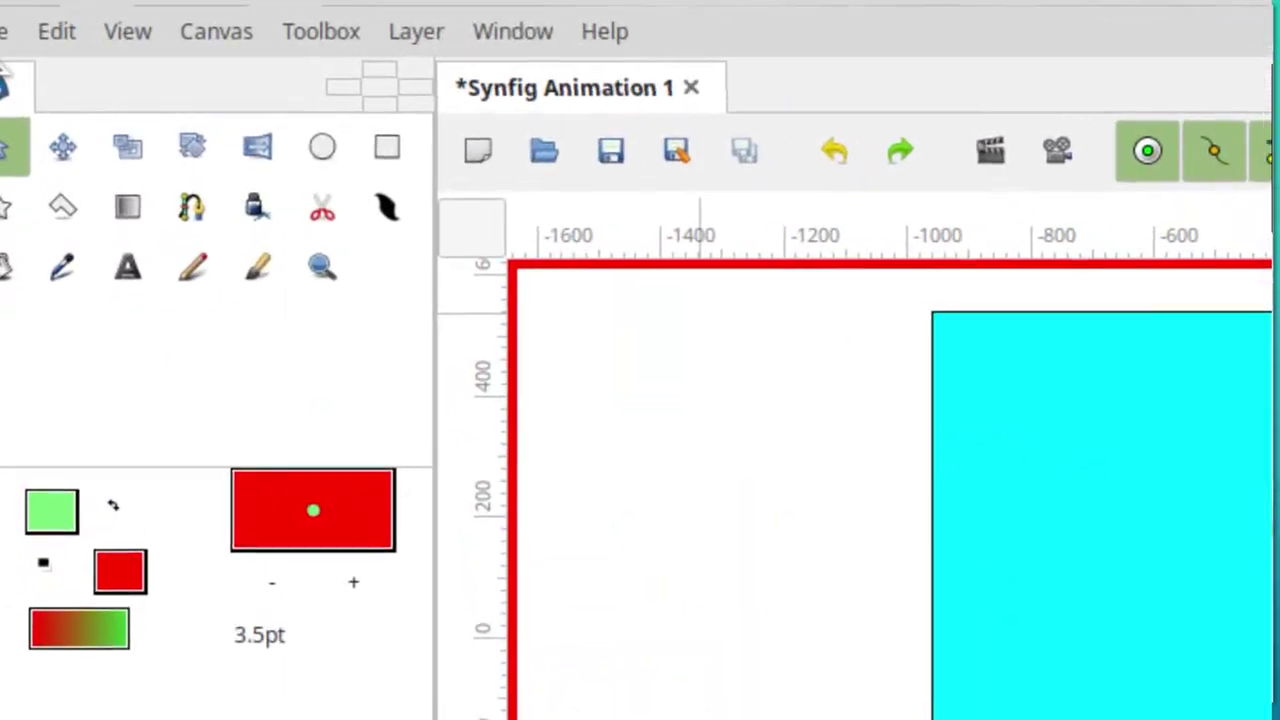
Step: Render a File > Preview of the bouncing ball, maximize the preview window and play it
key("alt+f")
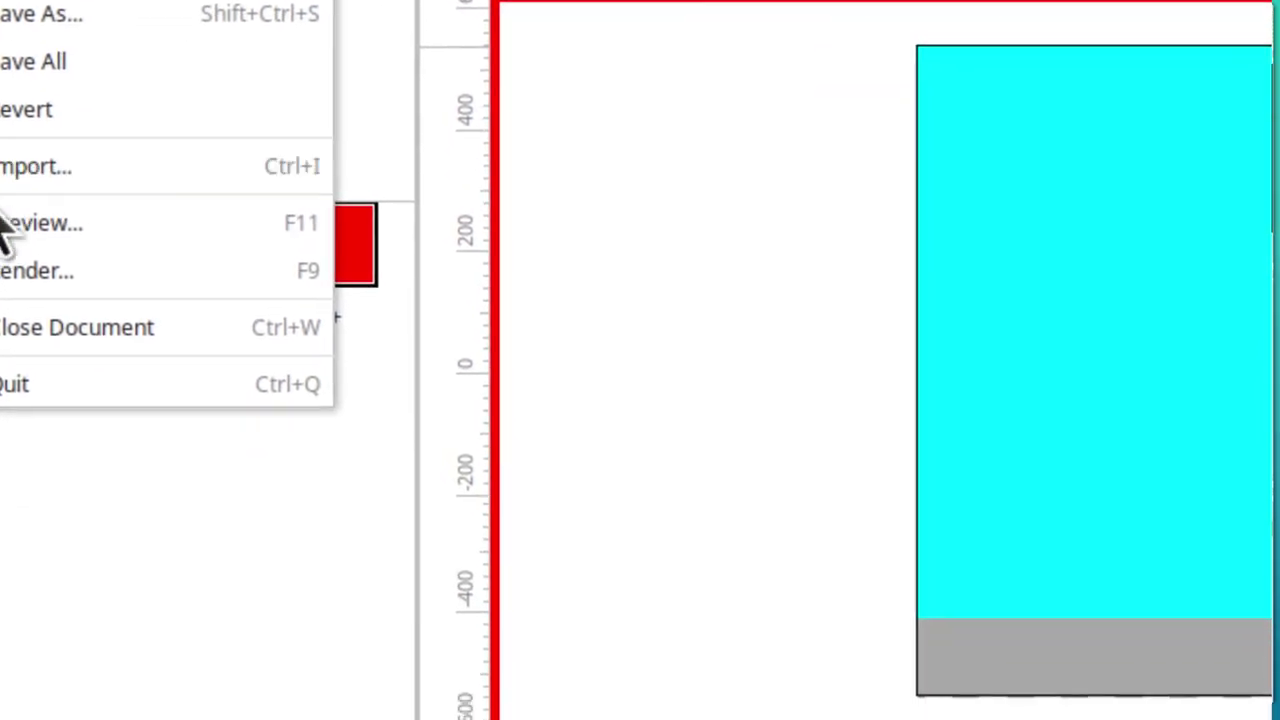
left_click(8, 180)
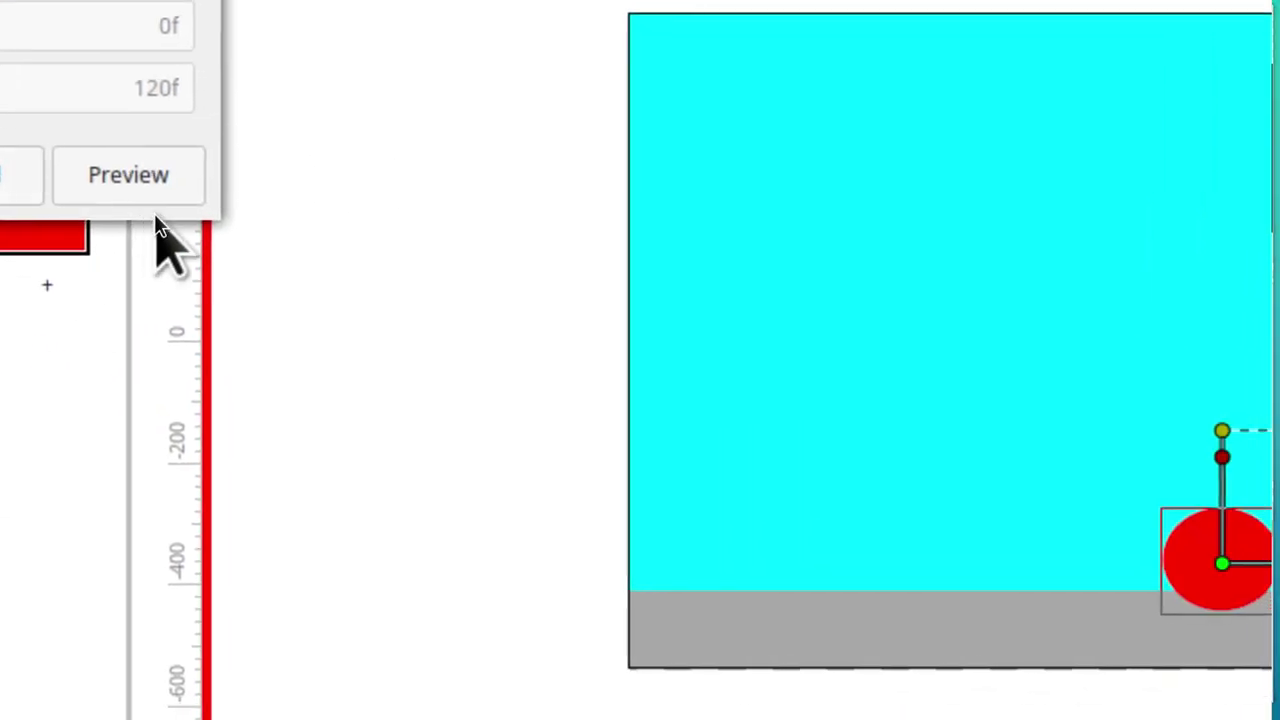
left_click(409, 159)
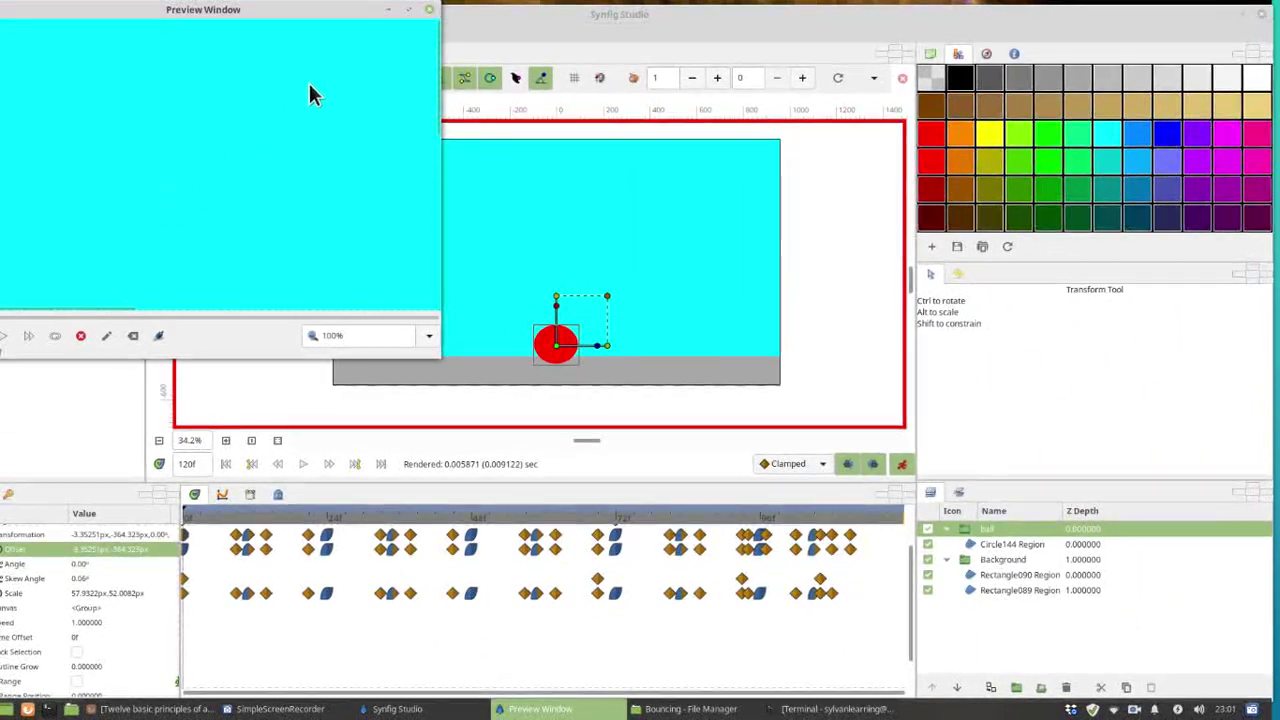
left_click(407, 11)
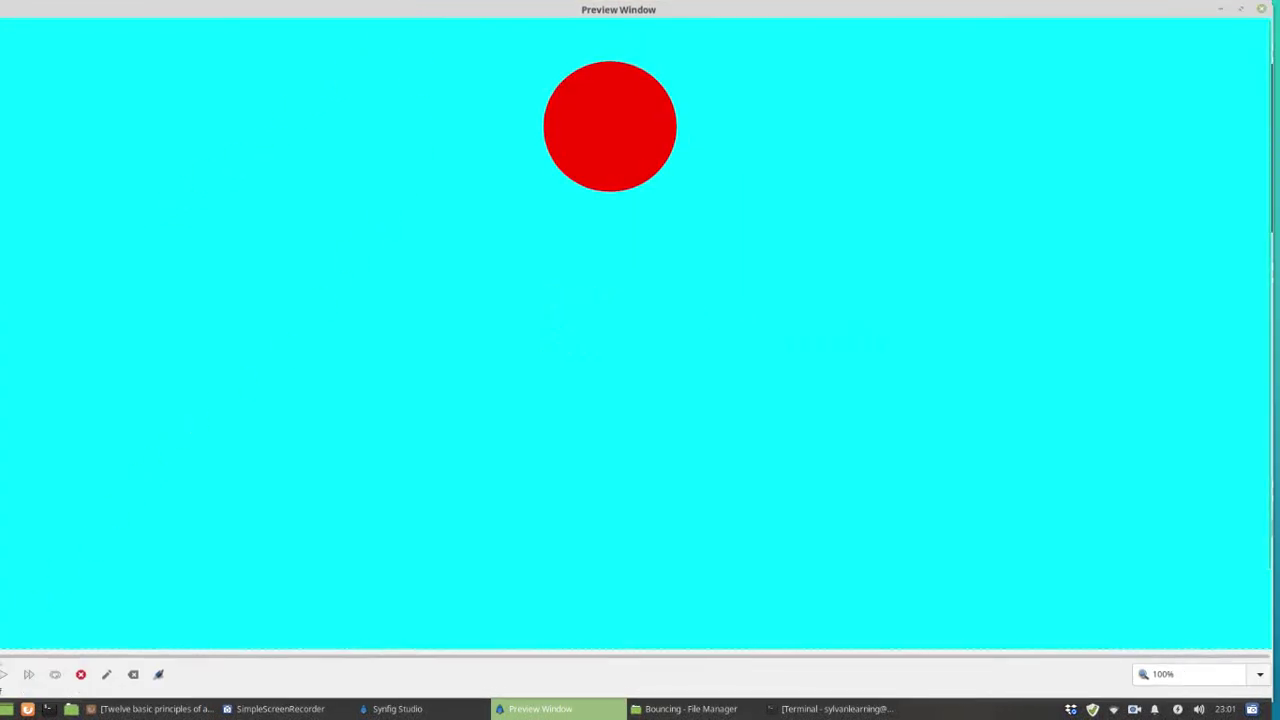
left_click(3, 677)
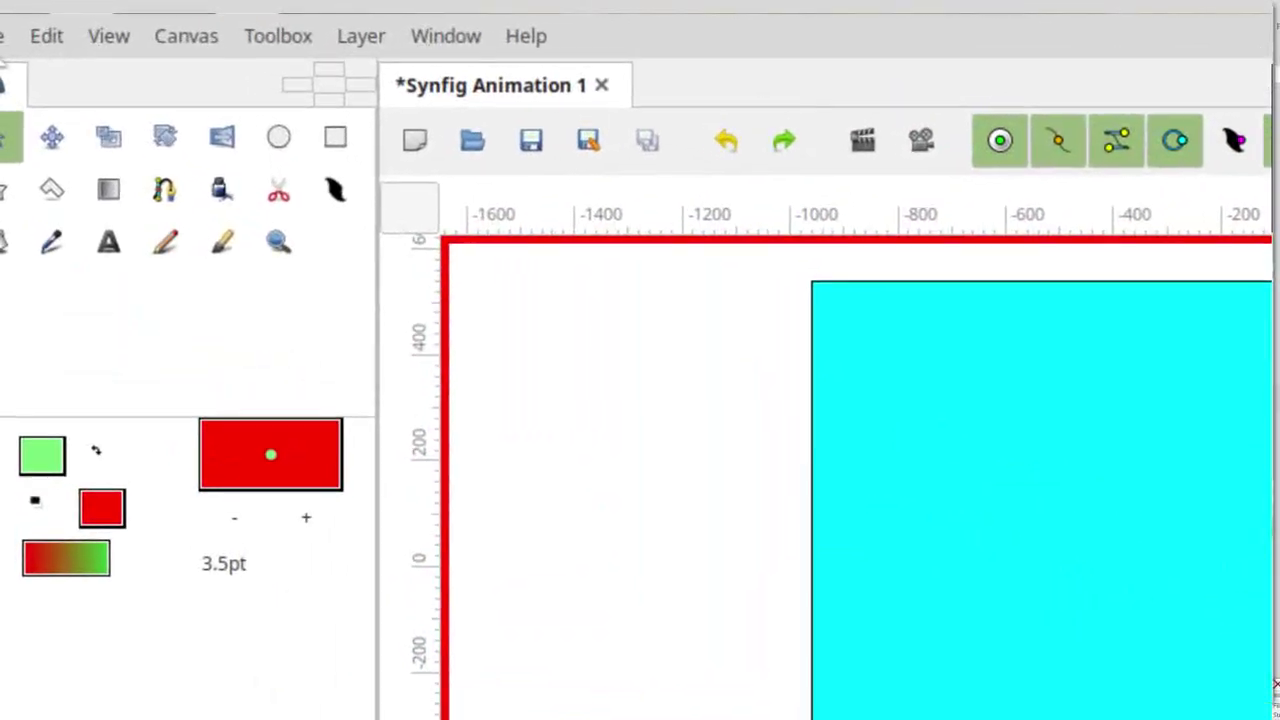
Step: Open Save As for the animation and select the default name 'Synfig Animation 1' for replacement
left_click(2, 32)
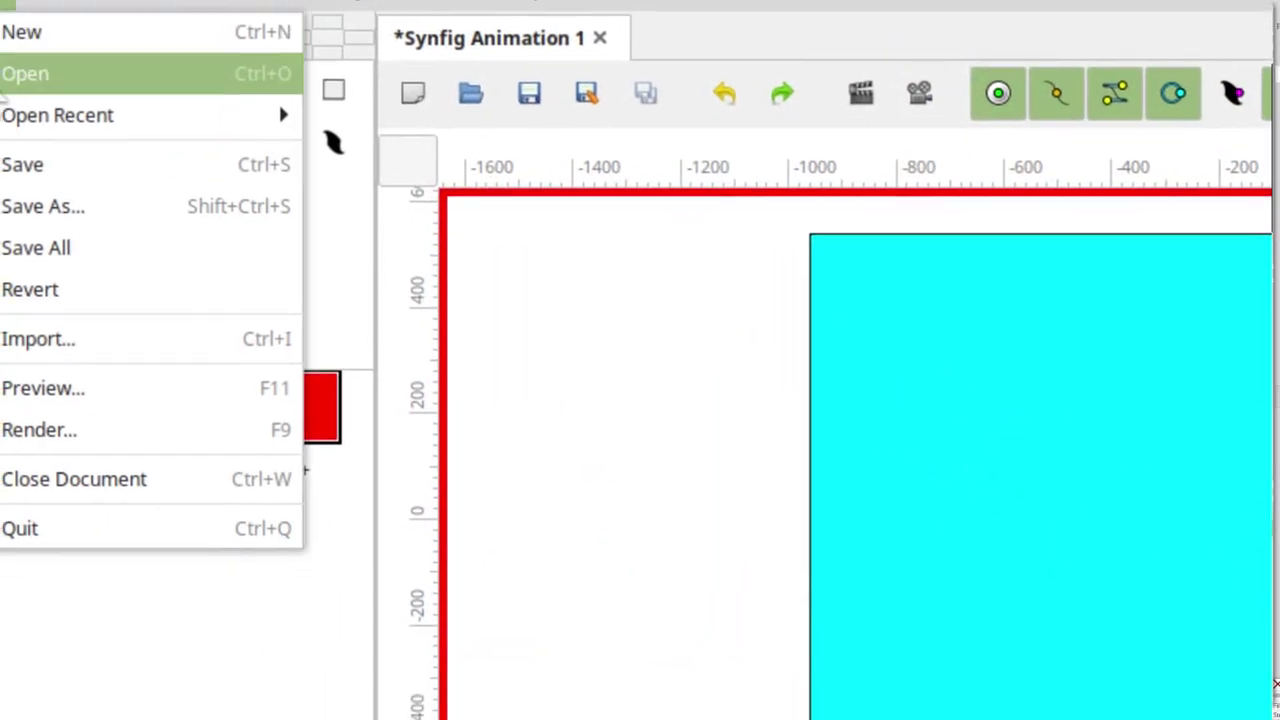
left_click(22, 254)
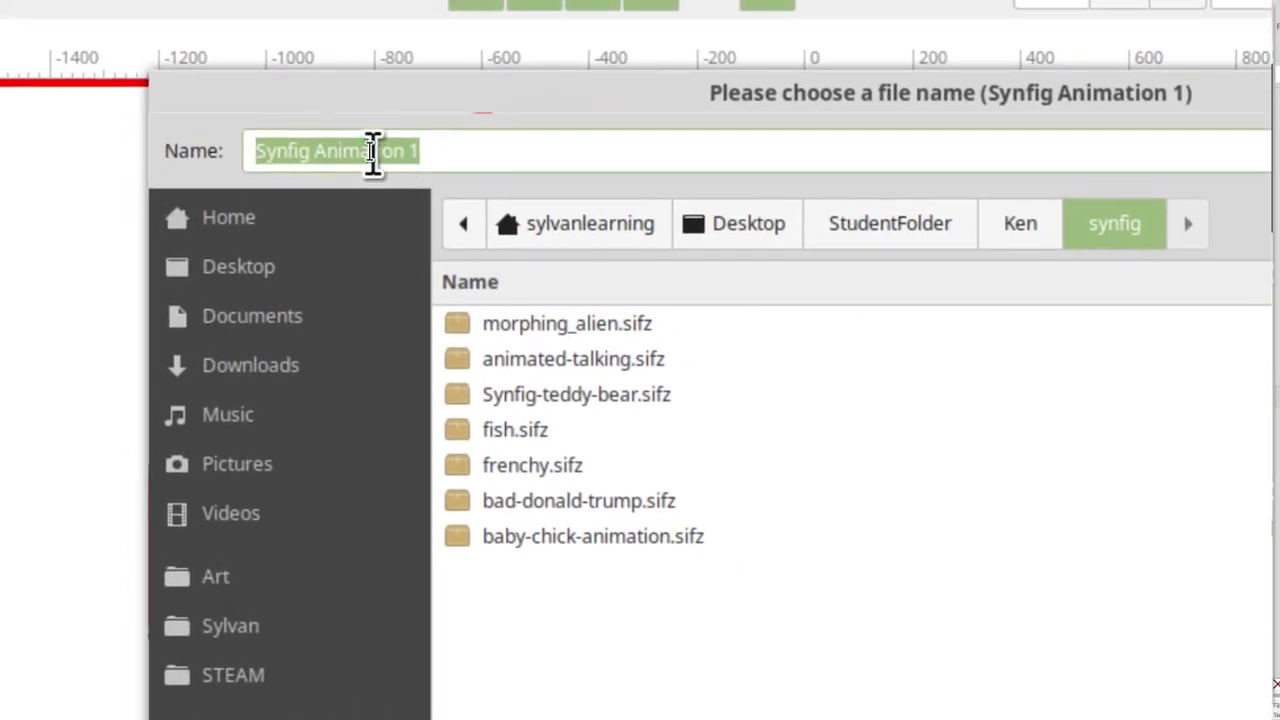
left_click(2, 96)
left_click_drag(397, 152, 222, 148)
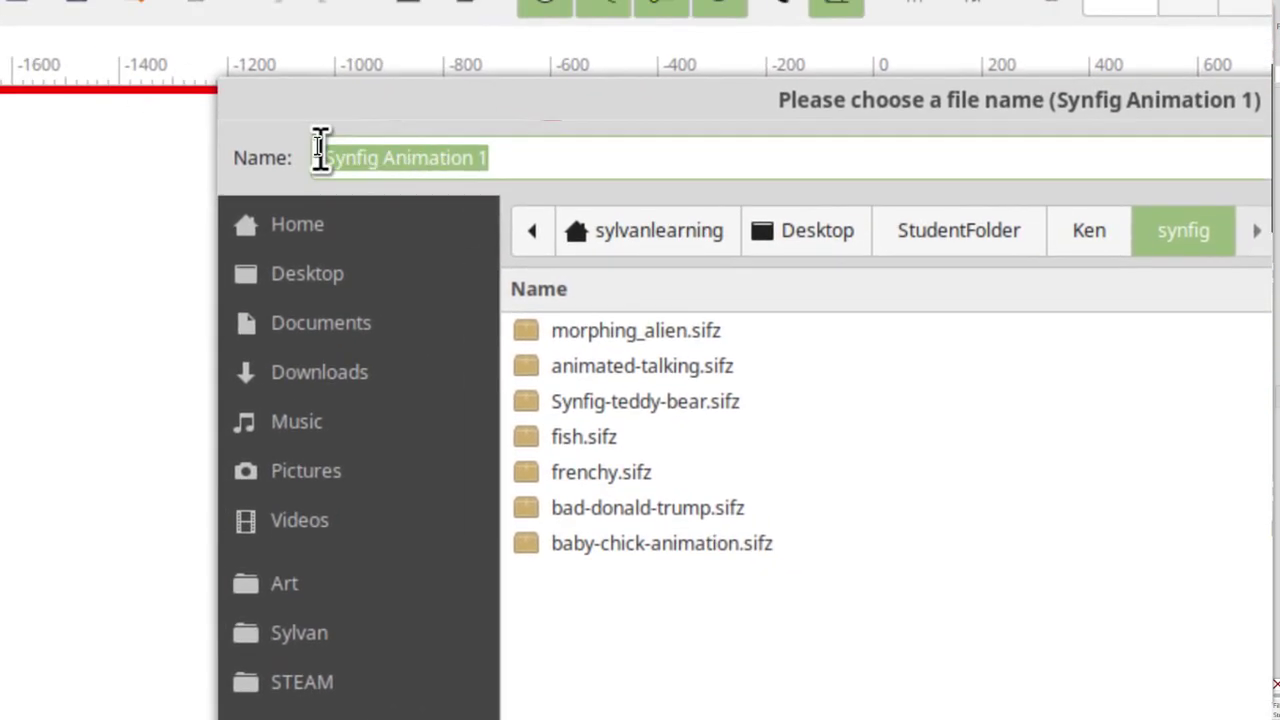